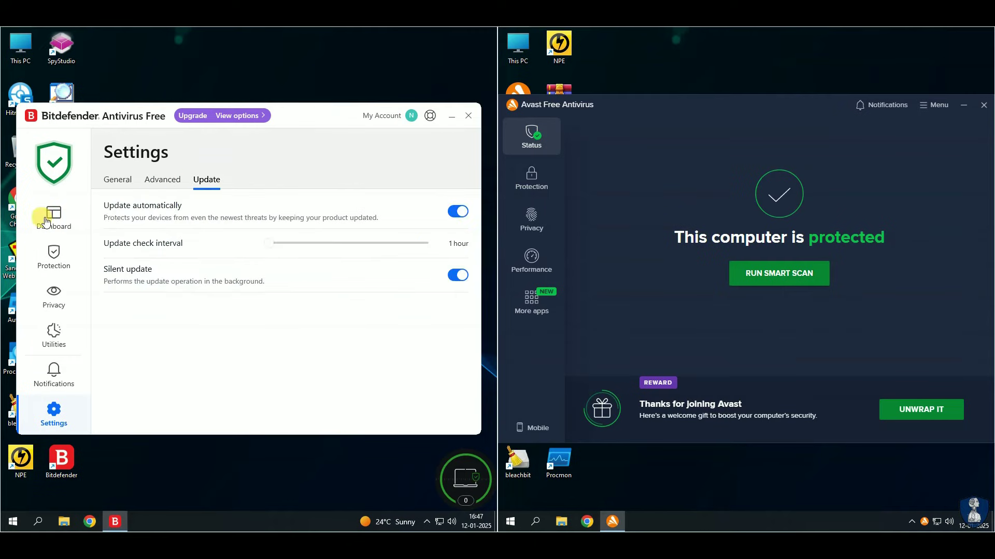
Step: Look through the quick actions that can be pinned to the Bitdefender dashboard, leaving them unchanged
click(46, 215)
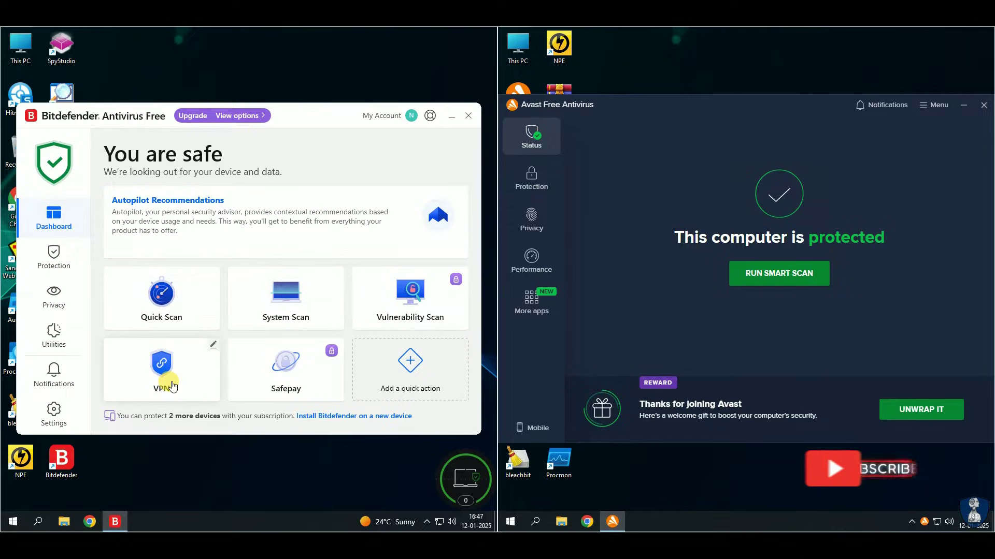
click(389, 389)
scroll(255, 273, down, 5)
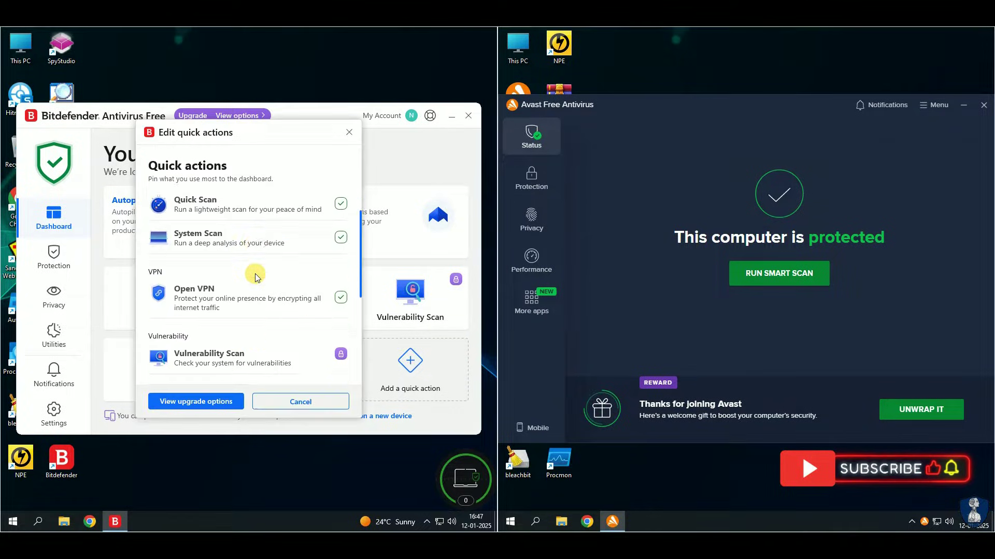
click(285, 400)
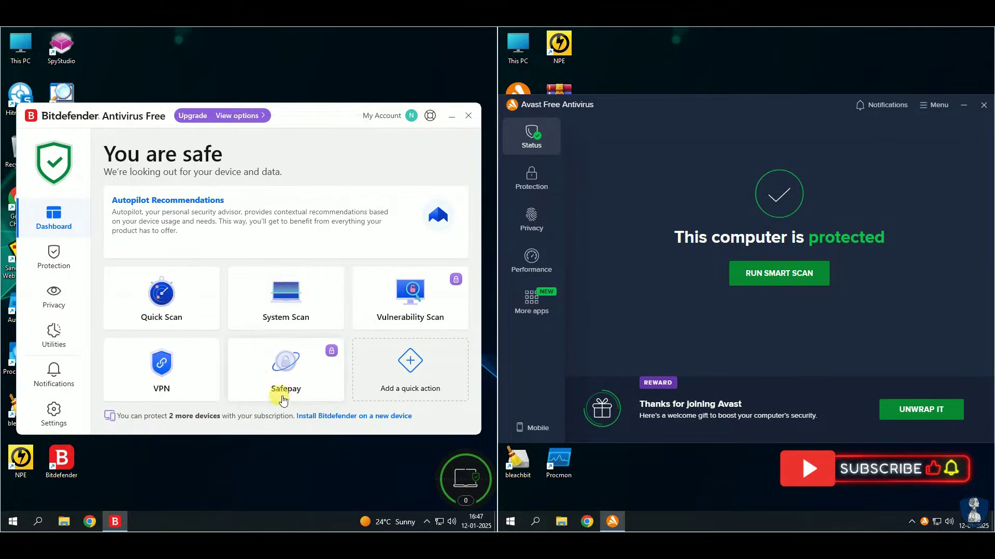
Step: Review the Antivirus feature's Settings and Advanced options under Bitdefender's protection features
click(52, 255)
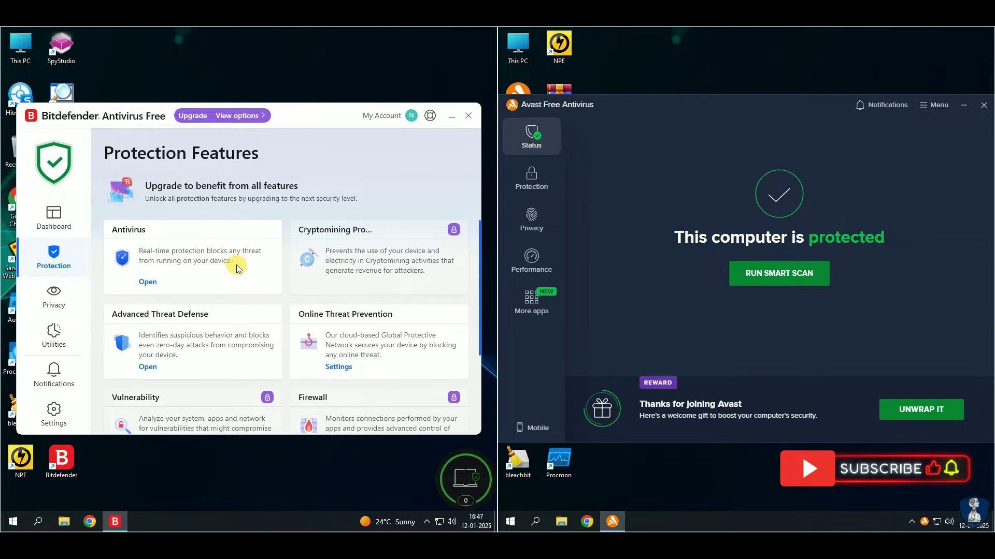
click(147, 282)
click(151, 192)
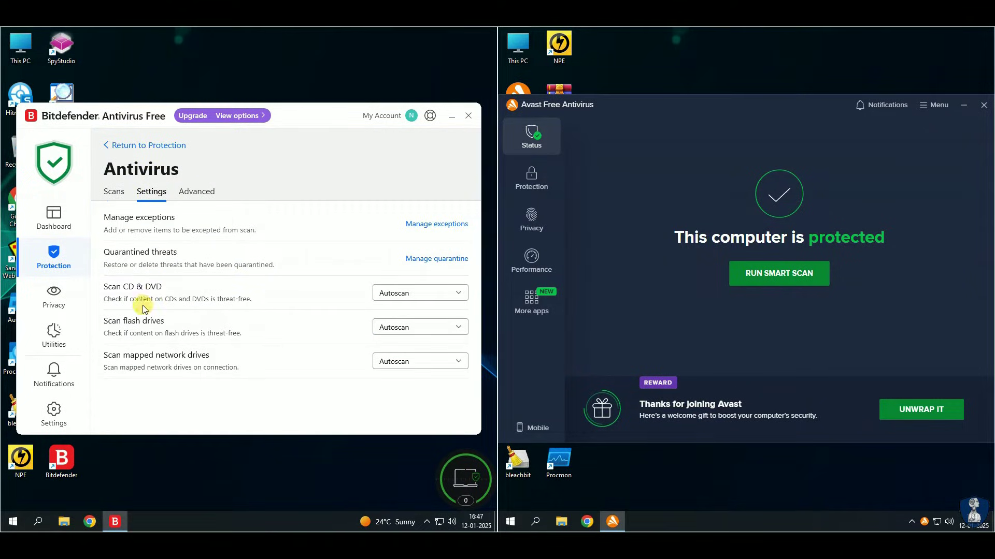
click(199, 193)
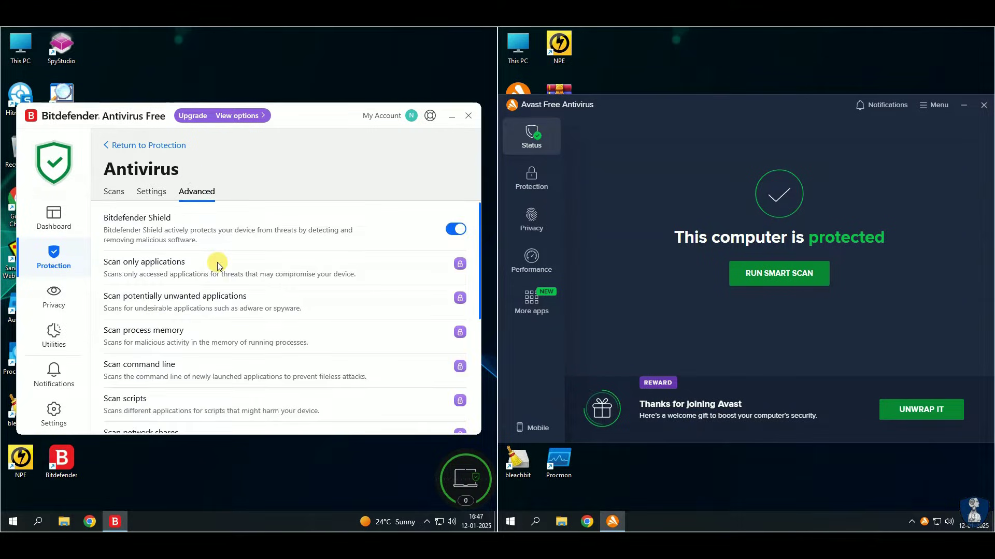
scroll(255, 355, down, 5)
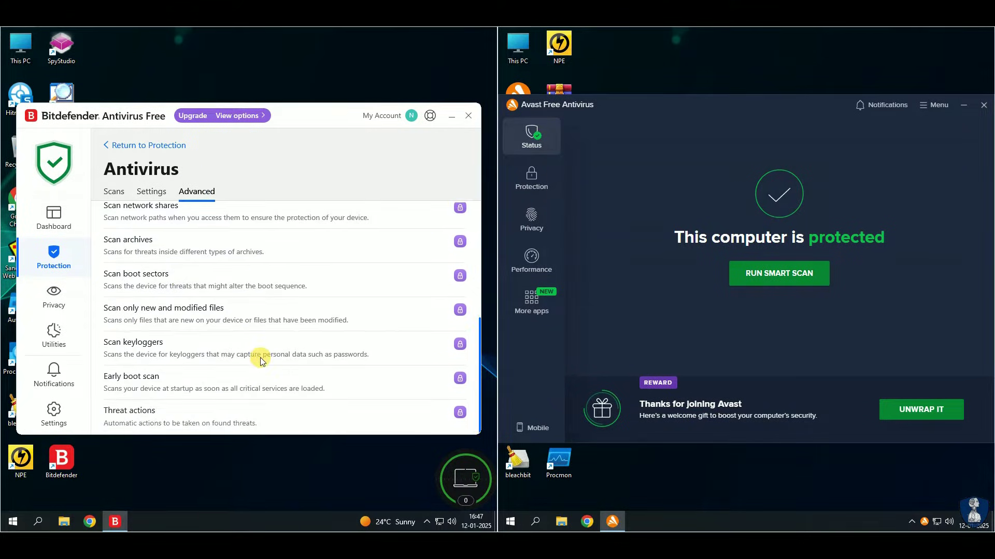
scroll(249, 353, up, 5)
Step: Review the Advanced Threat Defense settings and return to the protection features overview
click(115, 148)
click(187, 351)
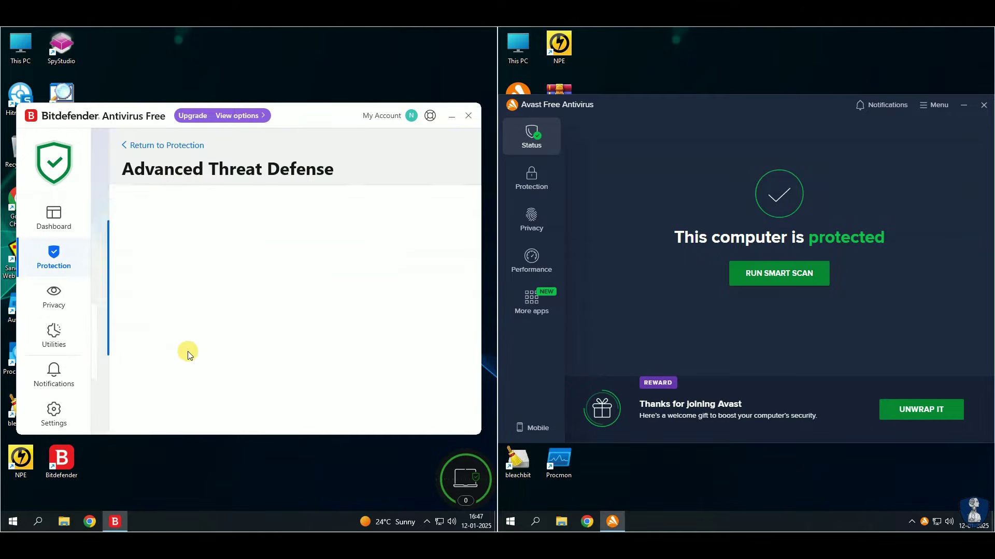
click(186, 192)
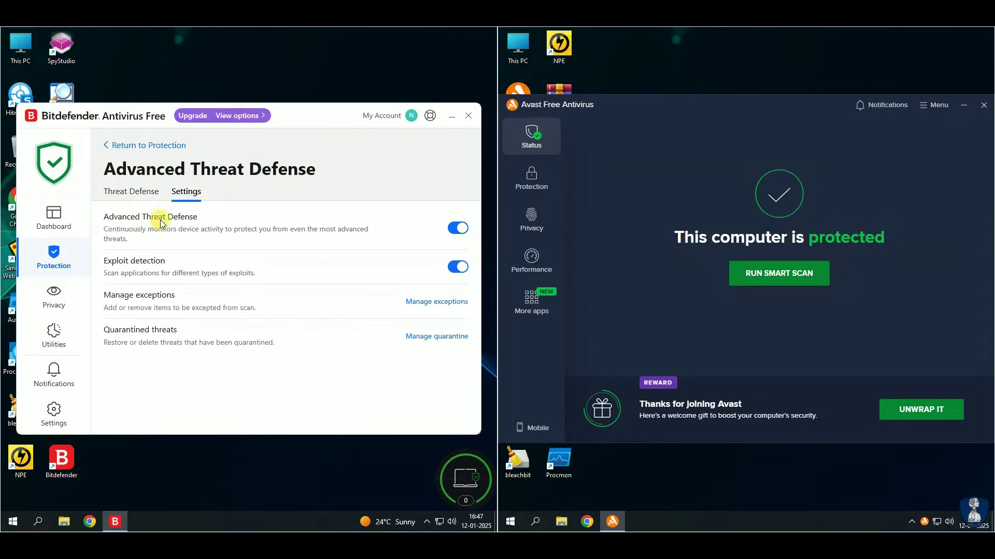
click(115, 145)
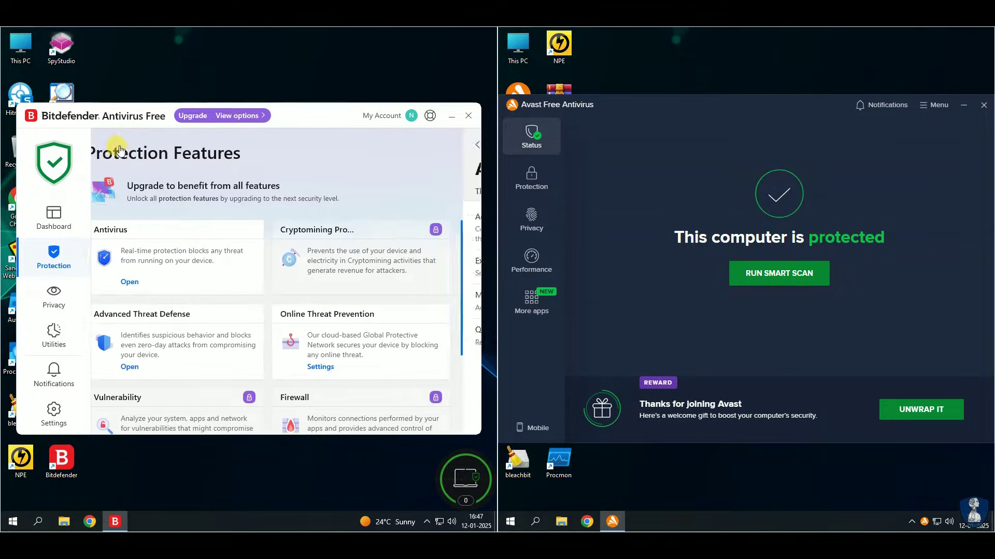
Step: Look over Bitdefender's Privacy, Utilities, Notifications and Settings pages, finishing back on the dashboard
click(54, 297)
scroll(366, 274, down, 2)
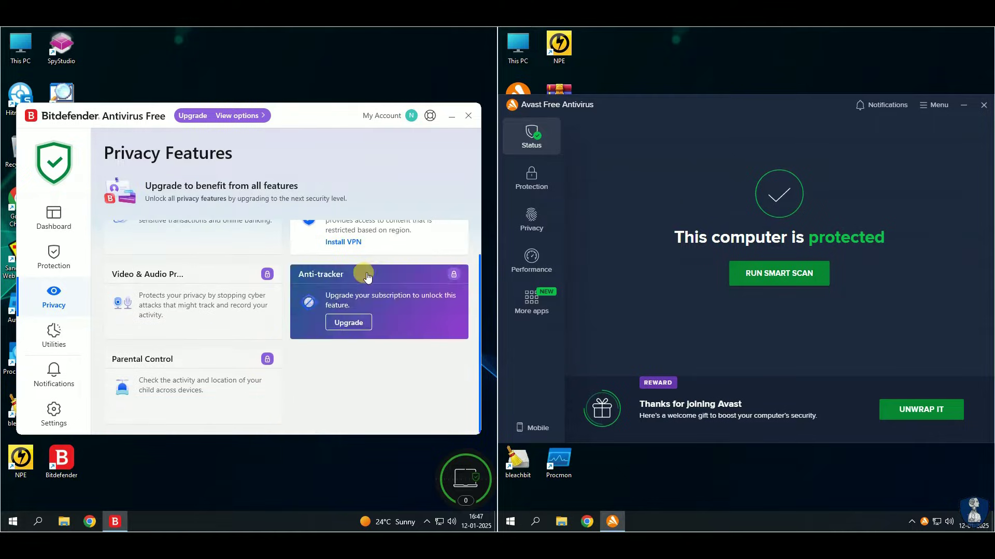
scroll(366, 272, up, 2)
click(49, 342)
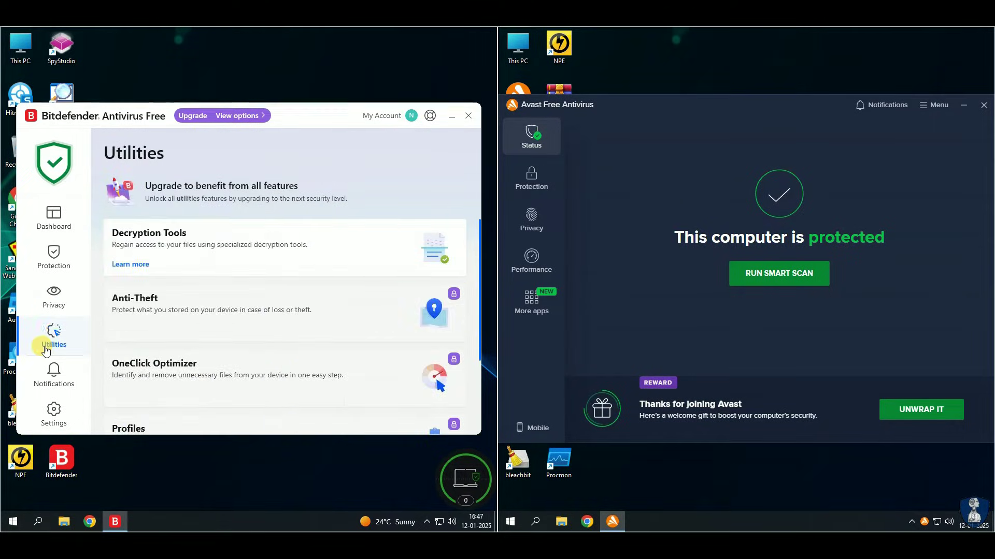
scroll(296, 356, down, 3)
click(54, 378)
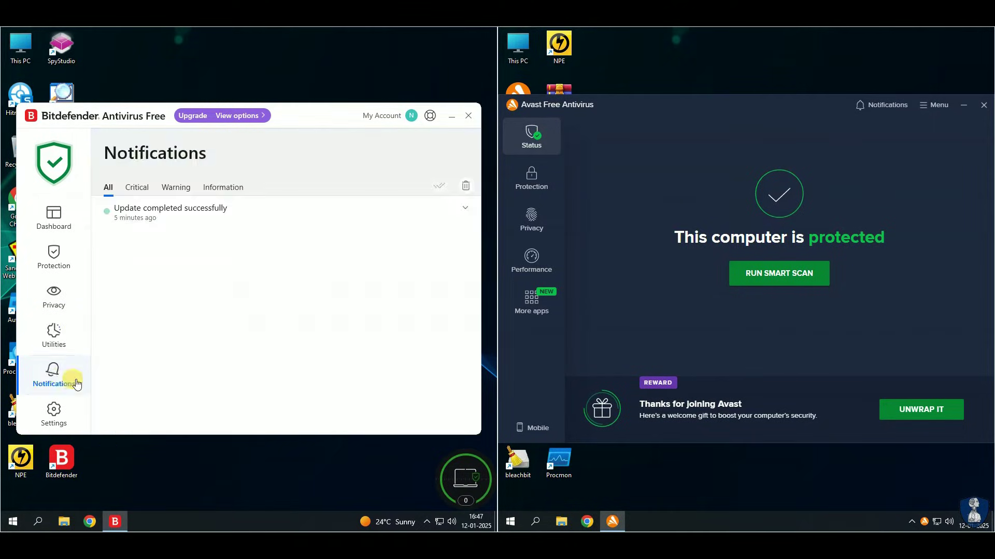
click(46, 415)
click(54, 215)
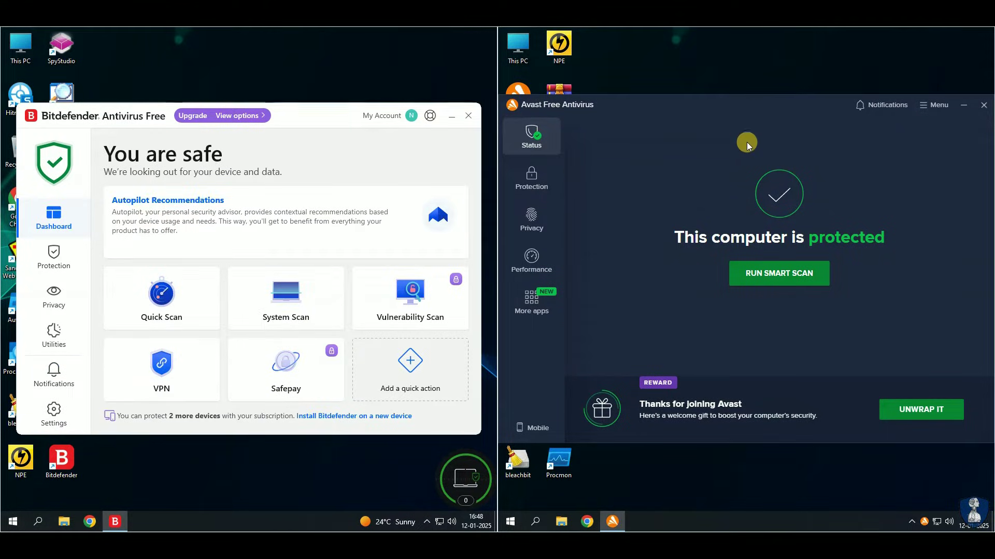
Step: Switch to Avast Free Antivirus, complete the protection features introduction and look through the whole feature list
click(534, 183)
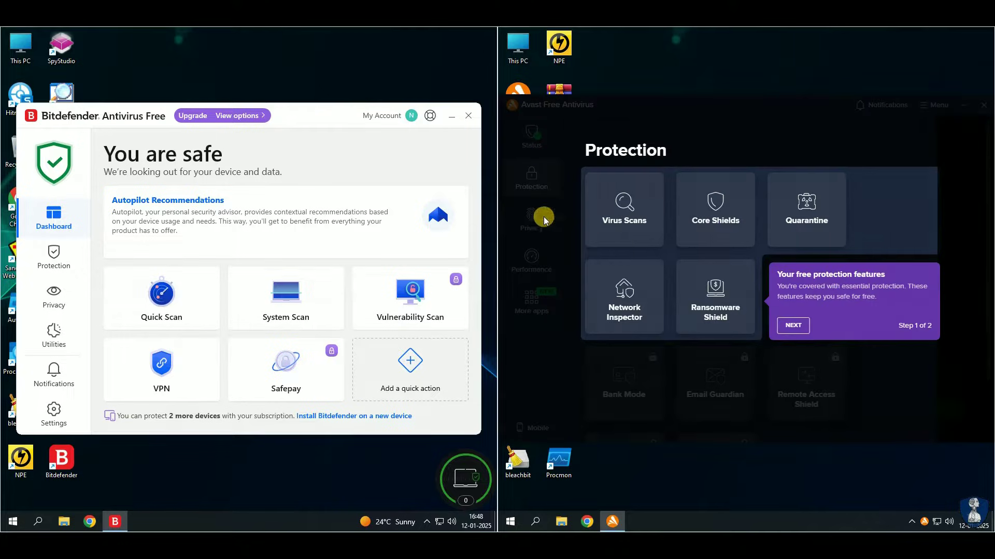
click(800, 328)
click(784, 231)
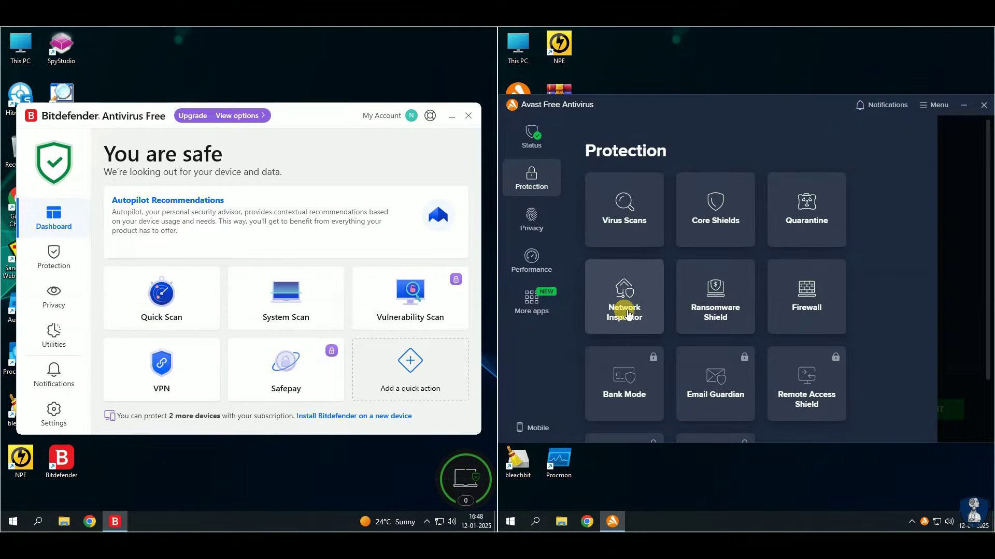
scroll(621, 322, down, 1)
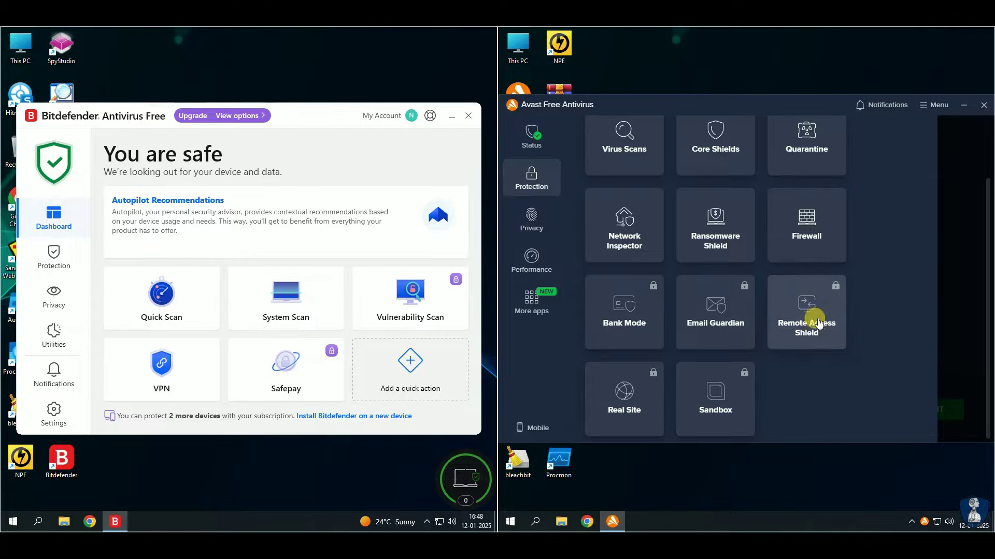
scroll(681, 349, up, 1)
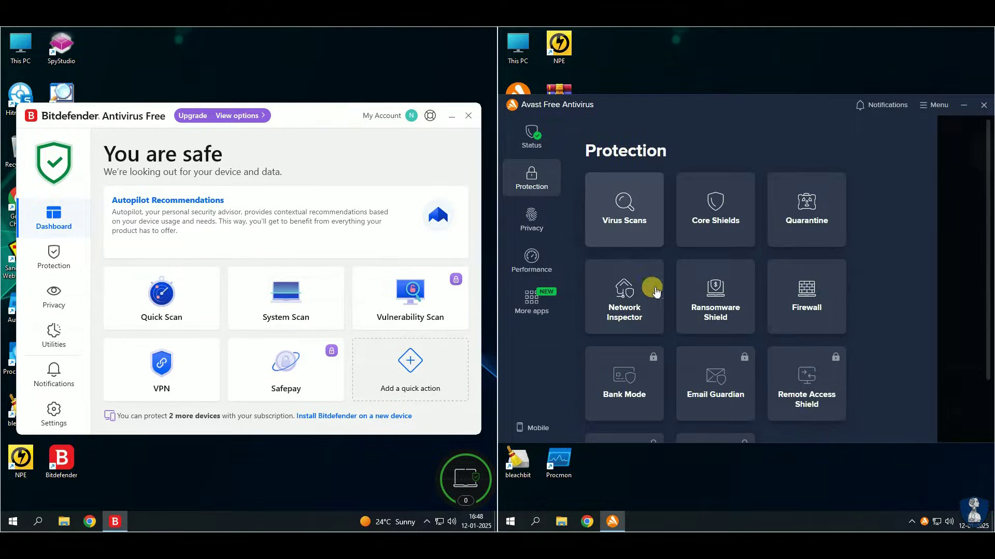
Step: Review Avast's Virus Scans feature, including custom scans, scan history and Rescue Disk, and return to the protection features
click(652, 288)
click(744, 401)
click(825, 177)
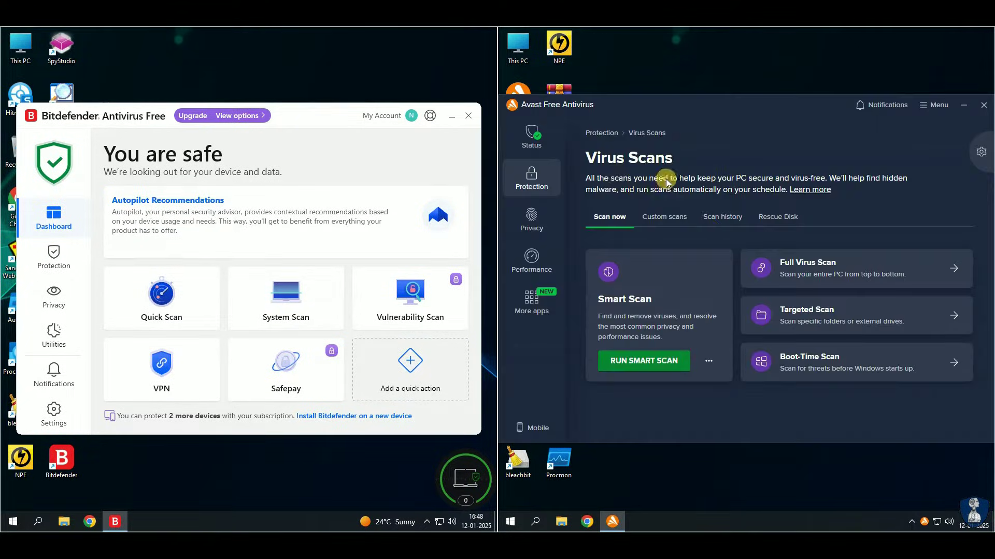
click(689, 217)
click(735, 217)
click(777, 216)
click(604, 217)
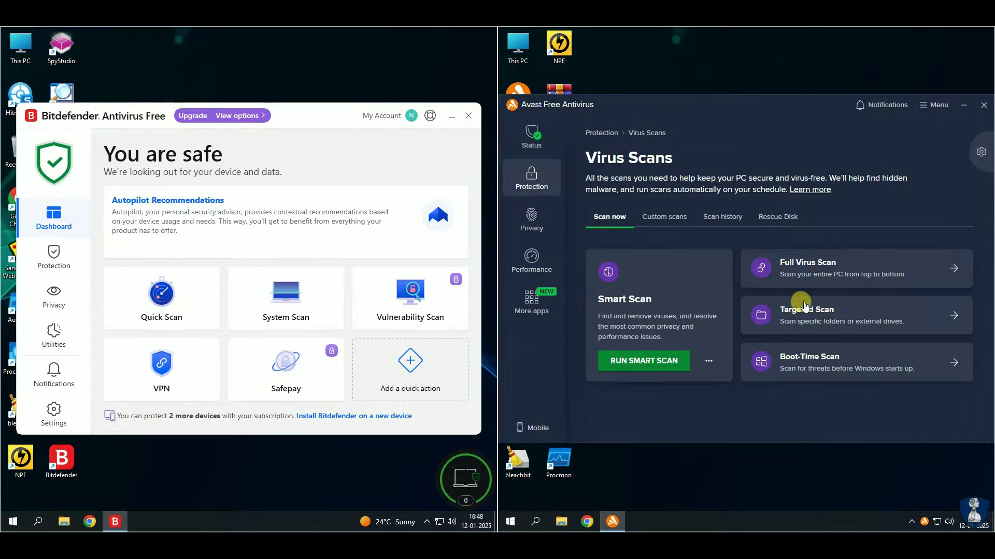
click(602, 132)
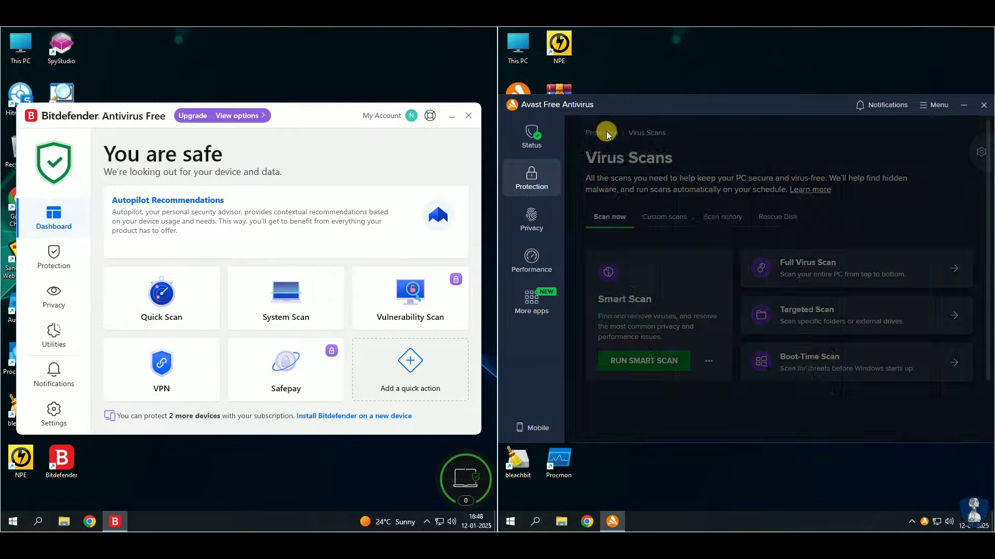
Step: Examine the Core Shields and Network Inspector features, dismissing their introductions and returning to the protection features
click(715, 209)
click(739, 407)
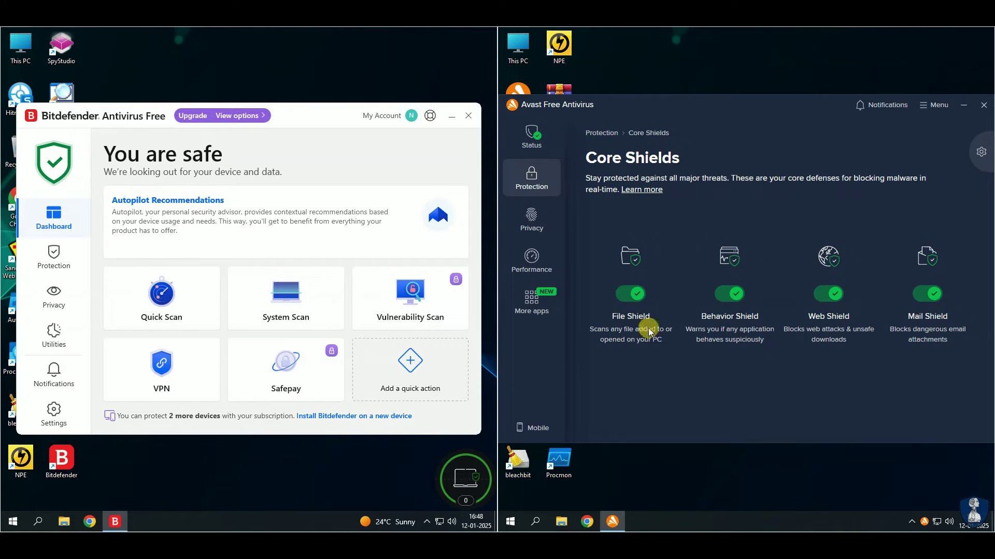
click(604, 133)
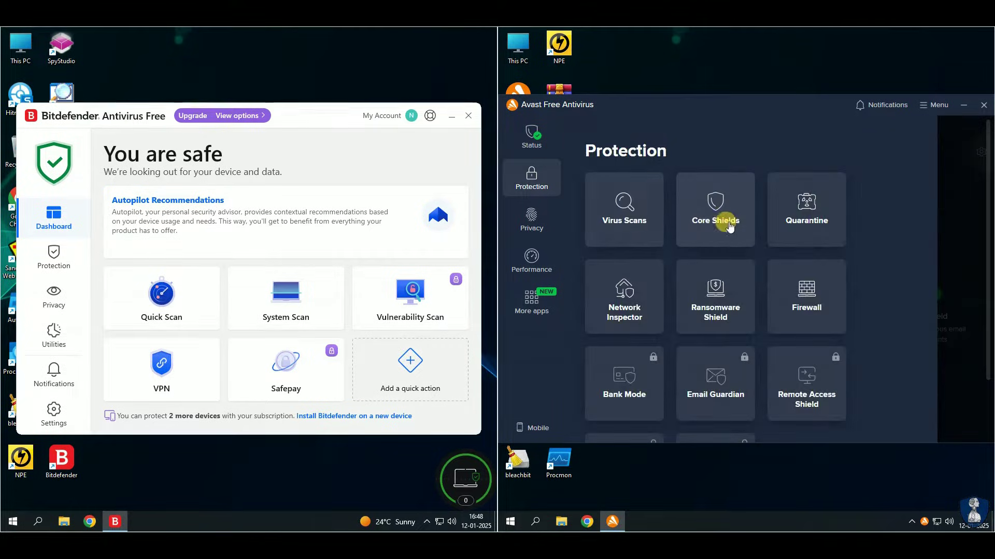
click(620, 292)
click(746, 410)
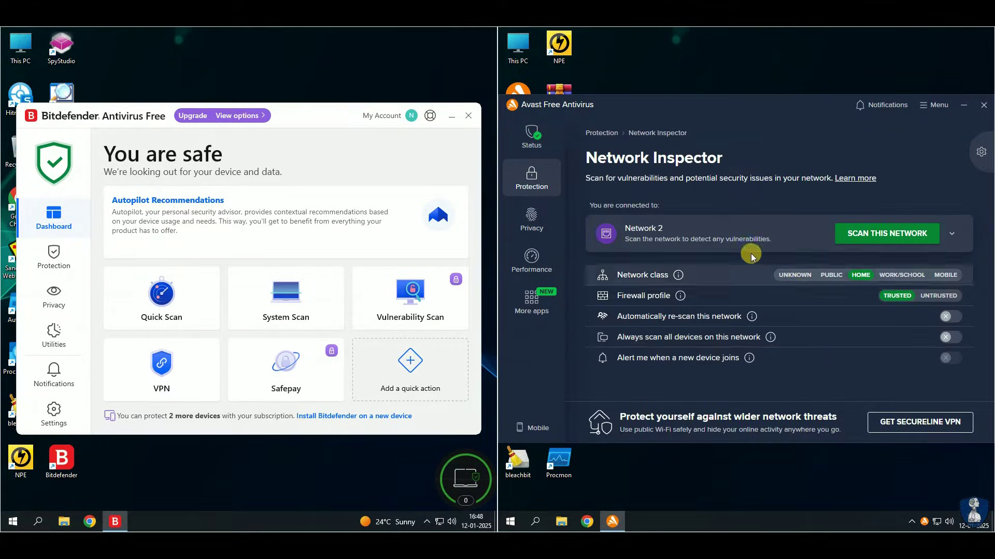
click(601, 133)
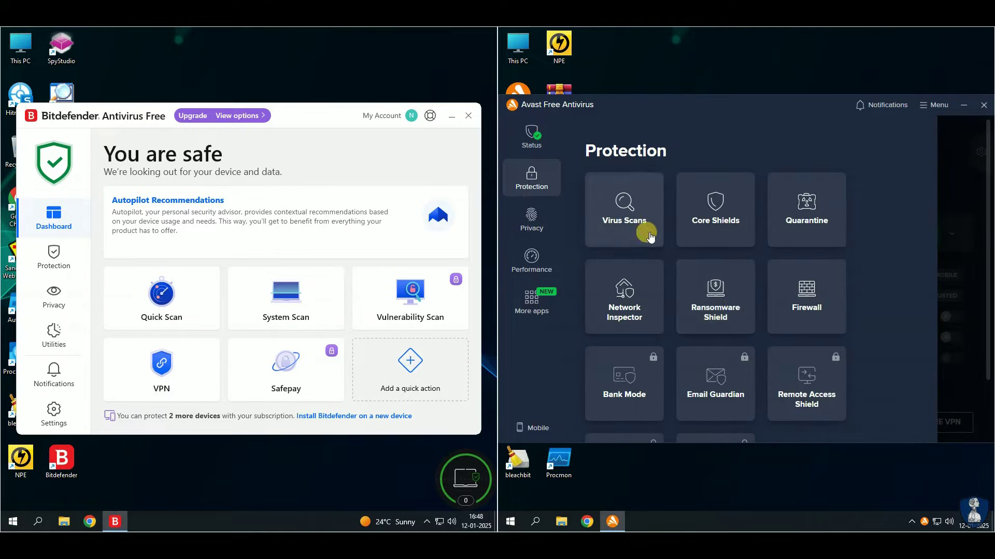
Step: Examine the Ransomware Shield's protected folders, dismissing its introduction and returning to the protection features
click(715, 289)
click(750, 397)
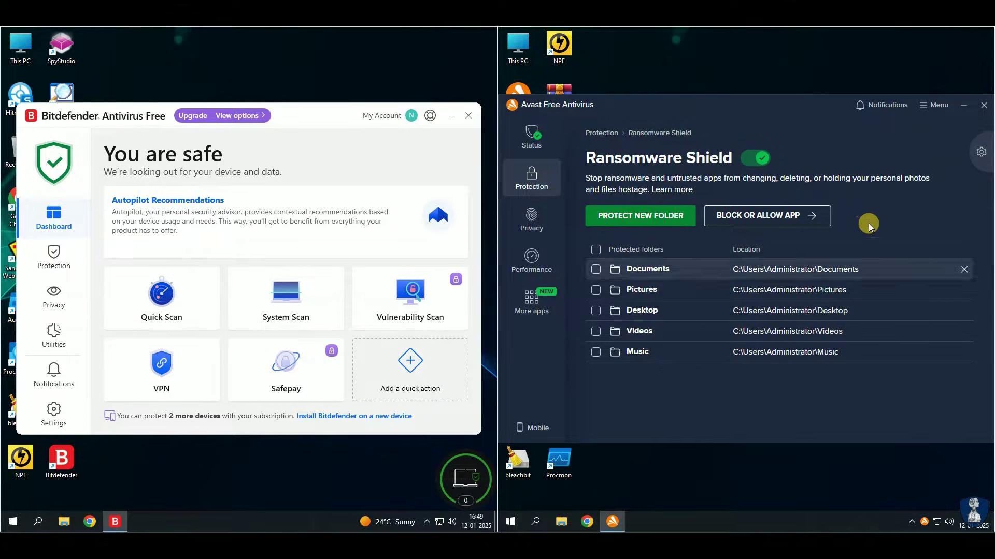
click(600, 132)
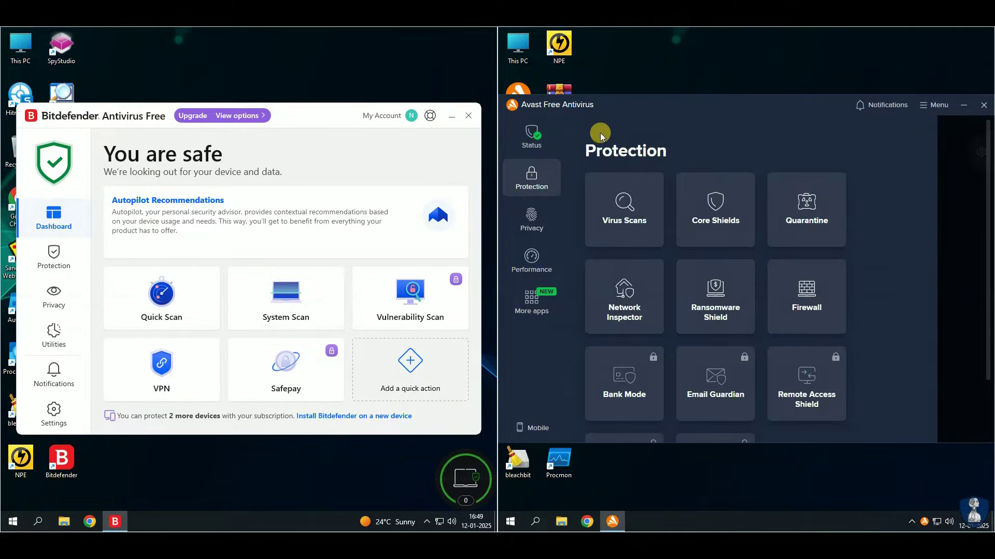
Step: Review the Firewall's Apps, Networks and Logs views, and look through the protection feature list again
click(797, 287)
click(731, 402)
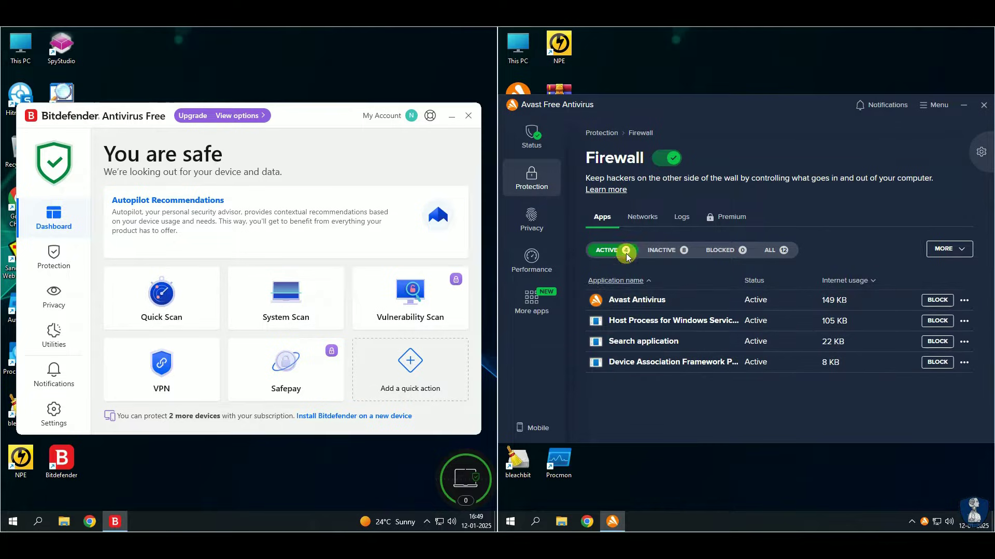
click(664, 217)
click(687, 218)
click(597, 217)
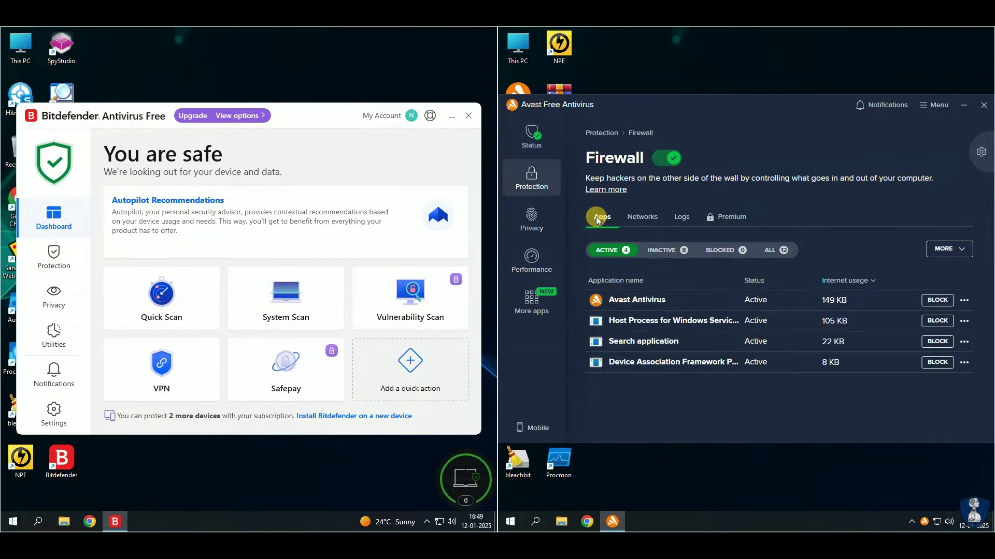
click(527, 187)
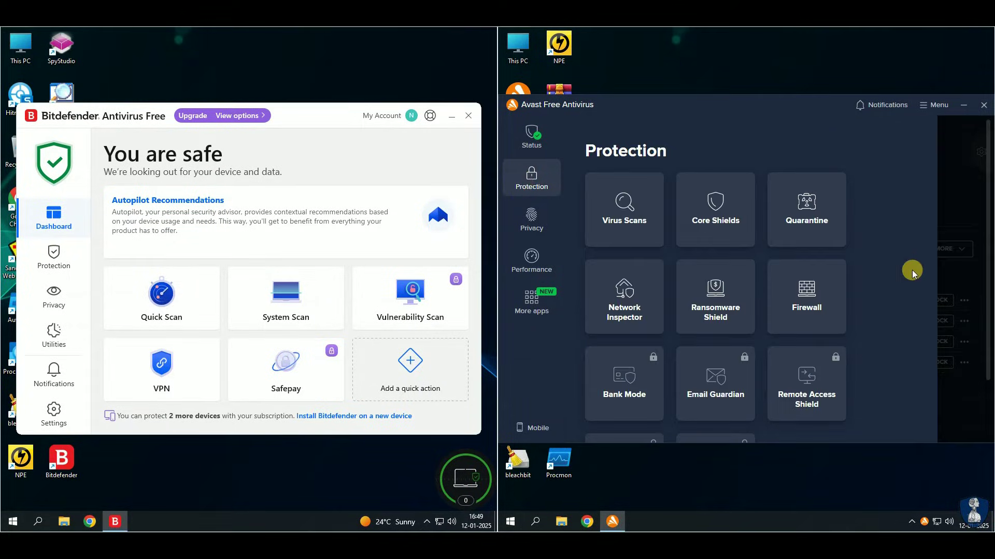
scroll(881, 285, down, 3)
scroll(857, 295, up, 3)
Step: View Avast's privacy features, open Hack Alerts and return to the privacy overview
click(530, 228)
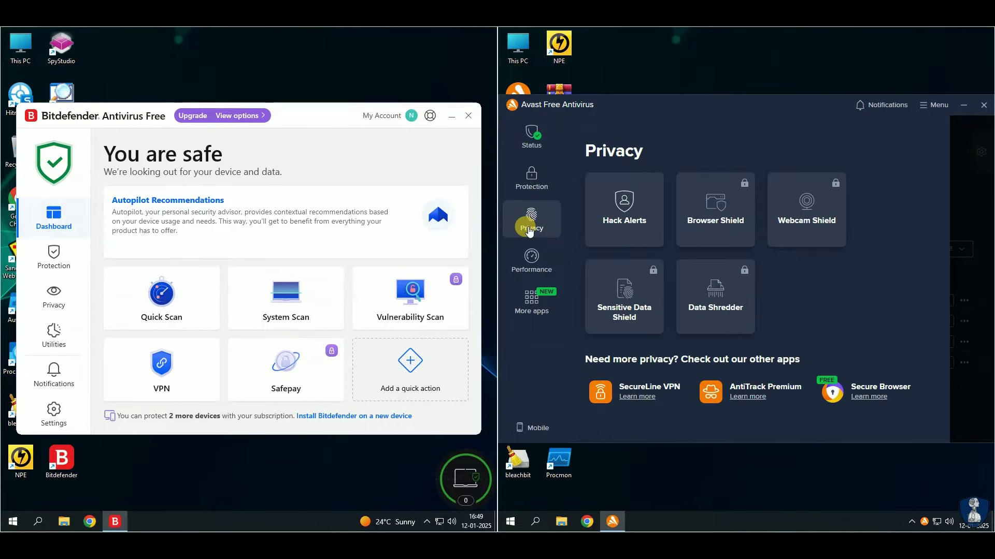
click(619, 214)
click(532, 228)
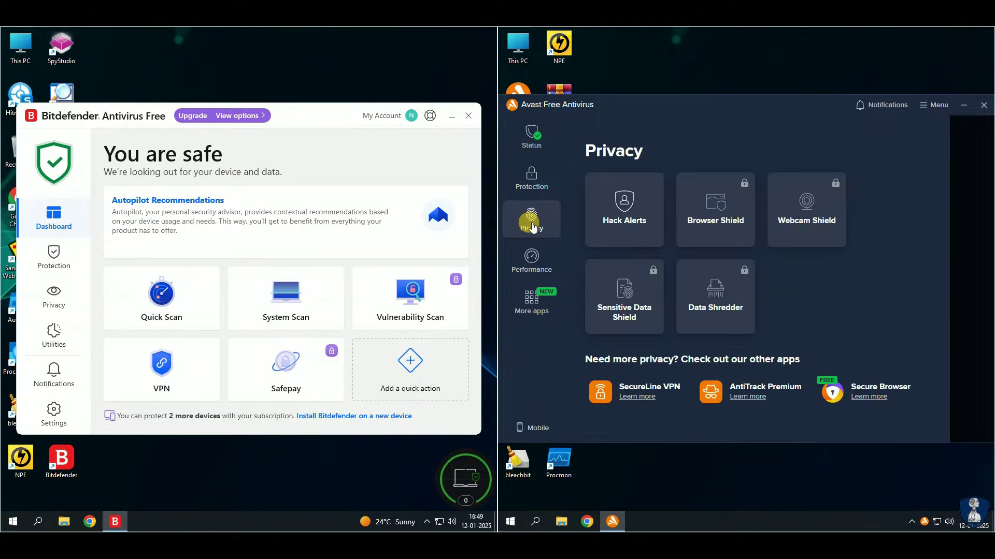
Step: View Avast's performance features and its additional apps, closing the latter view
click(531, 259)
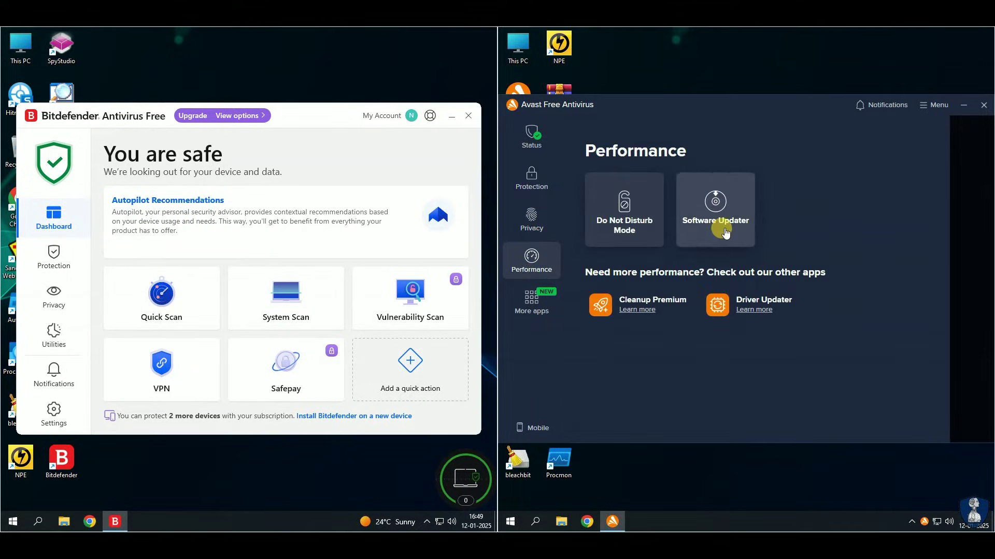
click(531, 300)
click(984, 105)
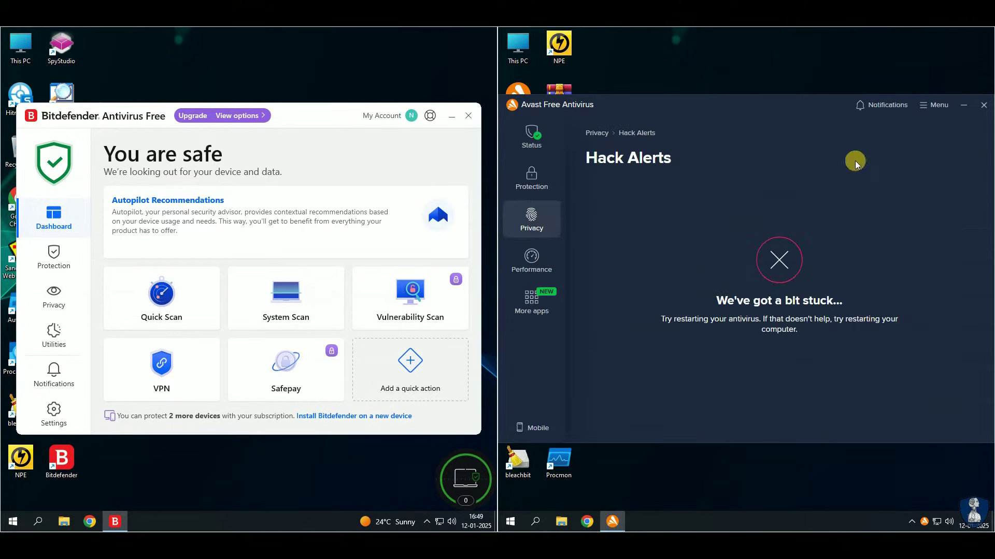
Step: Return to Avast's status page, look over the main menu's entries and Avast products, and view the Update settings
click(533, 136)
click(934, 106)
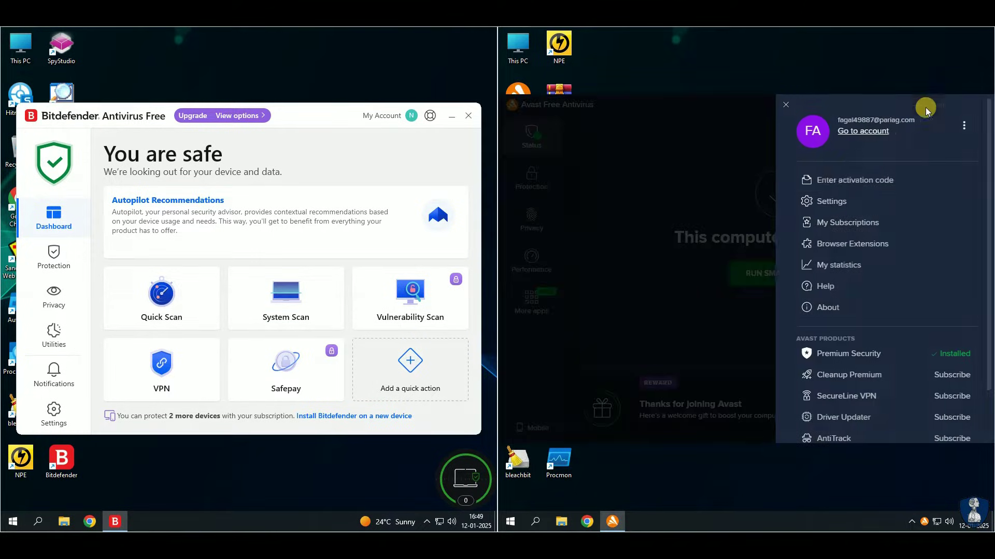
scroll(842, 383, down, 1)
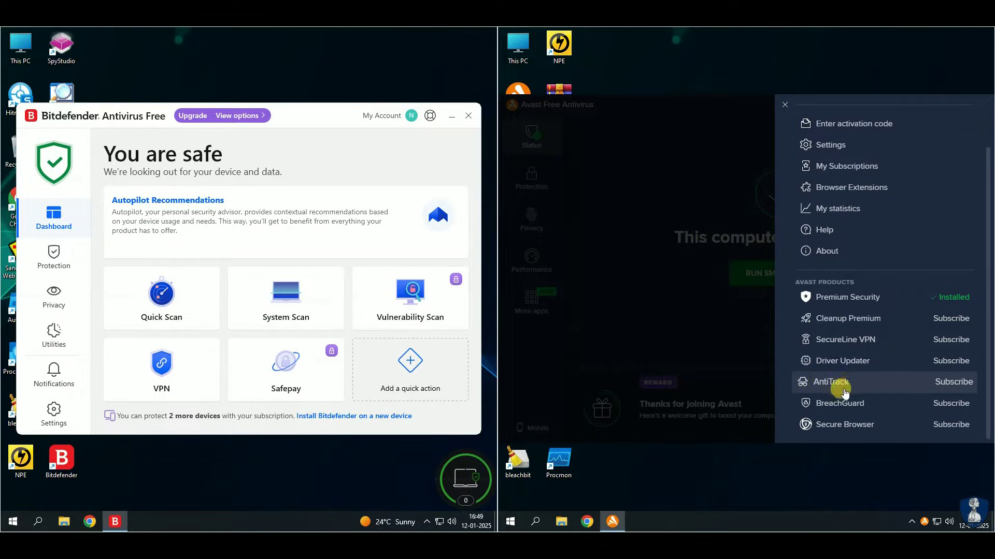
scroll(839, 184, up, 1)
click(827, 201)
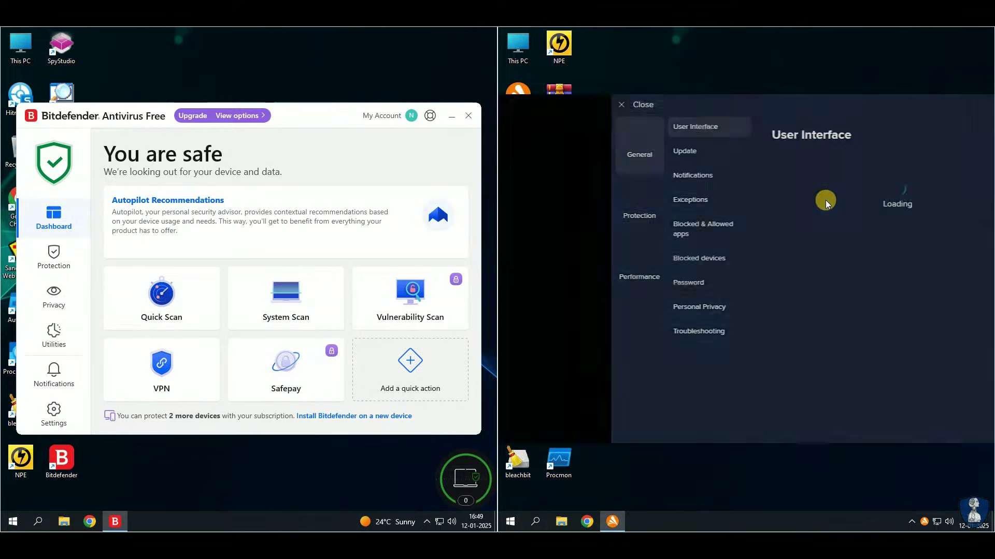
click(637, 150)
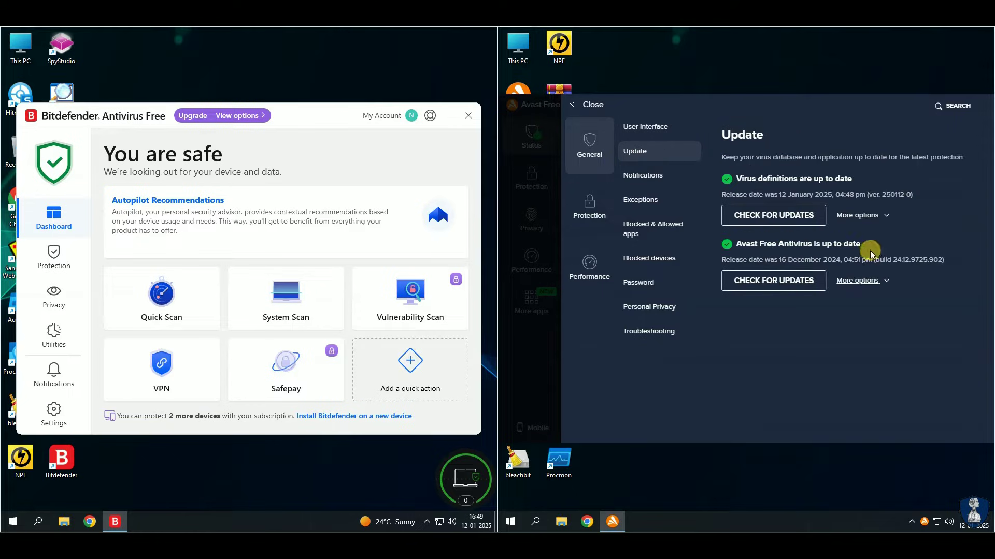
Step: Enable the system tray icon animation and set external storage notifications to Scan automatically in the Notifications settings
click(643, 175)
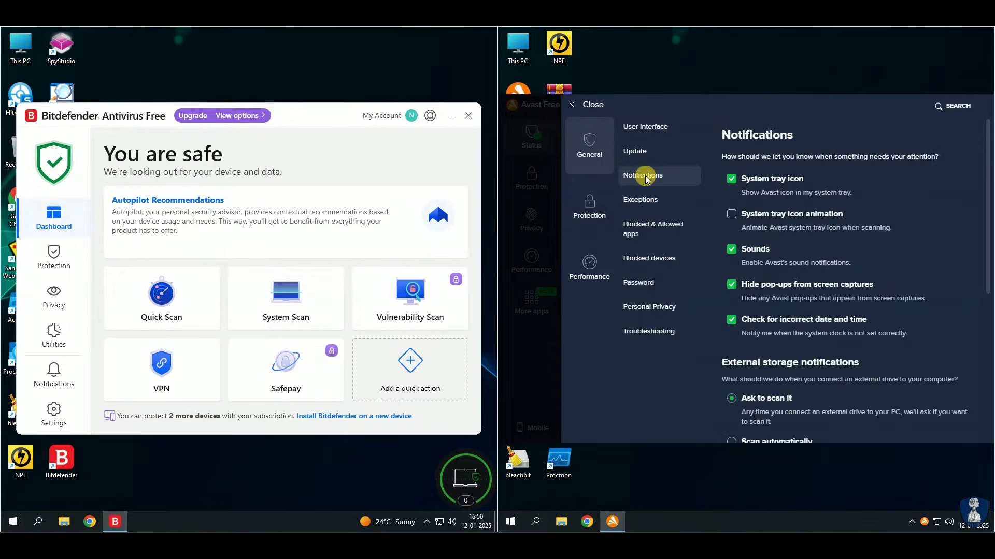
click(787, 222)
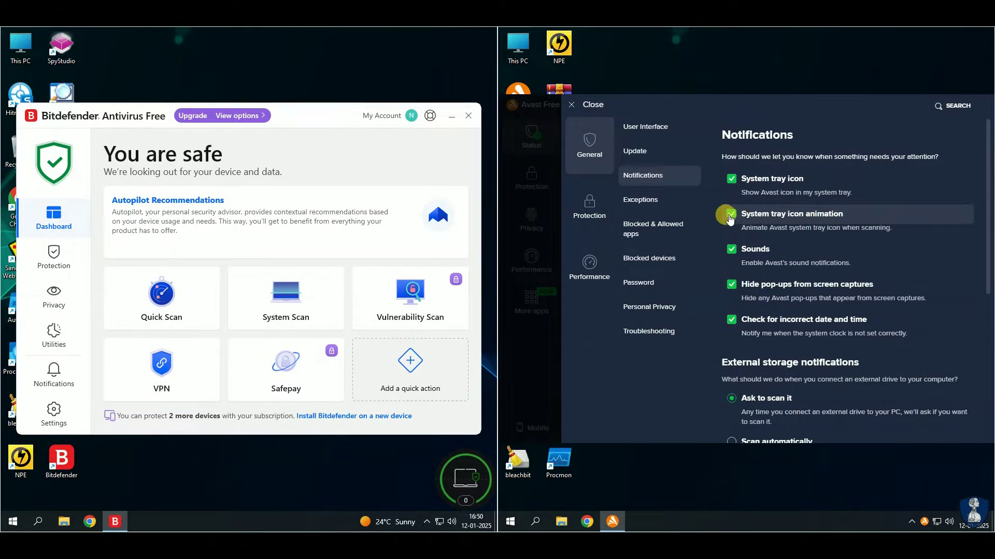
scroll(912, 231, down, 4)
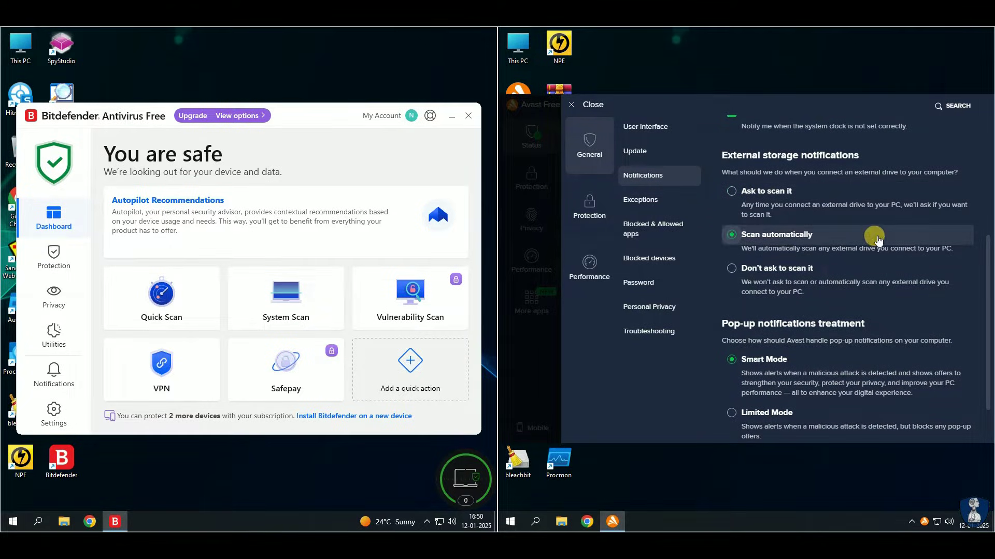
scroll(878, 239, down, 1)
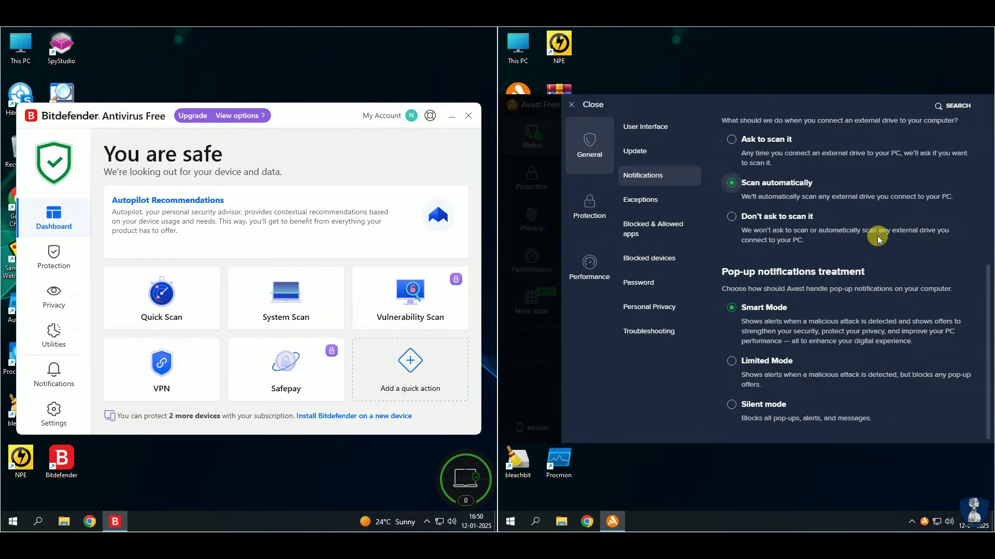
Step: Review the Exceptions, Blocked & Allowed apps, Blocked devices and Password settings
click(642, 198)
click(688, 229)
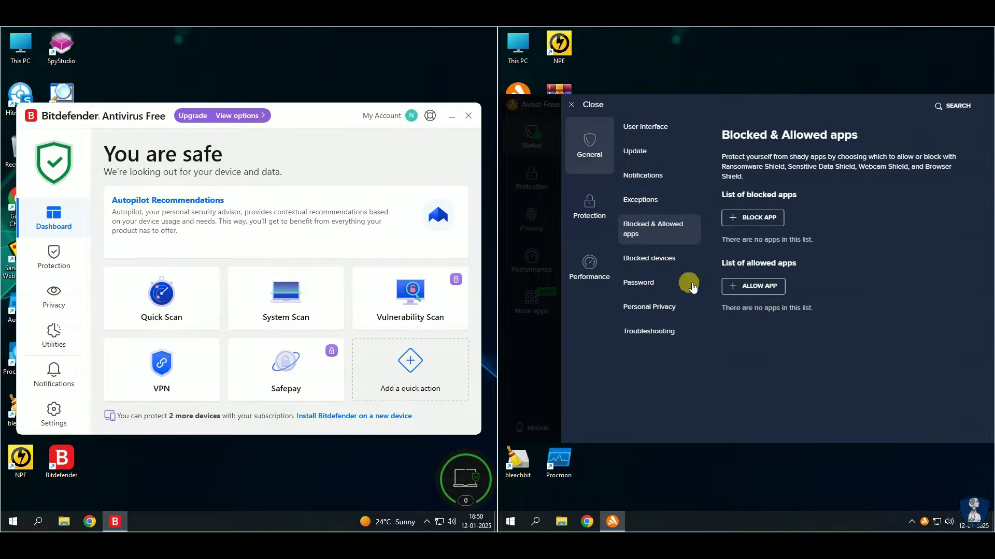
click(661, 262)
click(637, 282)
Step: Disable suspicious file sample sharing, third-party app-usage analysis and app-usage sharing for offers in the Personal Privacy settings
click(647, 307)
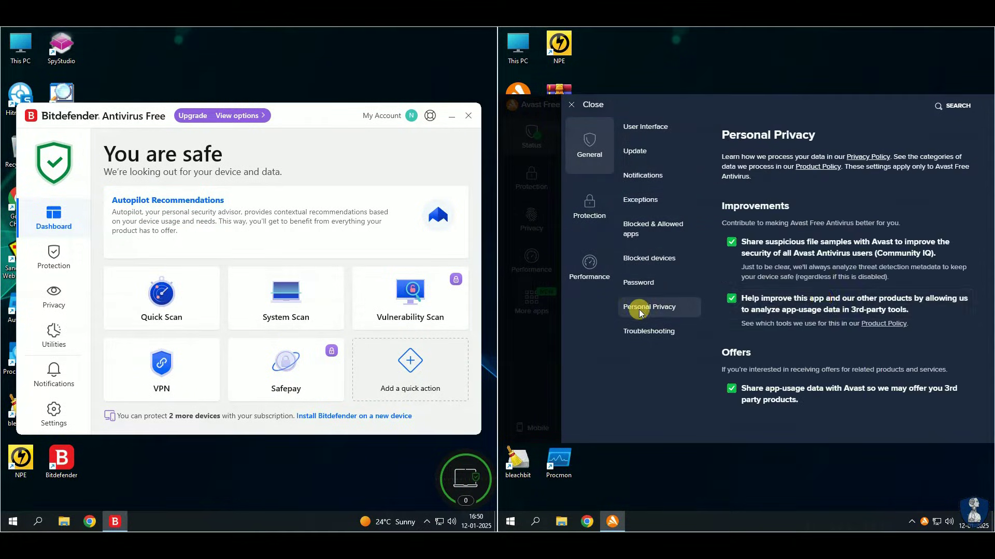
click(731, 388)
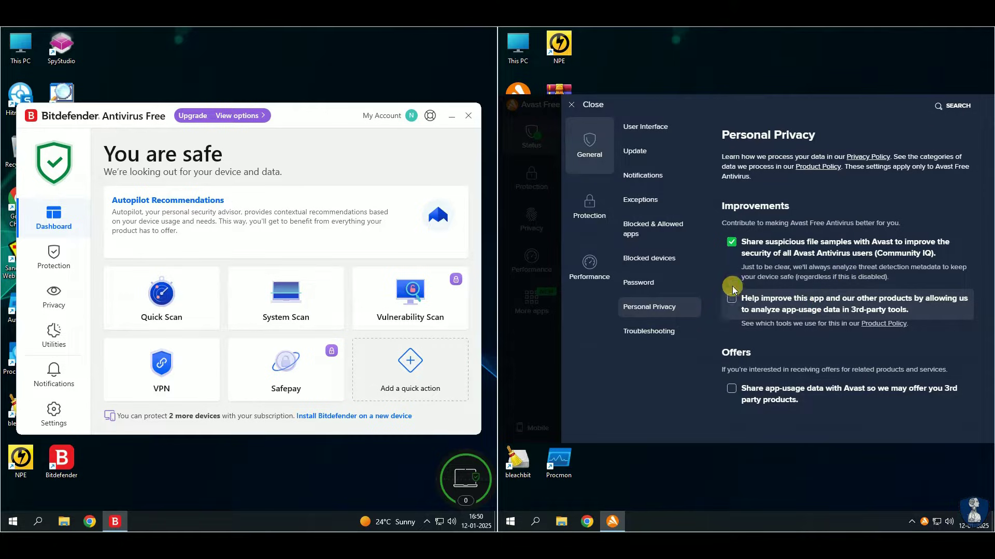
click(731, 298)
click(731, 242)
Step: Examine the Troubleshooting settings, including the self-defense, startup, repair, backup and reset options
click(654, 334)
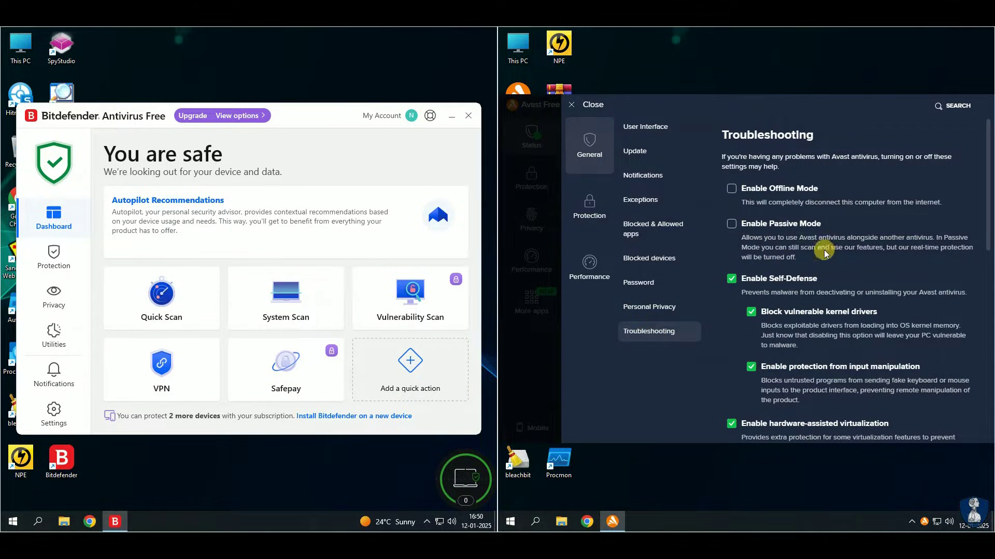
scroll(823, 311, down, 2)
scroll(820, 320, down, 6)
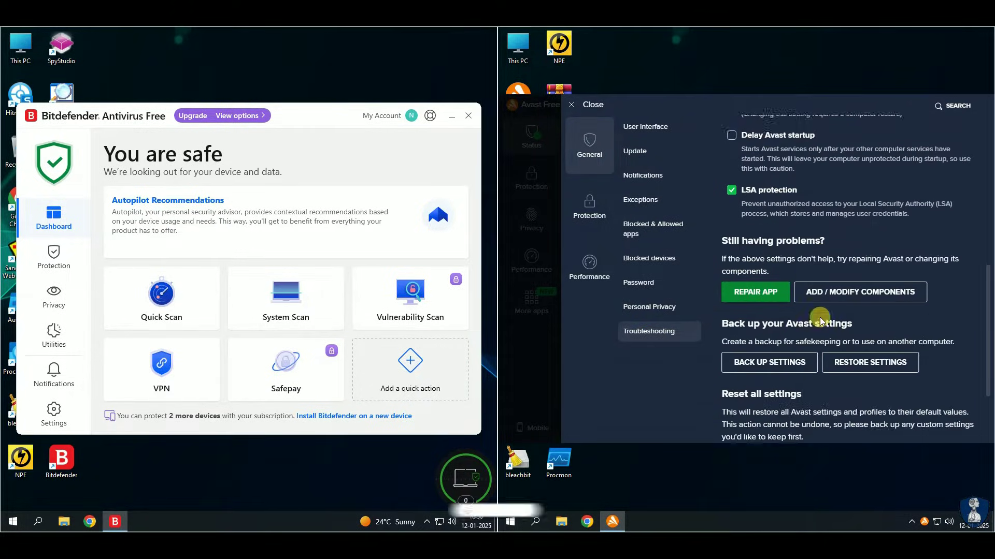
scroll(819, 317, up, 3)
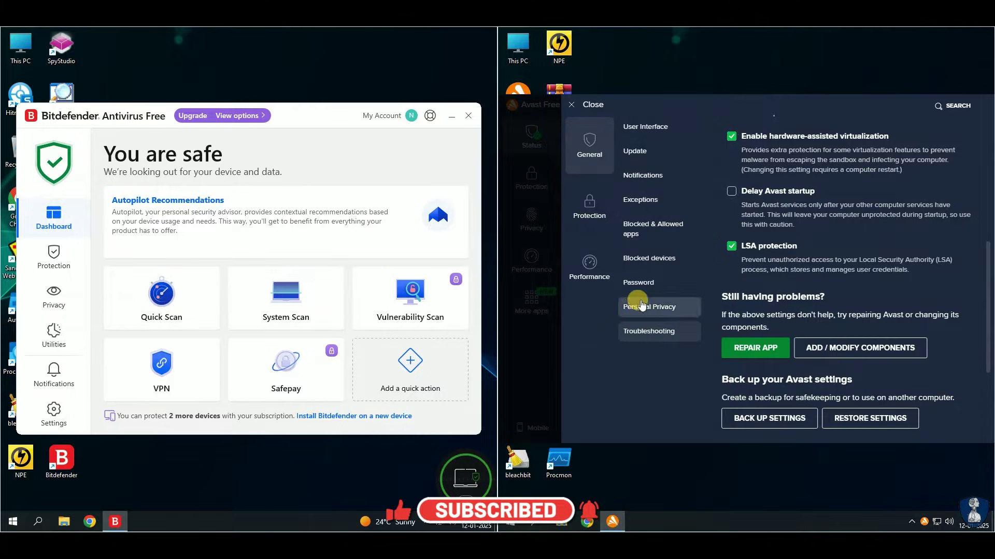
Step: View the Smart Scan protection settings and enable Scan for Tools for the Full Virus Scan
click(585, 200)
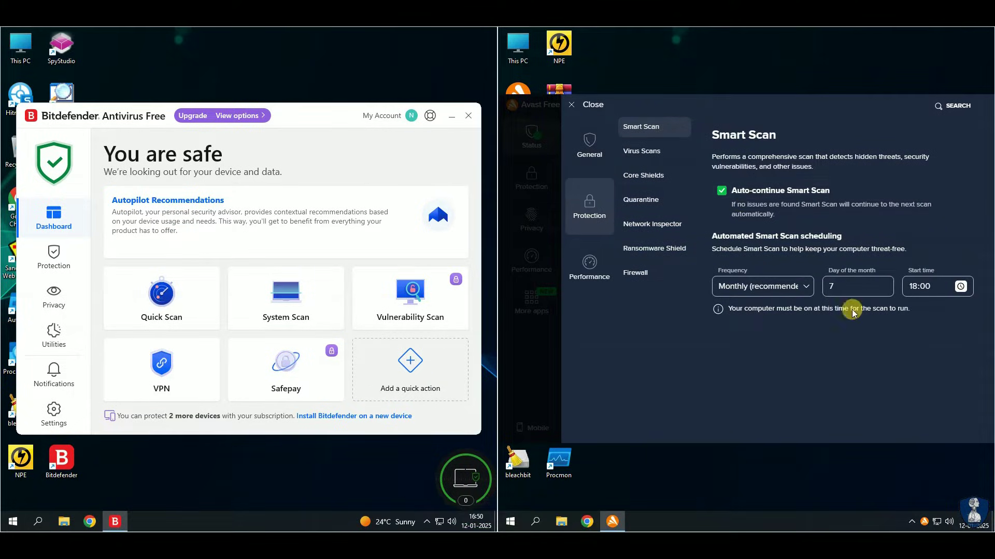
click(643, 153)
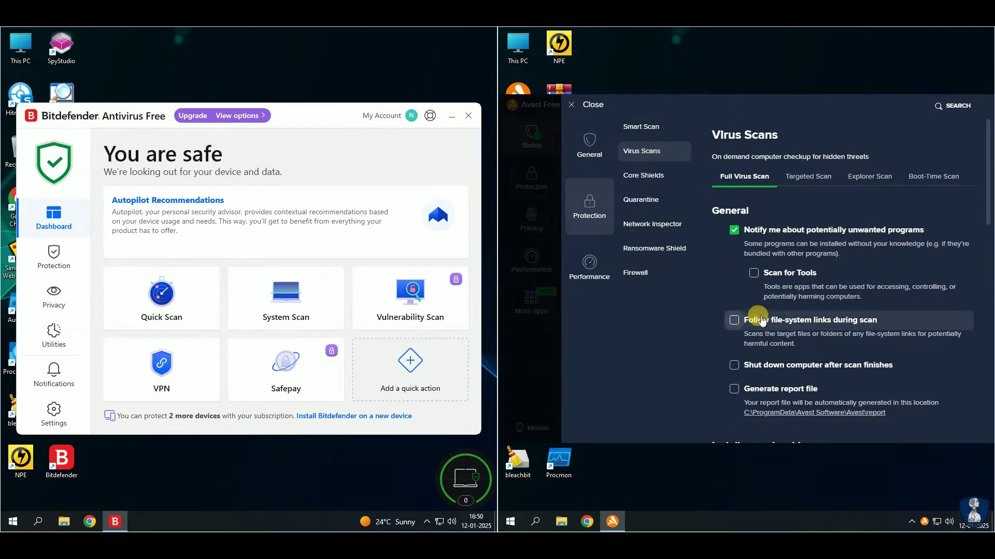
click(754, 273)
Step: Set the Full Virus Scan's automatic action to Move to Quarantine and review its remaining scan options
scroll(842, 330, down, 2)
scroll(842, 330, down, 5)
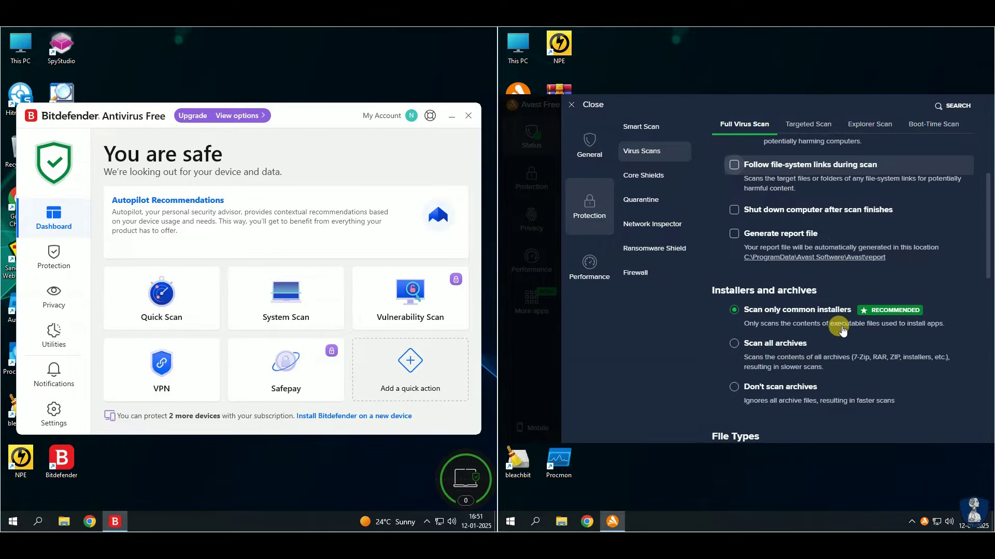
scroll(842, 329, down, 1)
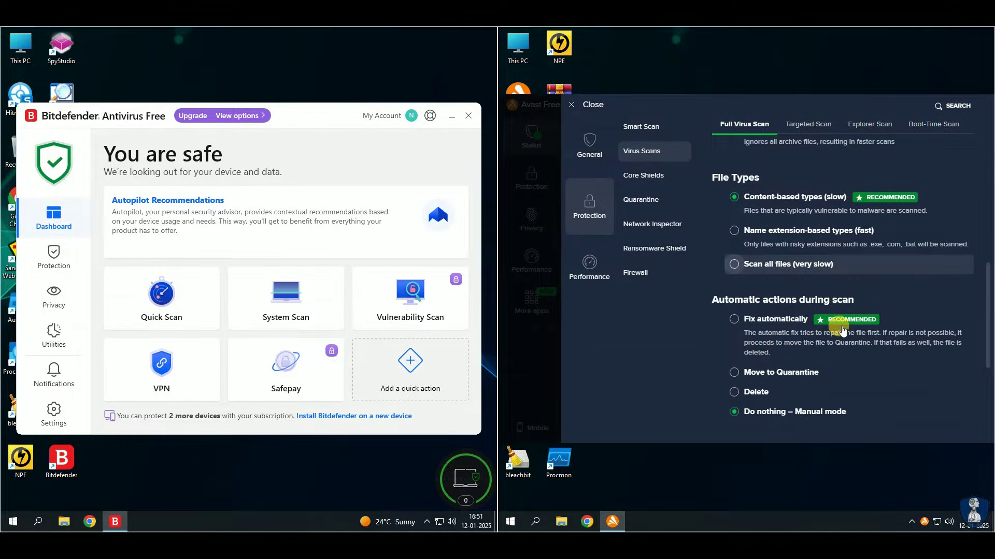
click(734, 322)
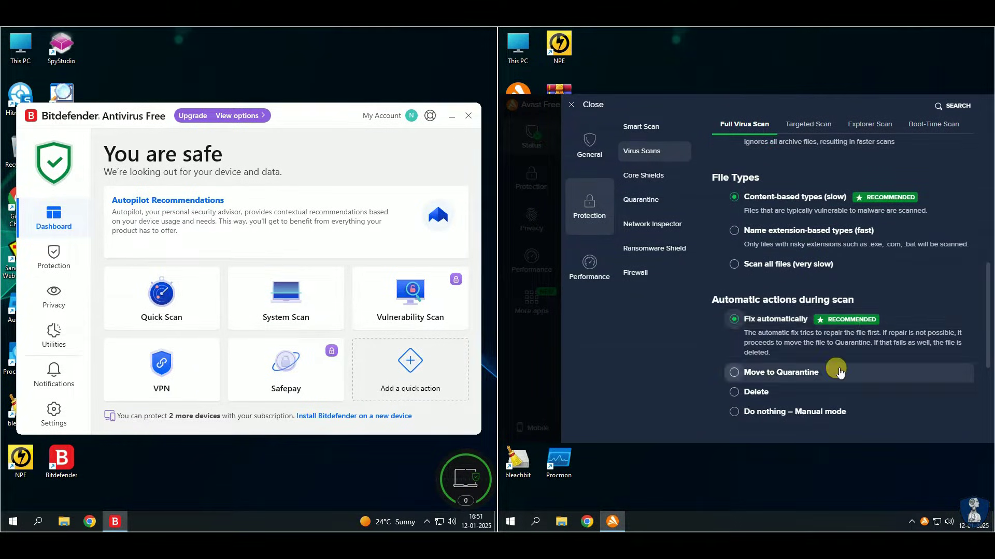
scroll(829, 370, down, 3)
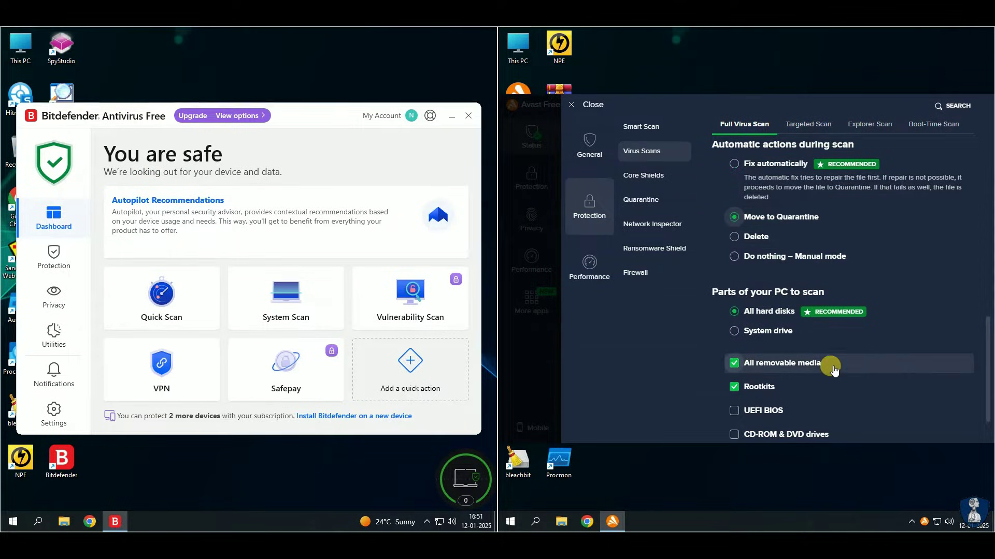
scroll(833, 369, down, 1)
scroll(872, 280, up, 10)
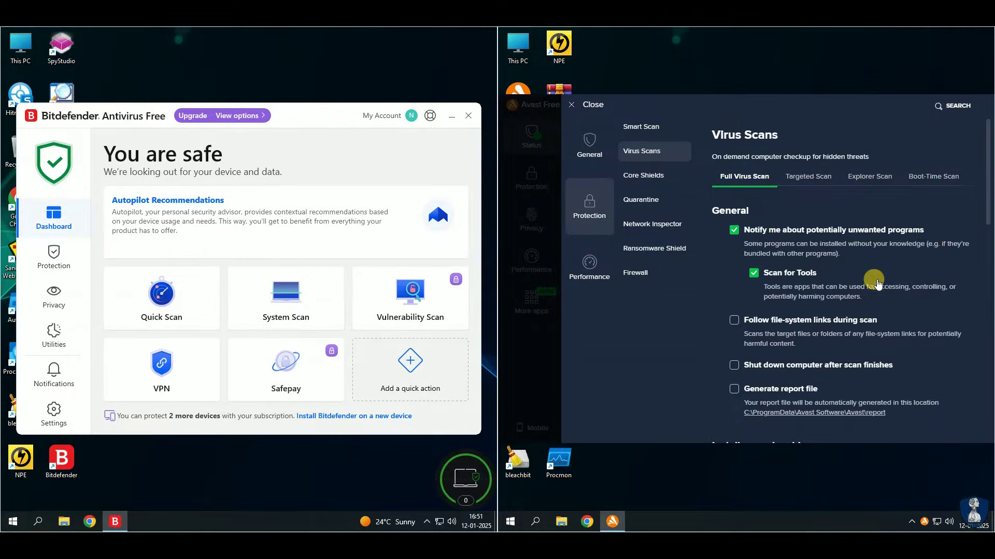
Step: Set the Targeted Scan's automatic action during scan to Move to Quarantine
click(805, 177)
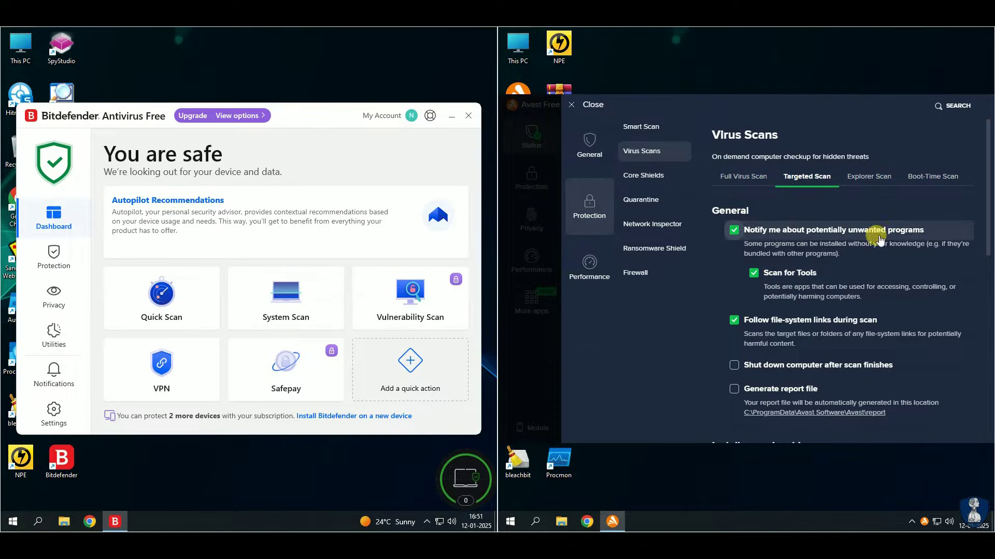
scroll(829, 319, down, 3)
scroll(891, 346, down, 5)
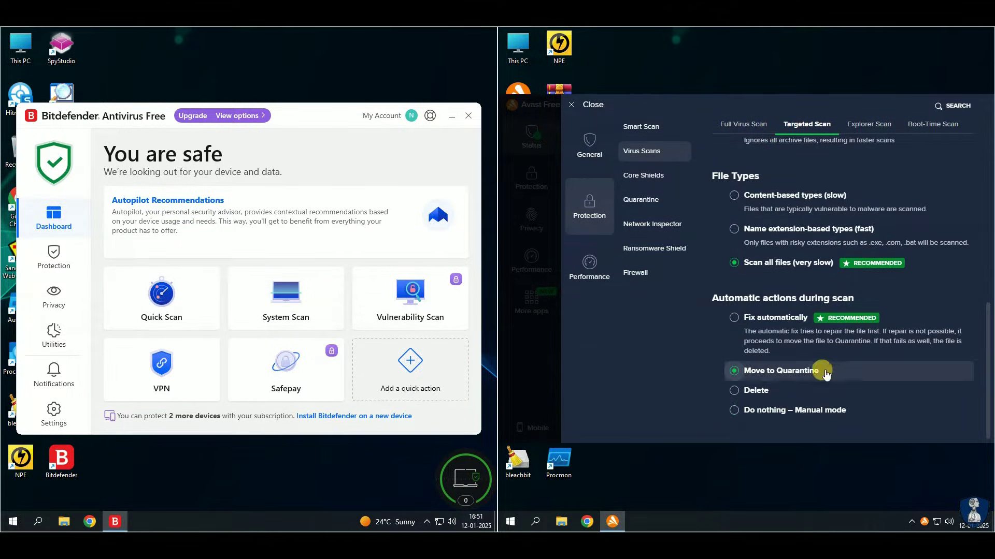
Step: Review the Explorer Scan's general, archive, file type and automatic action settings
scroll(899, 371, up, 8)
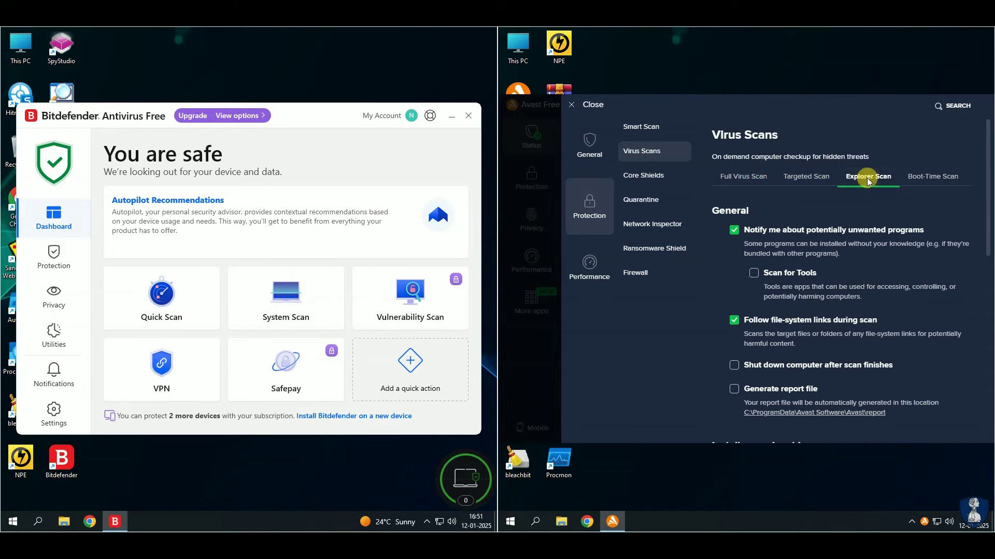
scroll(890, 294, down, 4)
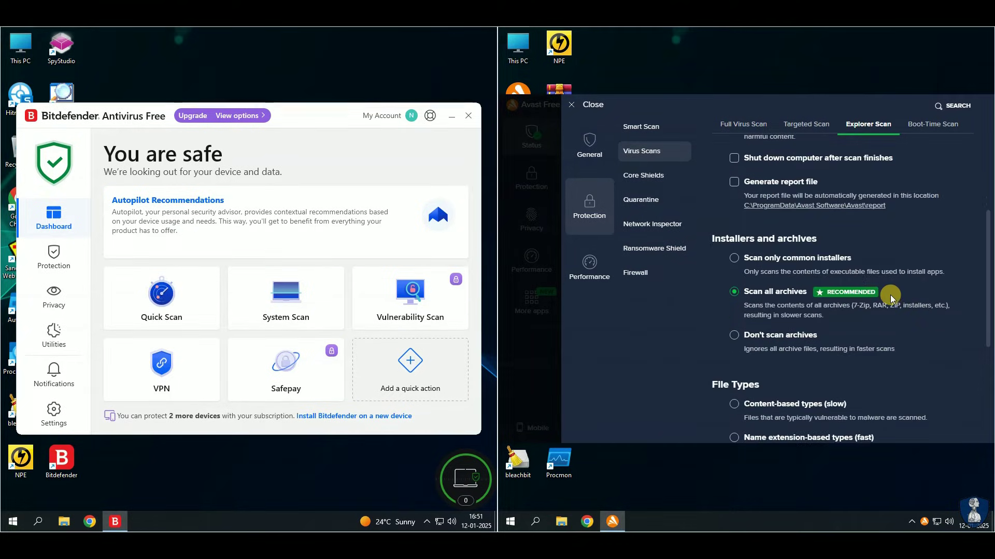
scroll(889, 294, down, 5)
scroll(887, 340, up, 3)
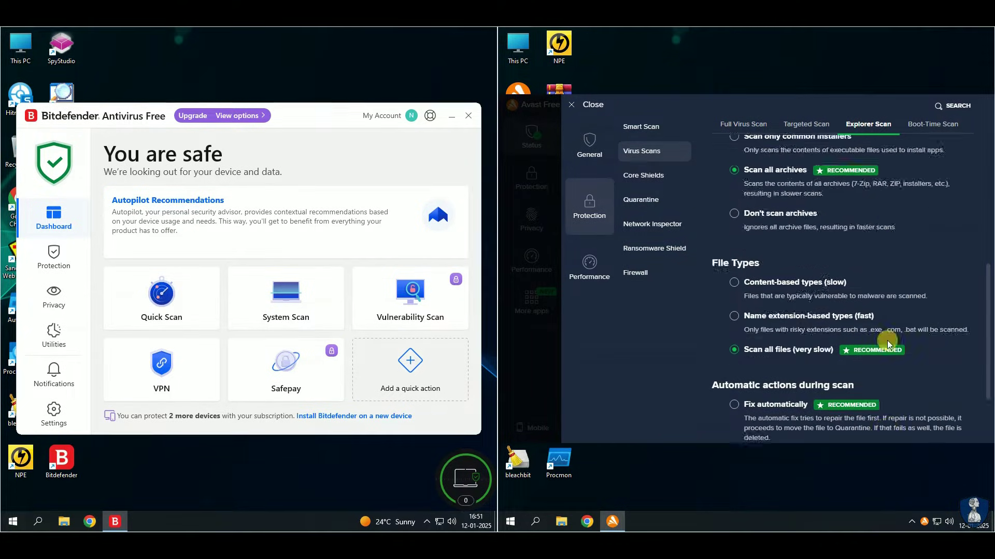
Step: Set the Boot-Time Scan's automatic action during scan to Move to Quarantine
click(932, 125)
scroll(845, 311, down, 4)
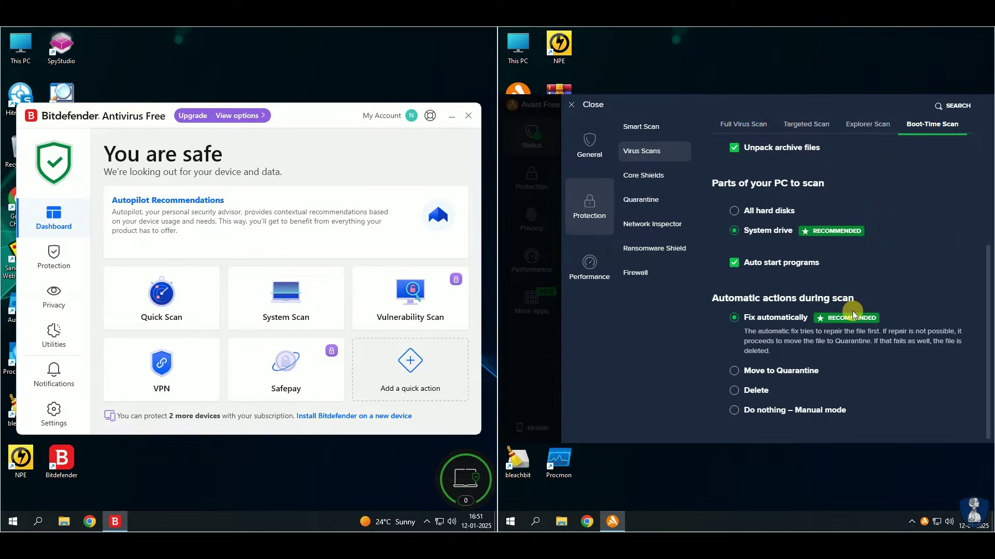
click(739, 370)
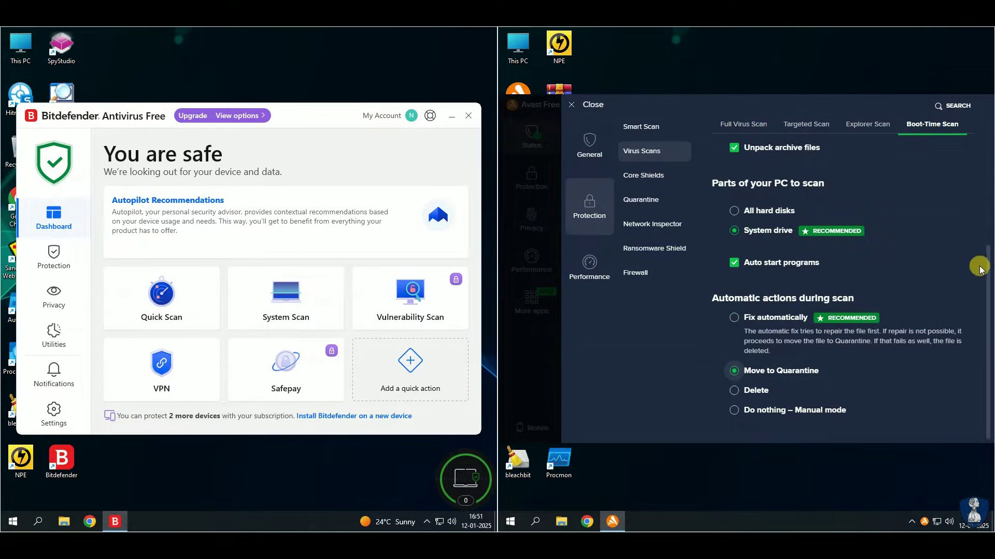
Step: Examine the Core Shields settings, including the File, Behavior, Web and Mail Shield options
click(657, 176)
scroll(787, 254, down, 5)
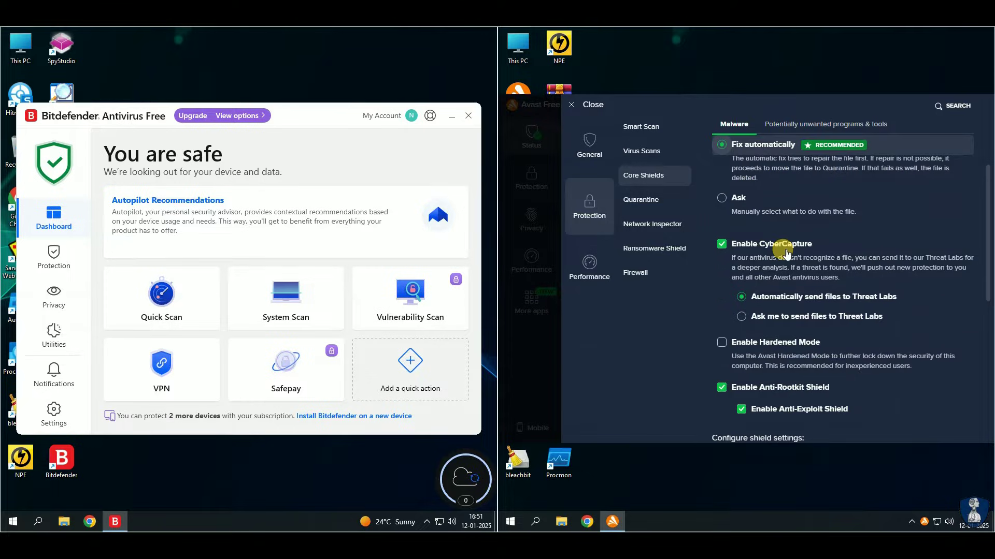
scroll(828, 312, down, 2)
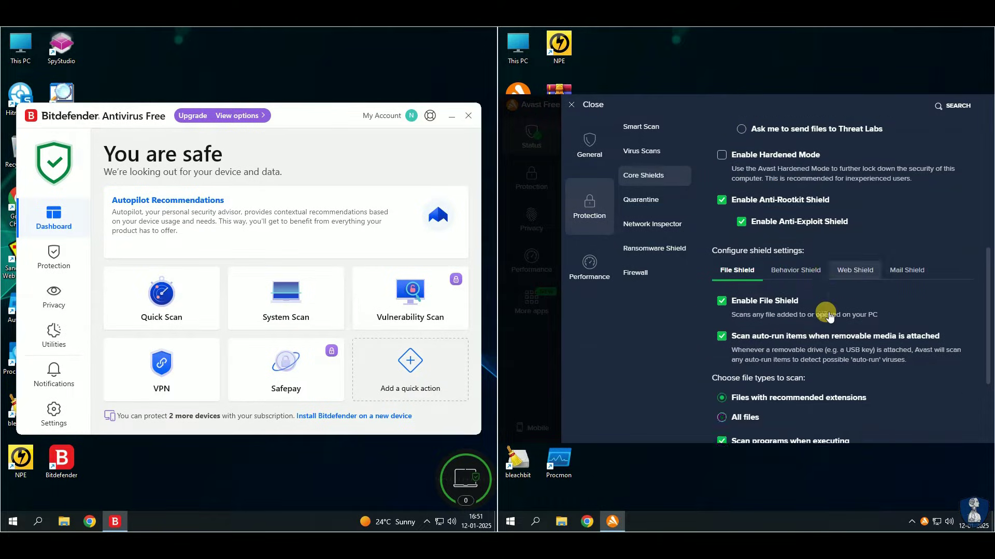
click(785, 200)
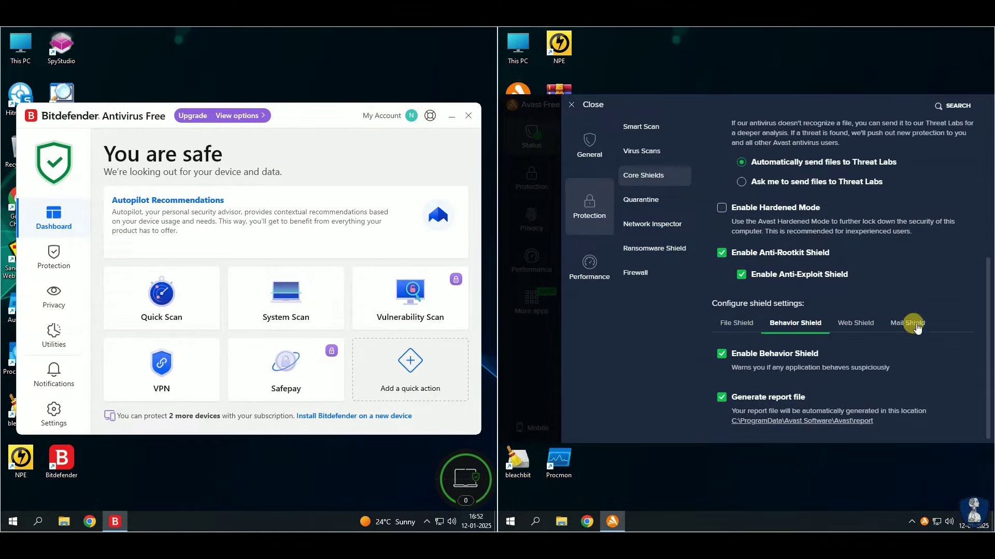
click(855, 324)
scroll(856, 379, down, 7)
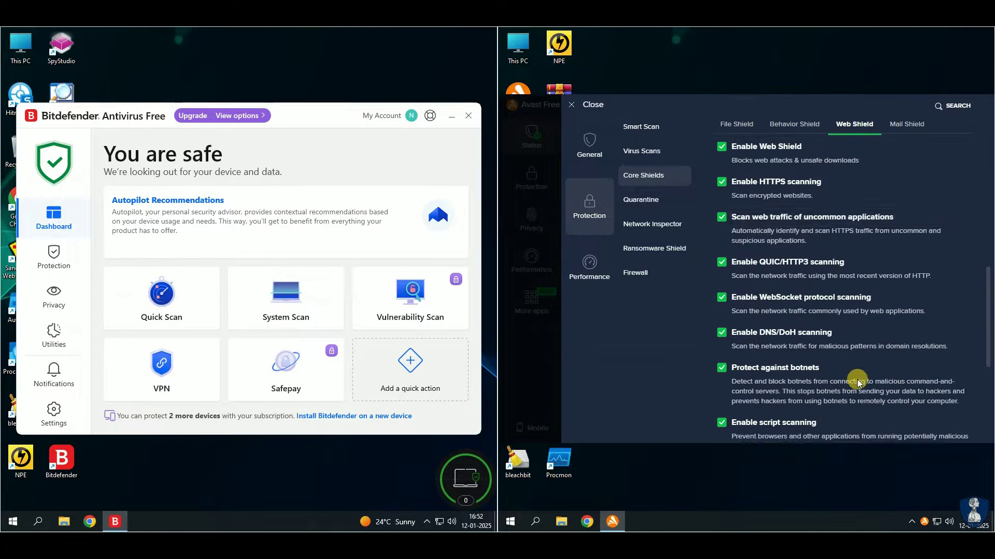
scroll(880, 337, up, 6)
click(904, 273)
scroll(828, 322, down, 2)
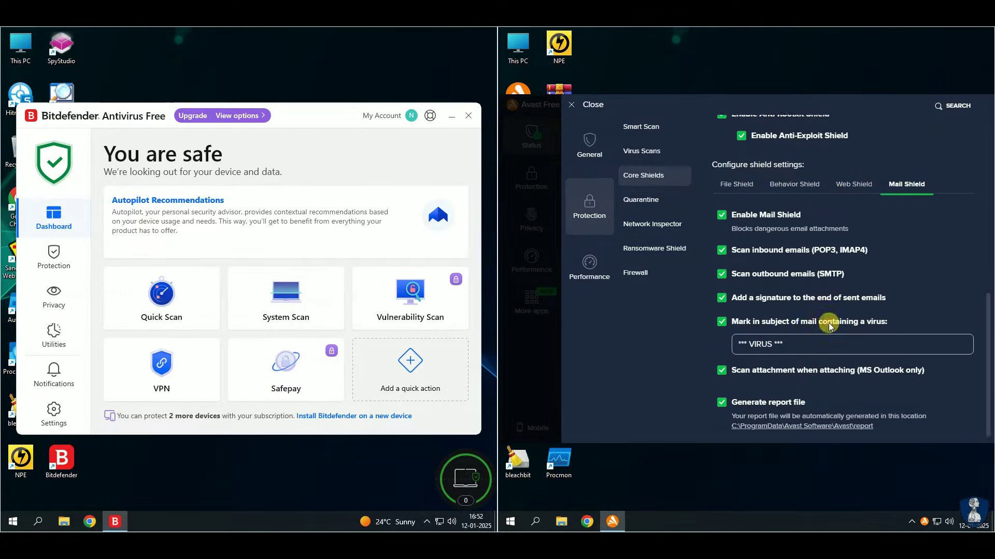
Step: Try out the site blocking option in the Web Shield settings, leave it disabled and return to the Core Shields overview
click(850, 184)
scroll(859, 298, down, 5)
click(722, 261)
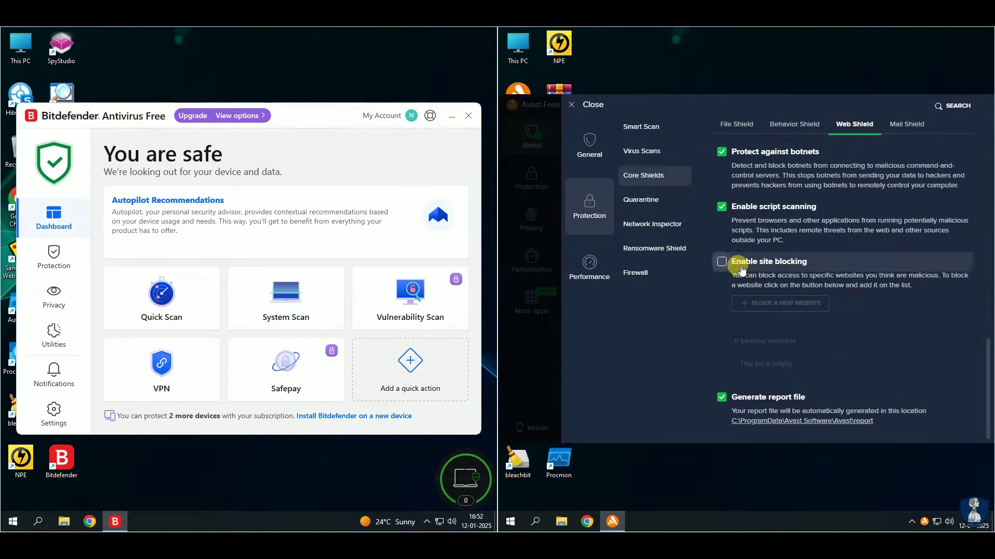
scroll(856, 297, up, 5)
scroll(856, 296, up, 3)
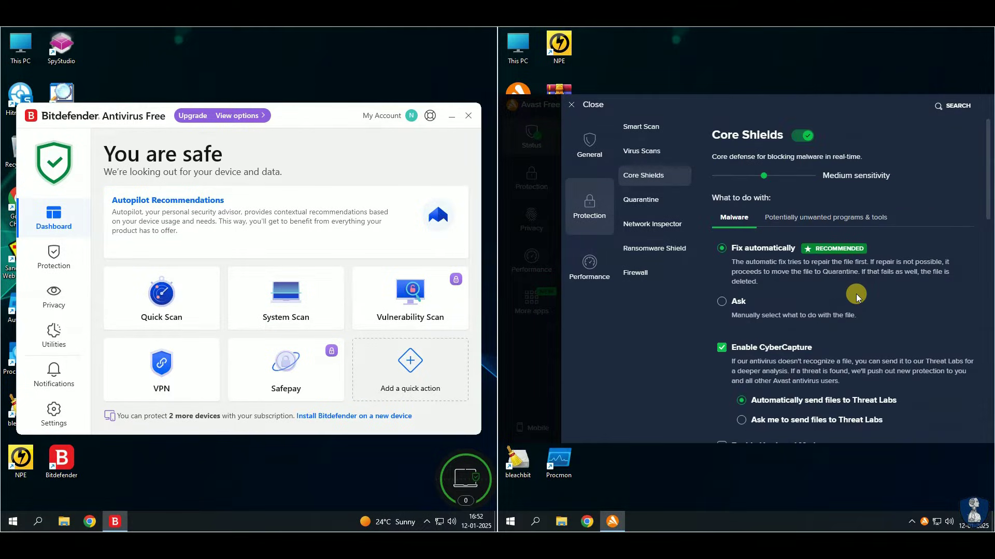
Step: Review Avast's Quarantine, Network Inspector, Ransomware Shield and Firewall settings, including the protected file types
click(643, 199)
click(655, 224)
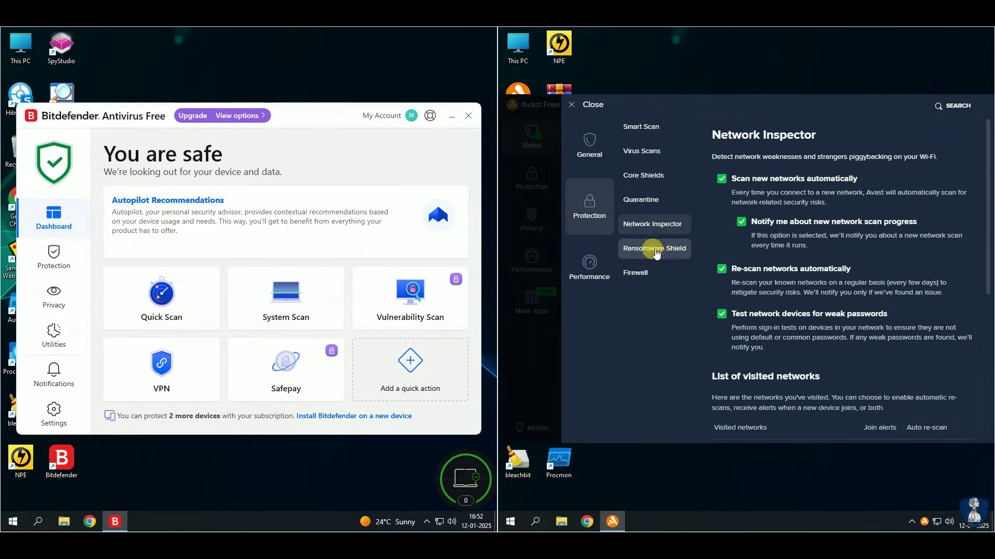
click(655, 248)
scroll(793, 229, down, 2)
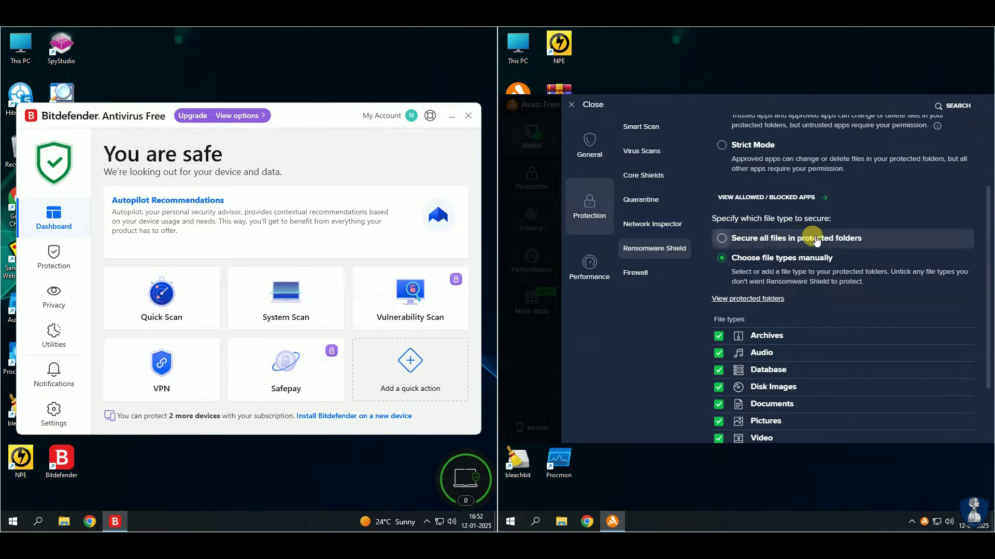
scroll(829, 249, down, 2)
click(633, 272)
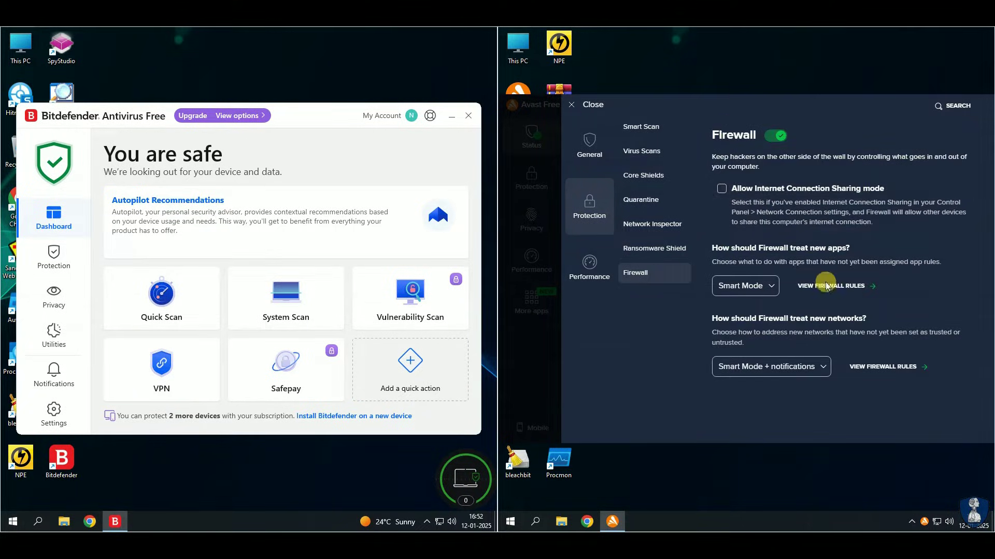
Step: Review Avast's performance settings for Do Not Disturb Mode and Software Updater, and close the settings
click(607, 257)
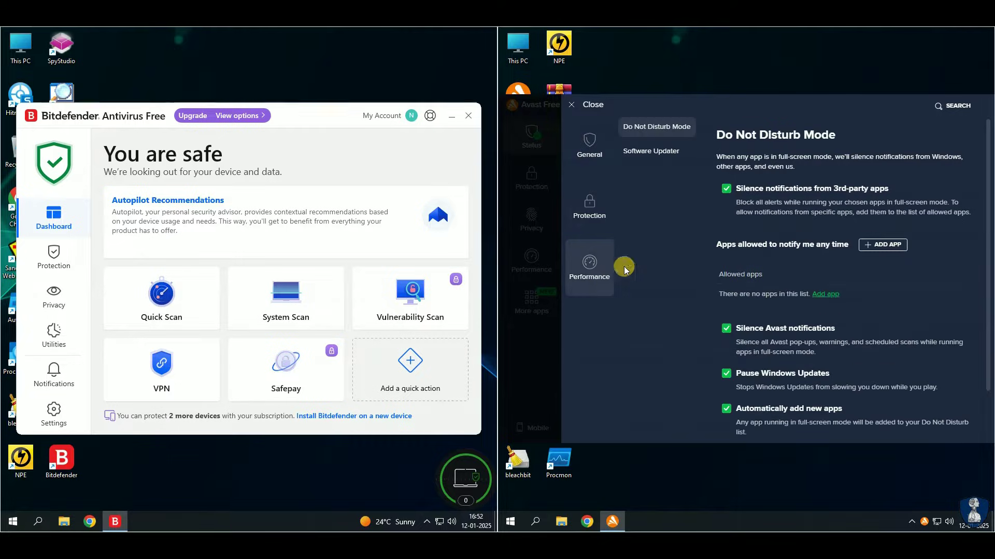
scroll(818, 358, down, 1)
click(649, 154)
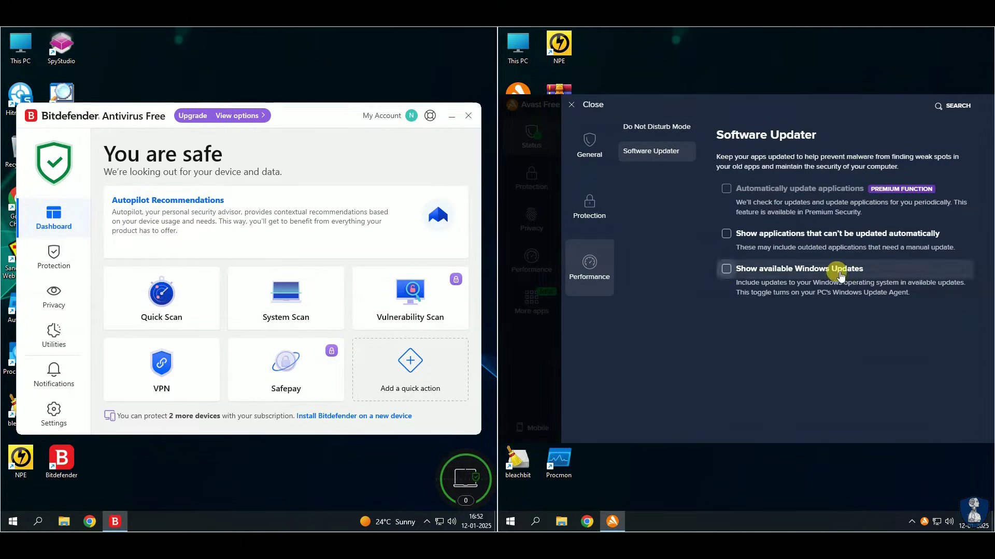
click(579, 120)
click(574, 107)
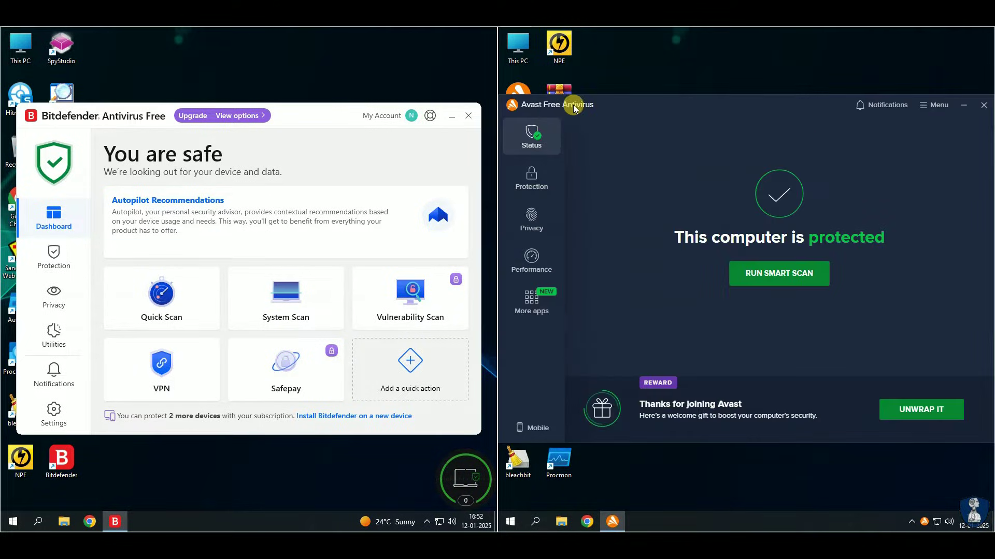
Step: Start an update of Avast's virus definitions from its notification area icon
right_click(924, 522)
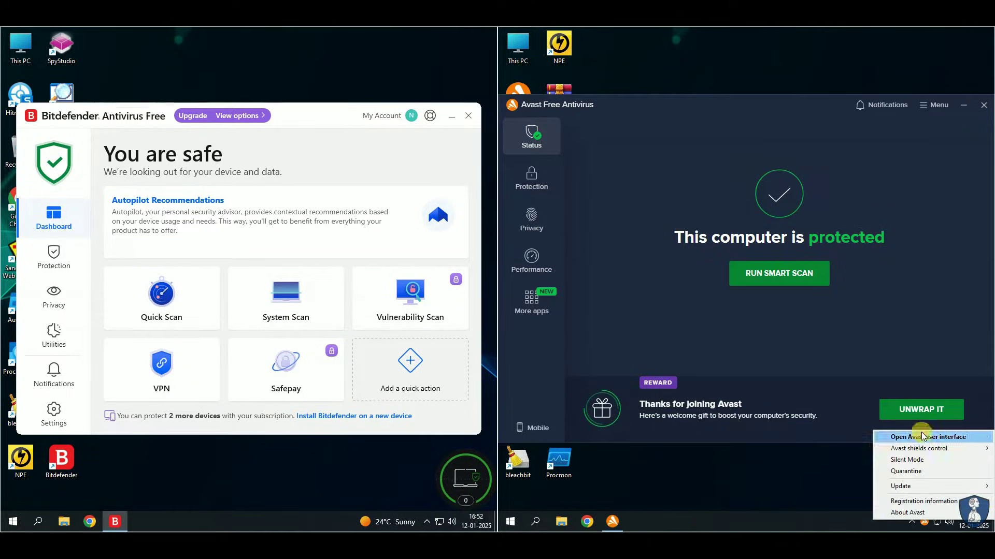
mouse_move(916, 486)
click(828, 487)
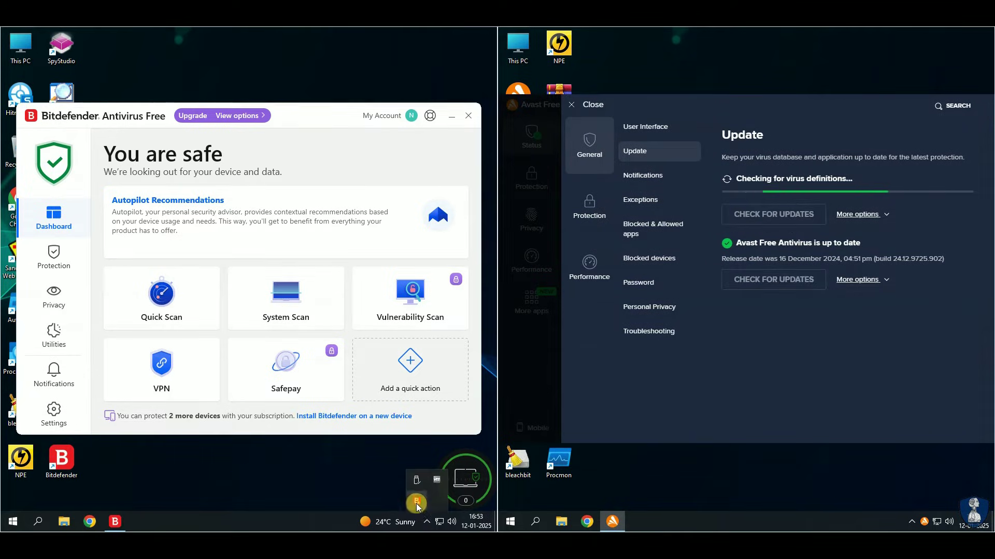
Step: Start a Bitdefender update, check for updates to the Avast program itself and close Avast's settings
right_click(424, 520)
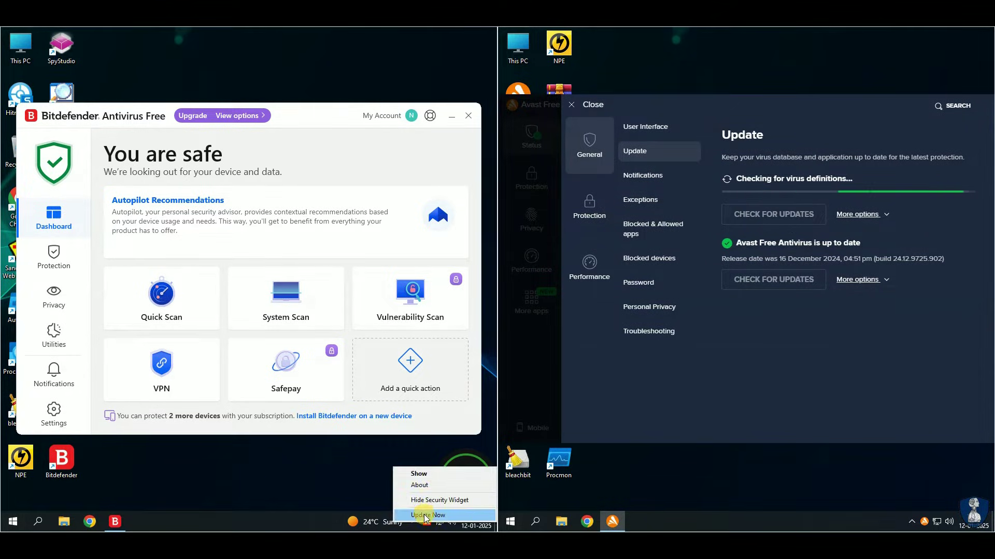
click(426, 515)
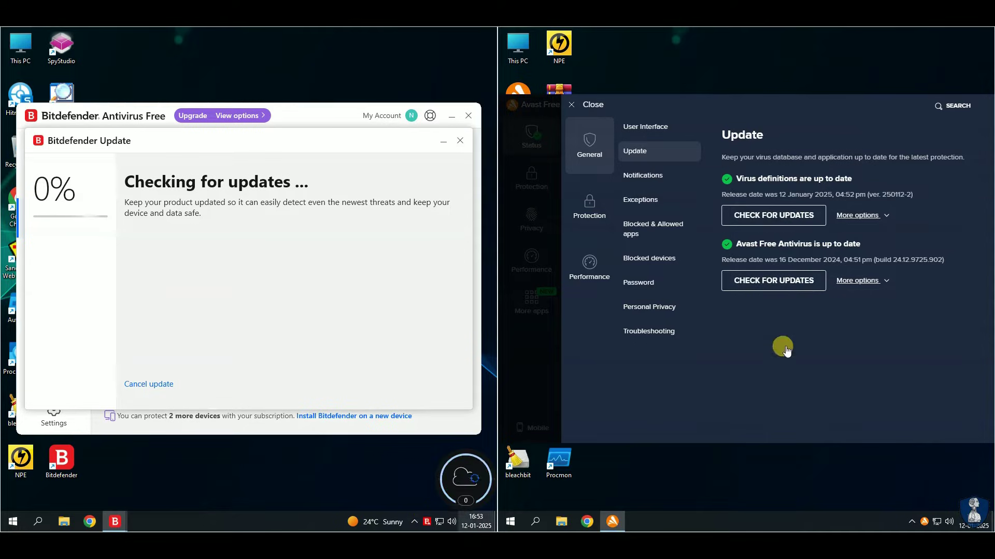
click(770, 281)
click(572, 106)
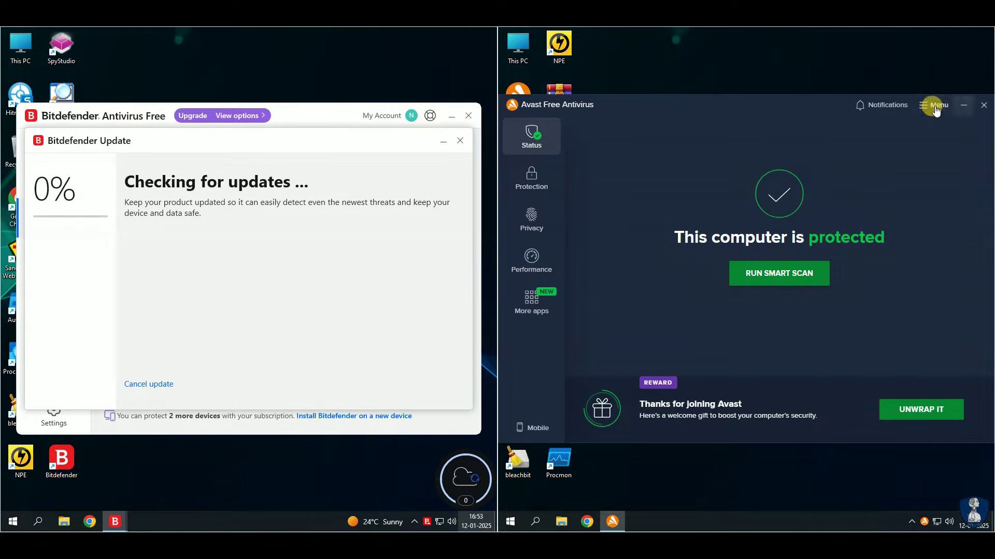
Step: Check Avast's notifications and main menu, and clear away the Avast window and Bitdefender's update window
click(883, 106)
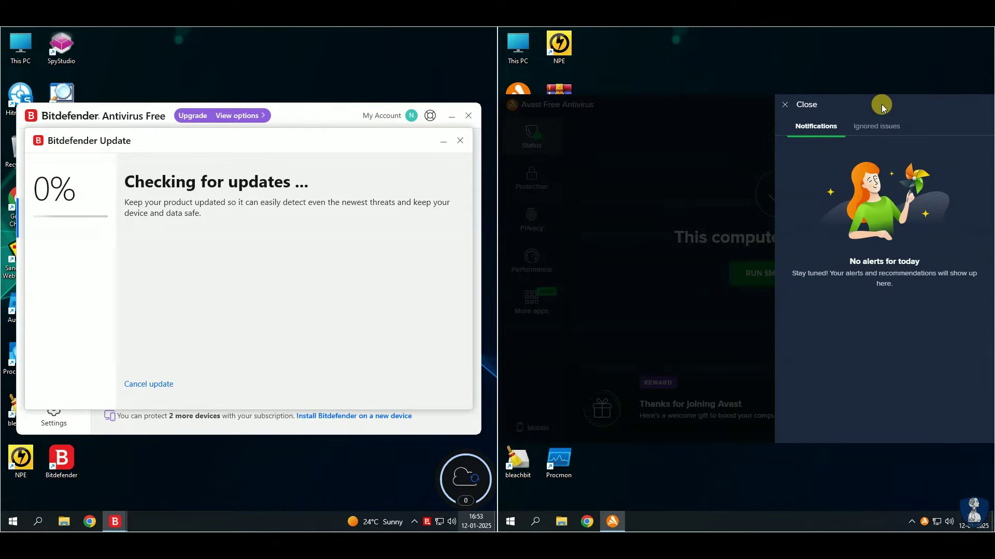
click(788, 107)
click(919, 105)
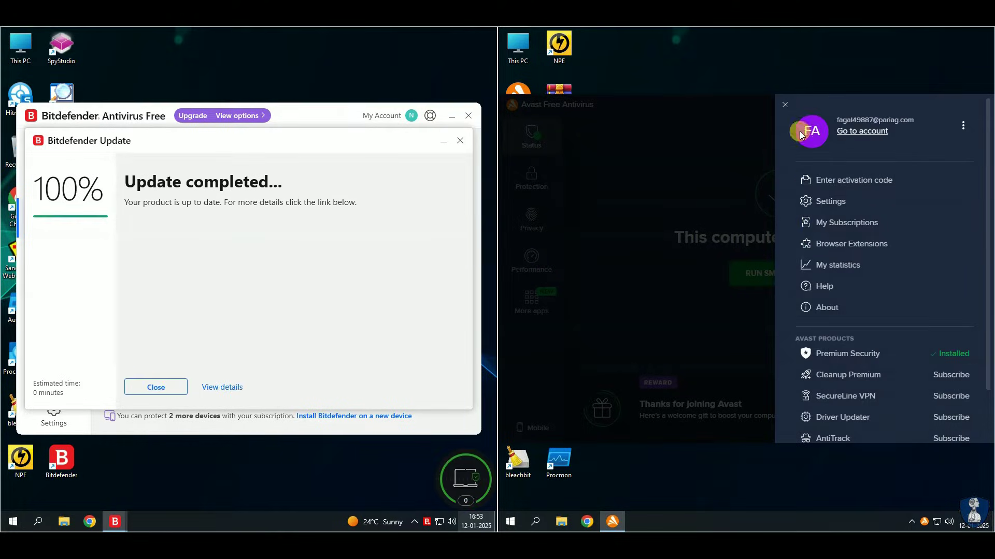
click(785, 105)
click(971, 104)
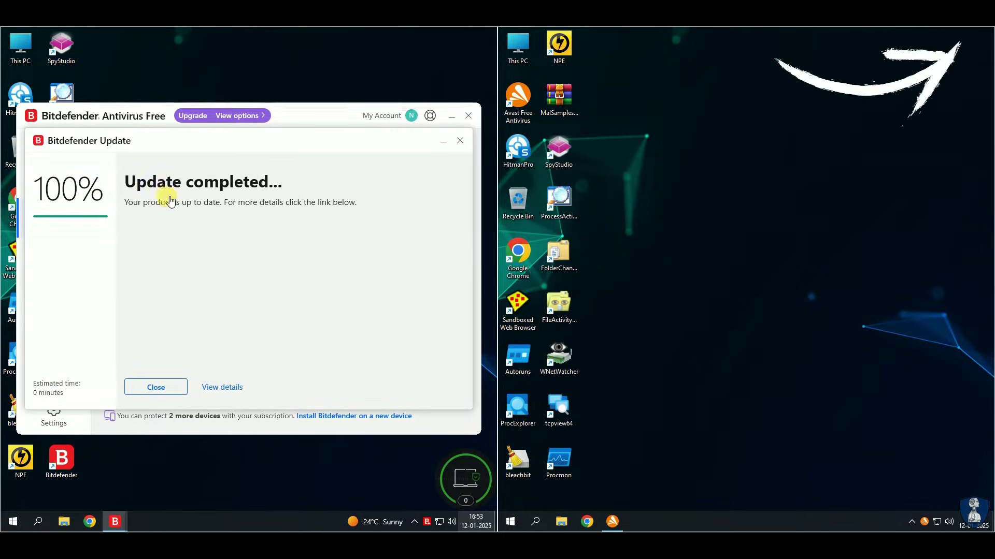
click(156, 387)
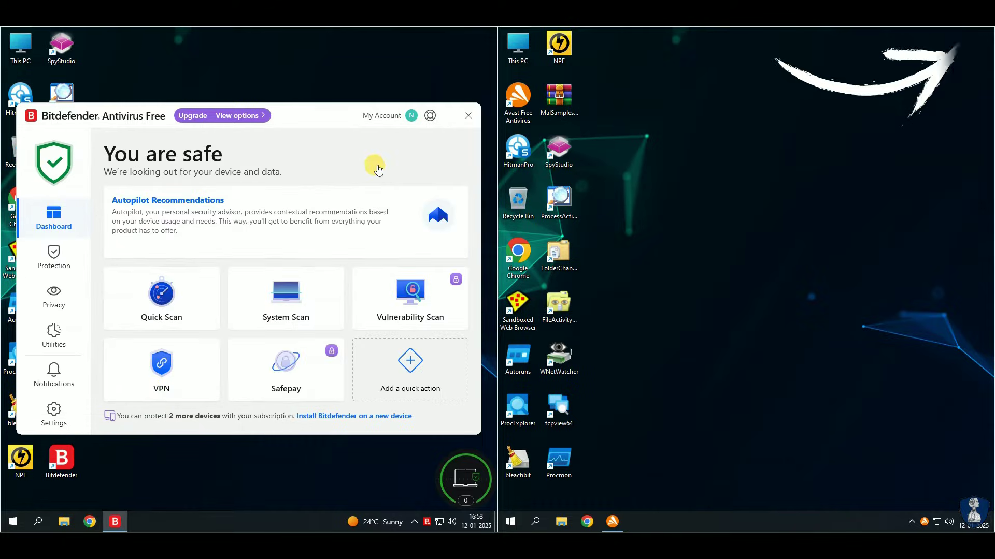
click(468, 115)
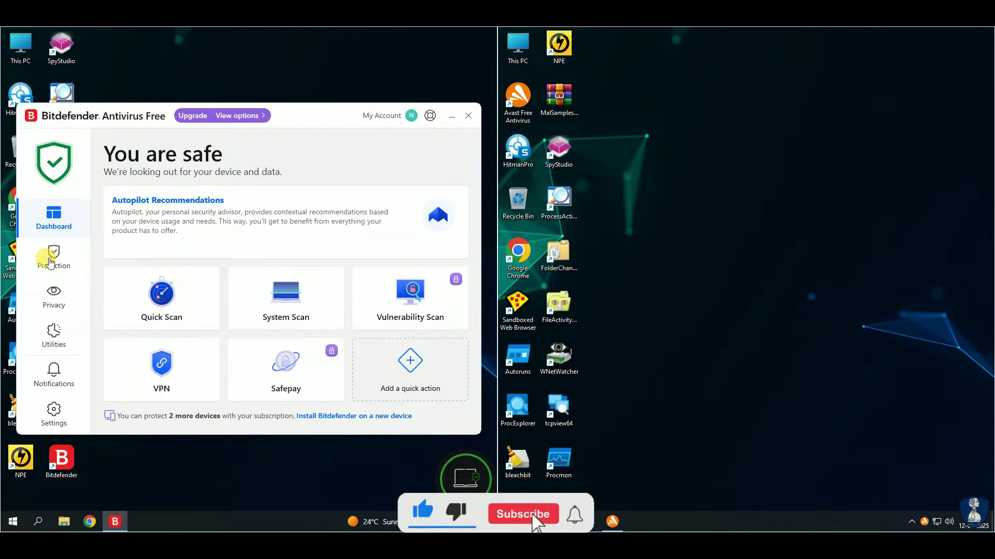
Step: Permanently disable Bitdefender Shield in the advanced antivirus settings and minimize Bitdefender
click(51, 260)
click(147, 280)
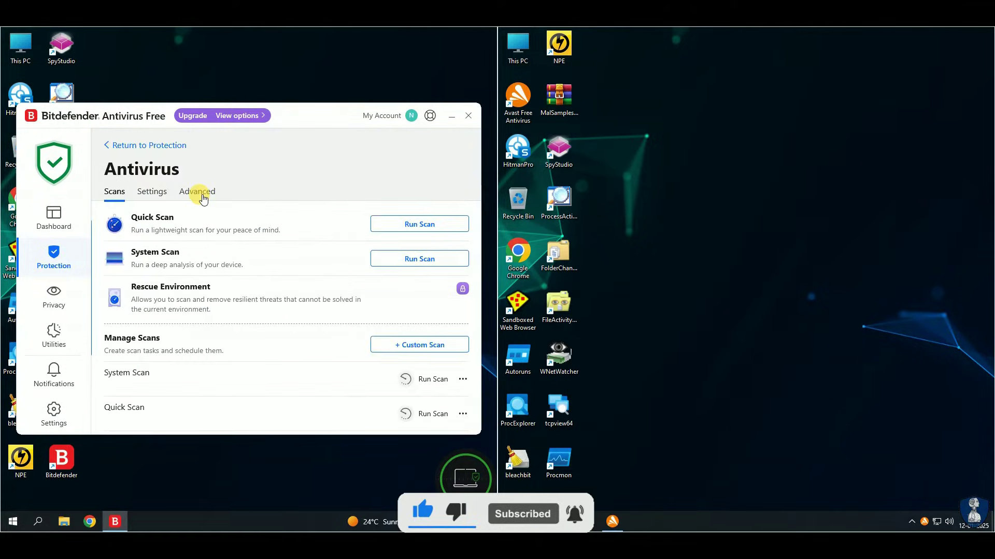
click(202, 196)
click(456, 229)
click(187, 274)
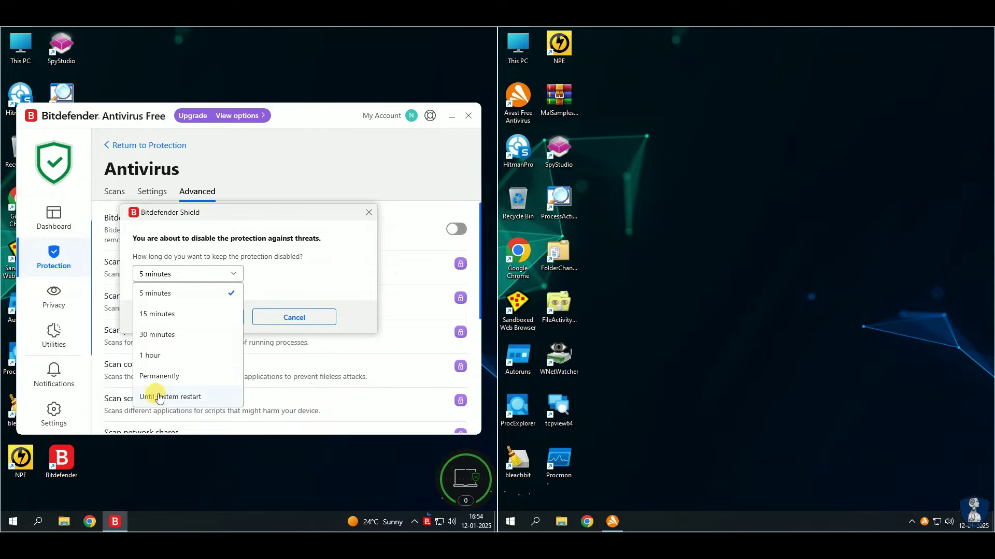
click(159, 376)
click(195, 317)
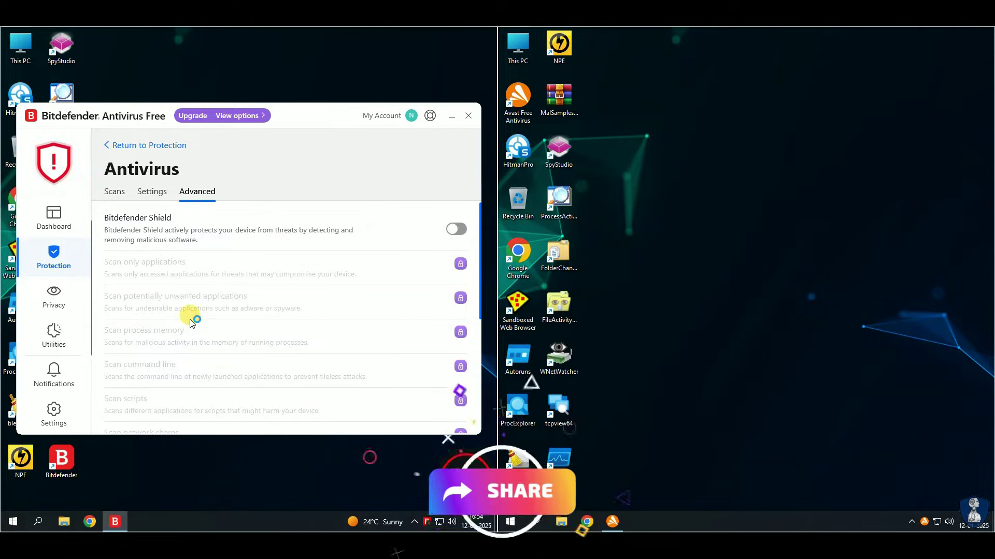
click(449, 118)
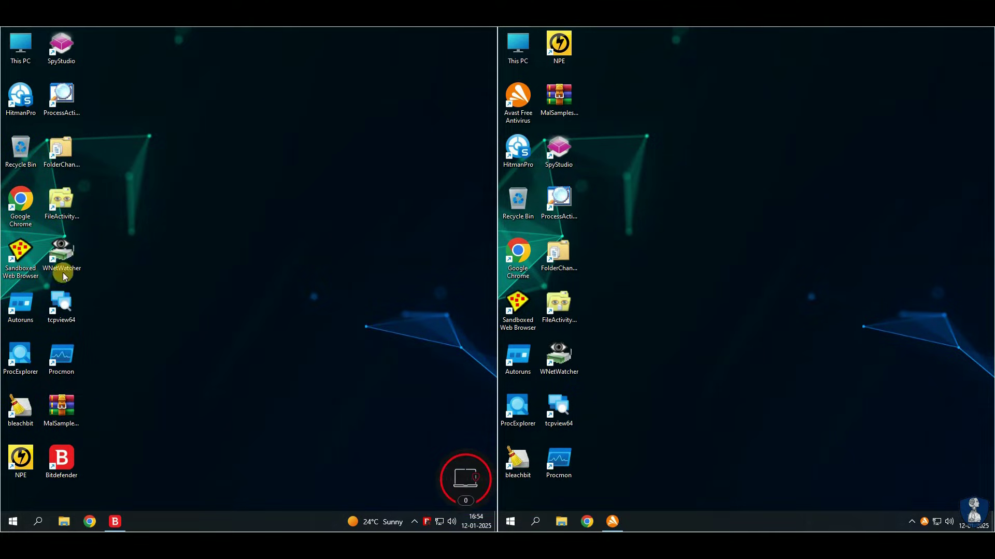
Step: Extract MalSamples.rar onto the Bitdefender machine's desktop, entering the archive password
right_click(64, 417)
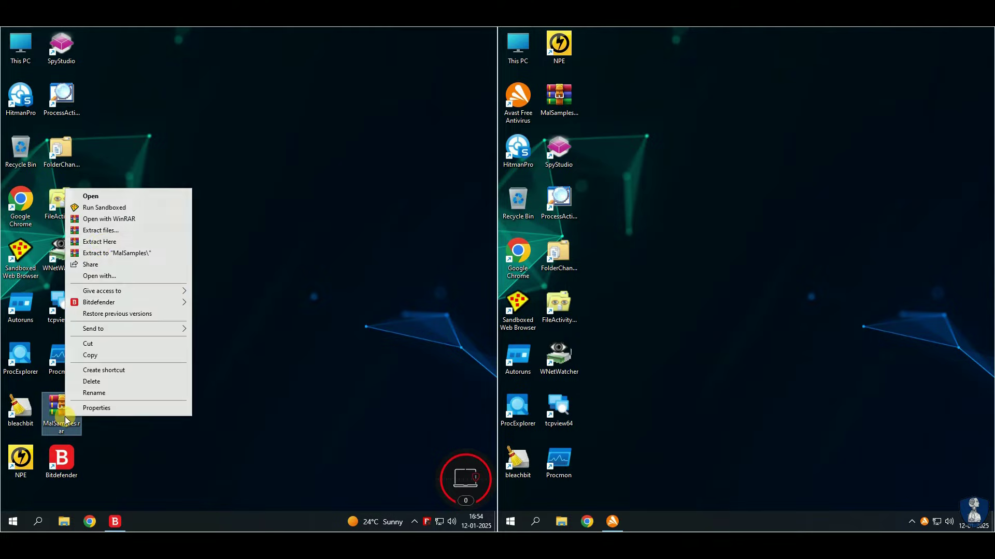
click(105, 243)
text(infected)
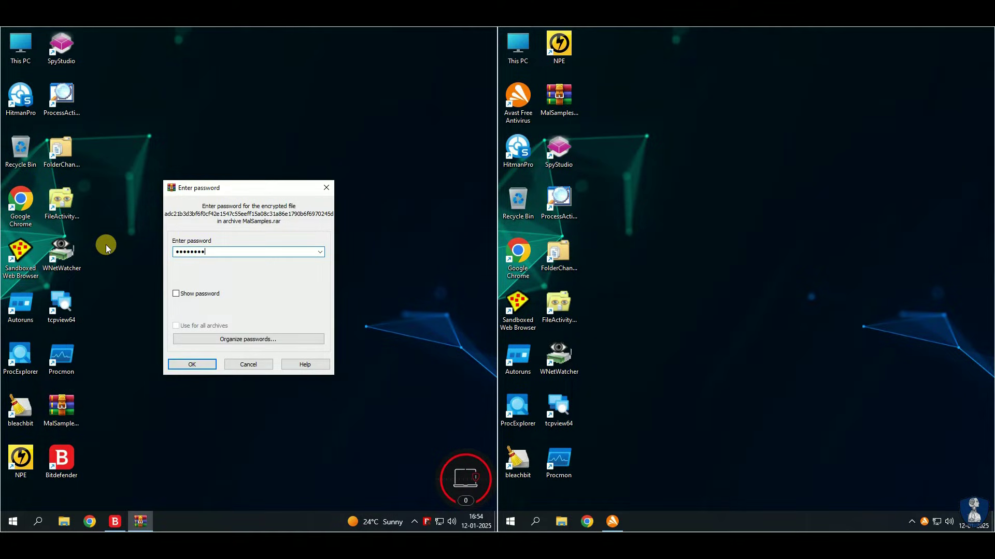
key(Return)
Step: Permanently disable all Avast shields, confirm the stop request and minimize the Avast window
right_click(566, 101)
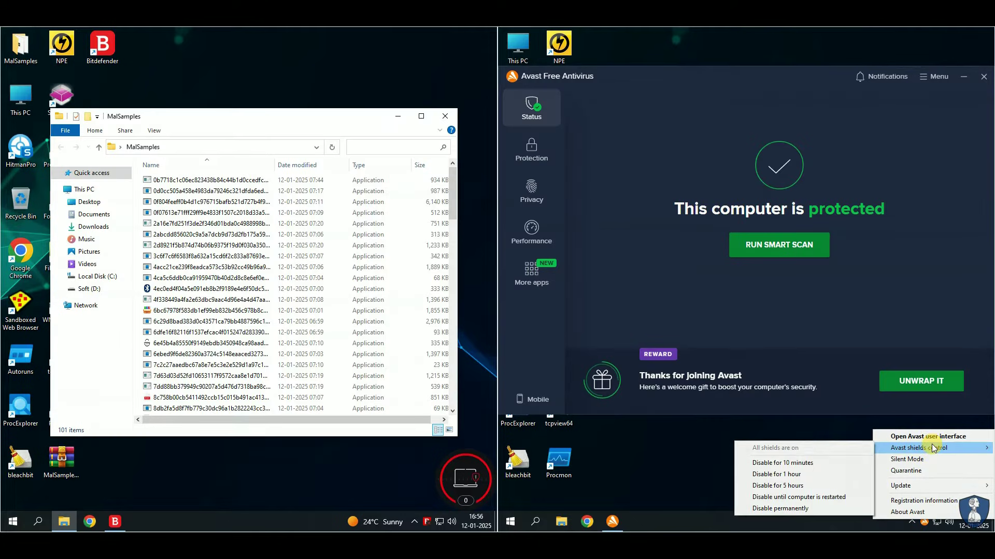
click(772, 487)
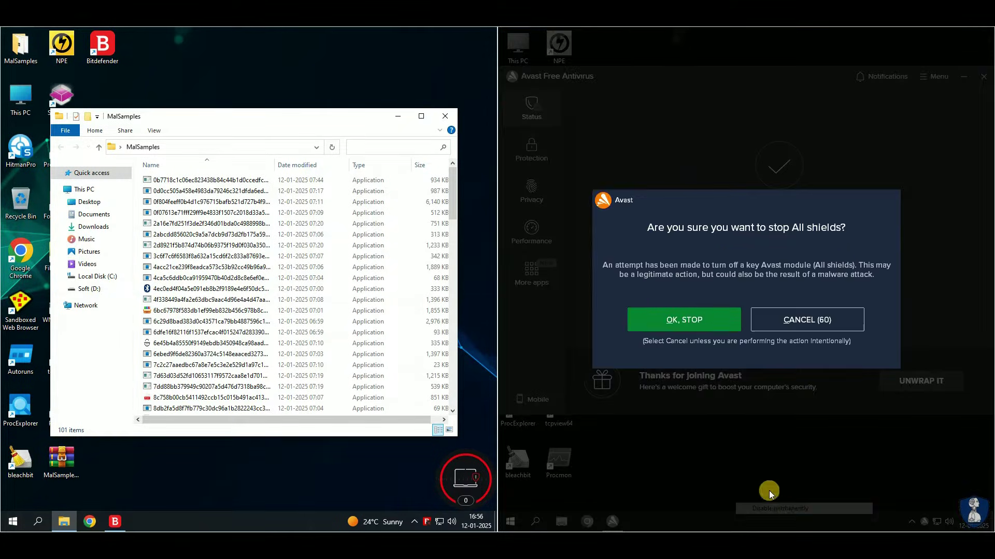
click(700, 325)
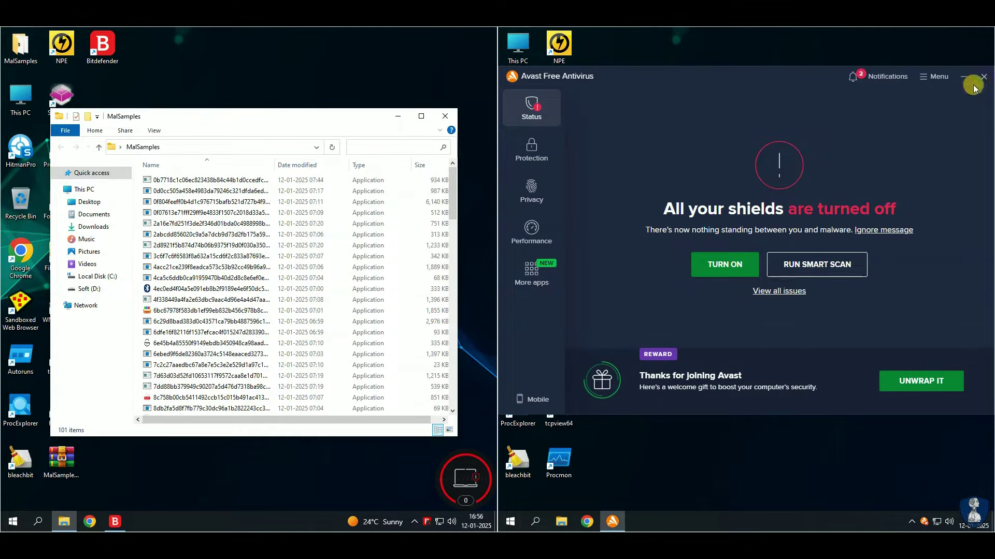
click(967, 77)
Step: Extract MalSamples_12-01-25.rar onto the Avast machine's desktop, entering the archive password
right_click(551, 102)
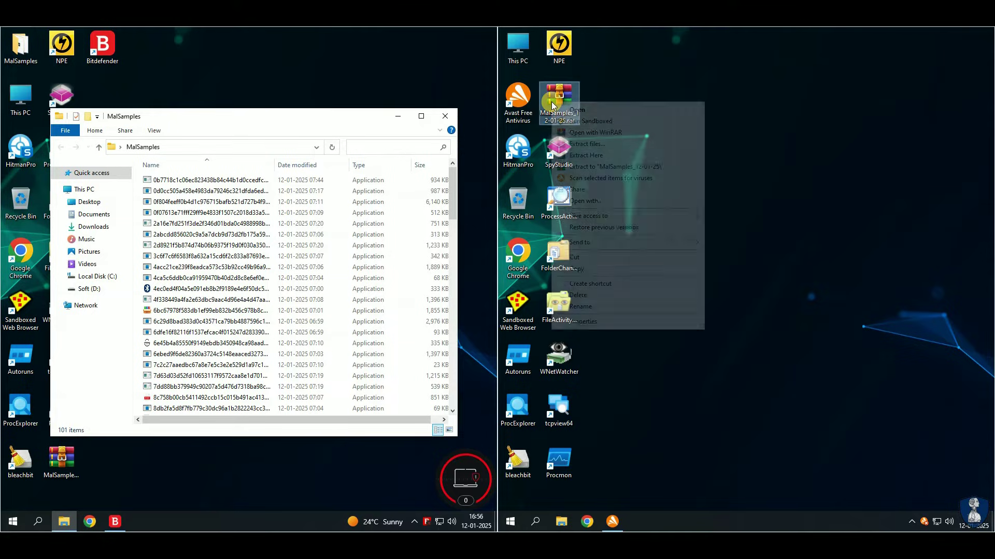
click(623, 155)
text(infected)
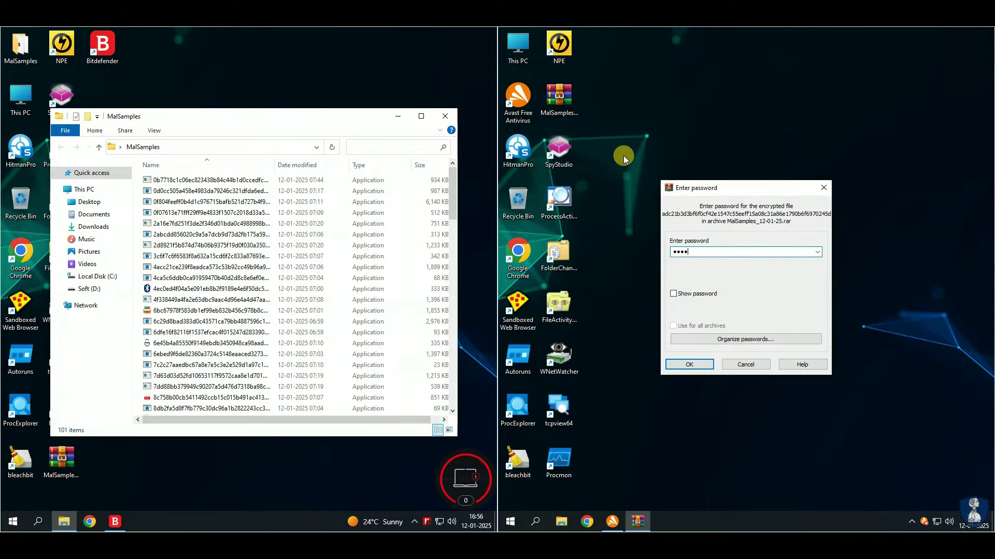
key(Return)
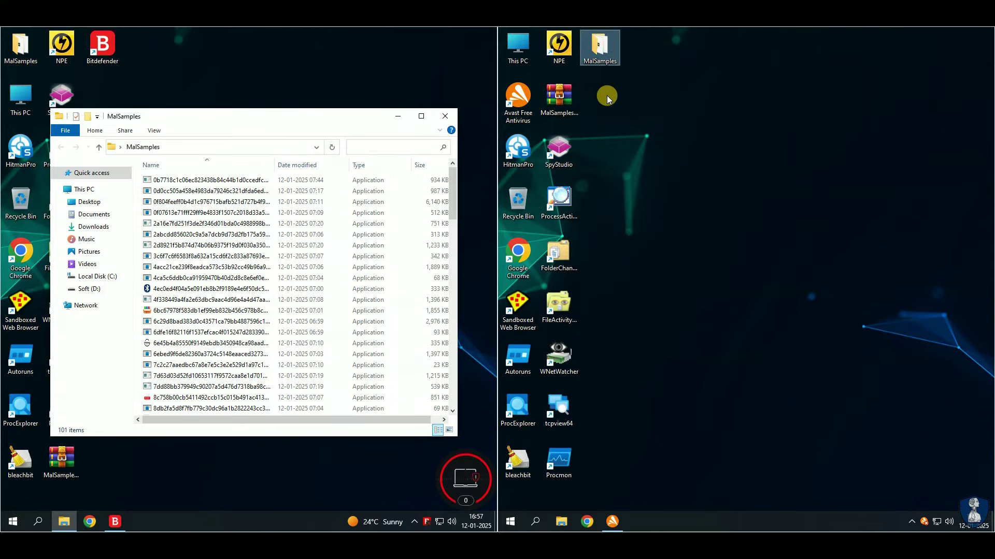
Step: Examine the extracted malware samples in the MalSamples folder on both machines and minimize both folder windows
double_click(603, 46)
double_click(773, 165)
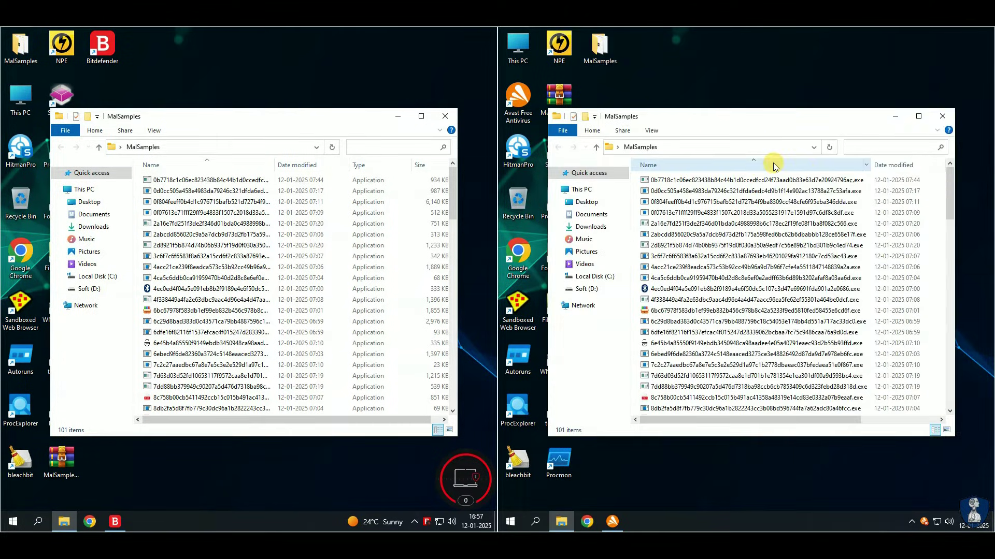
scroll(766, 289, down, 20)
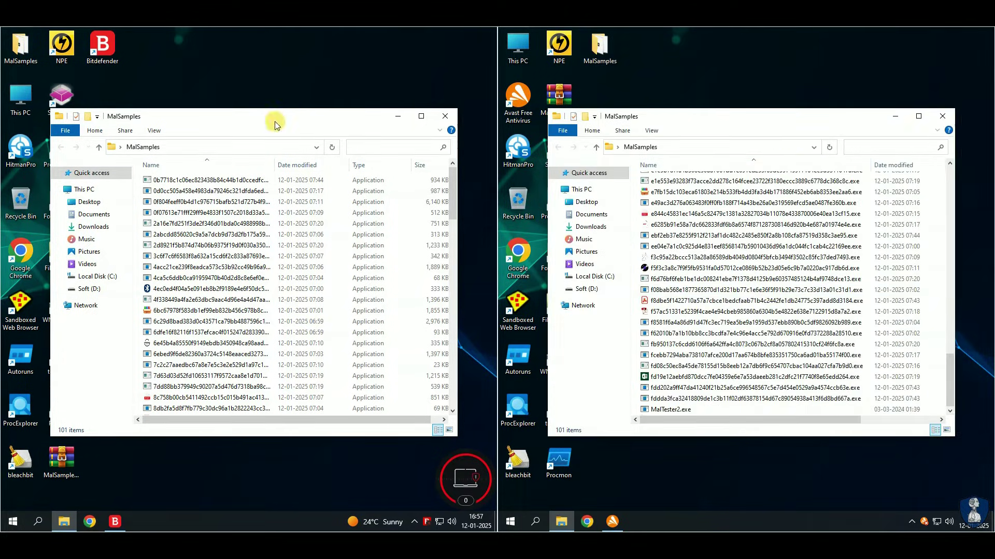
scroll(262, 262, down, 20)
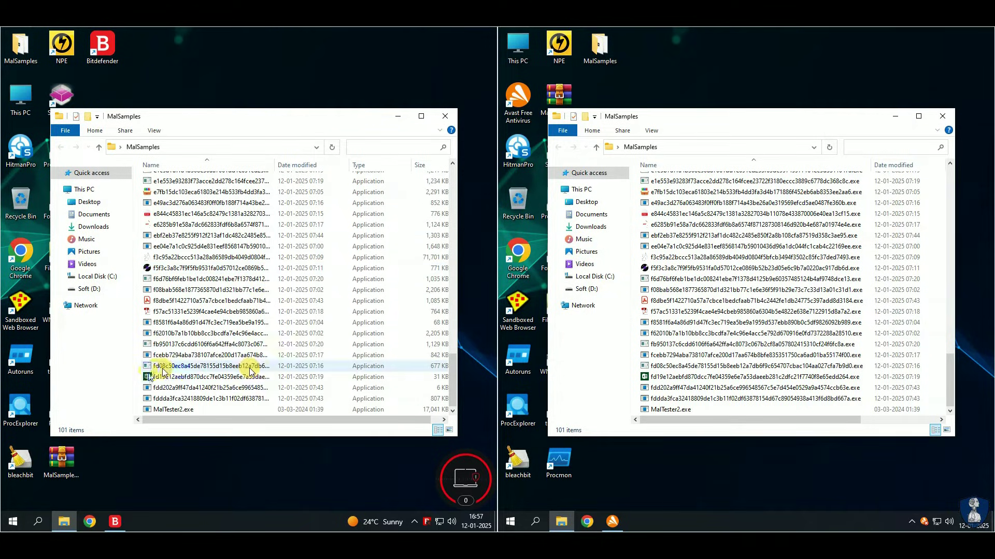
click(393, 118)
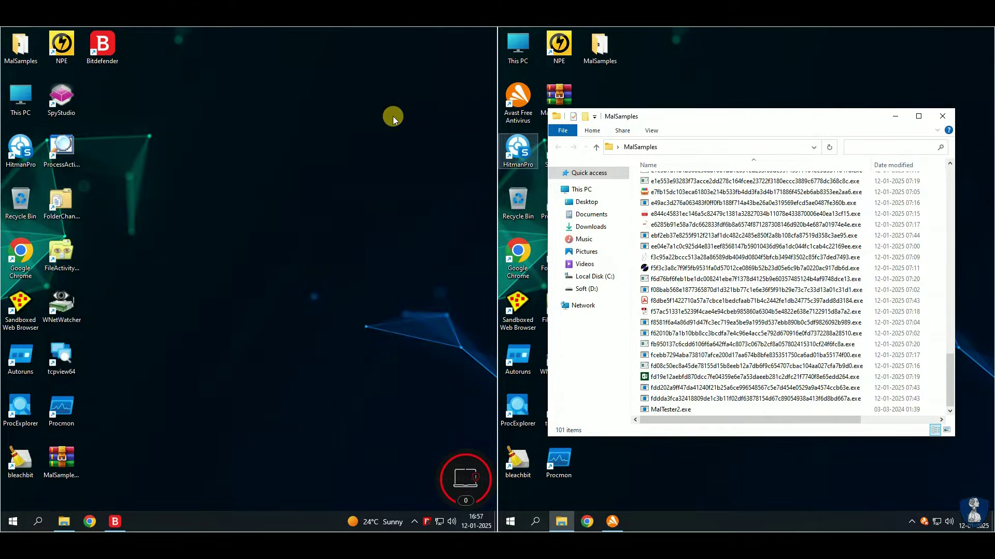
click(896, 116)
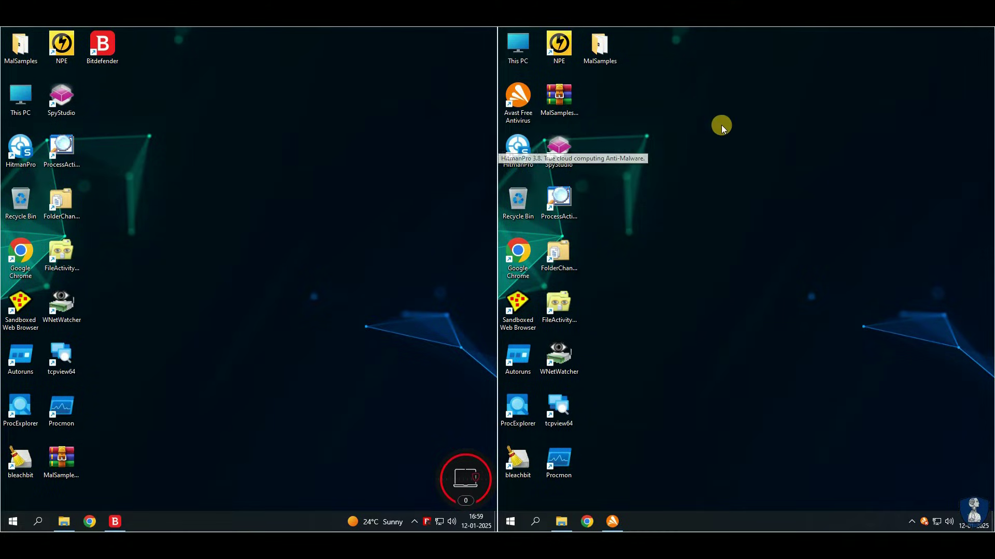
right_click(721, 125)
click(741, 157)
right_click(167, 116)
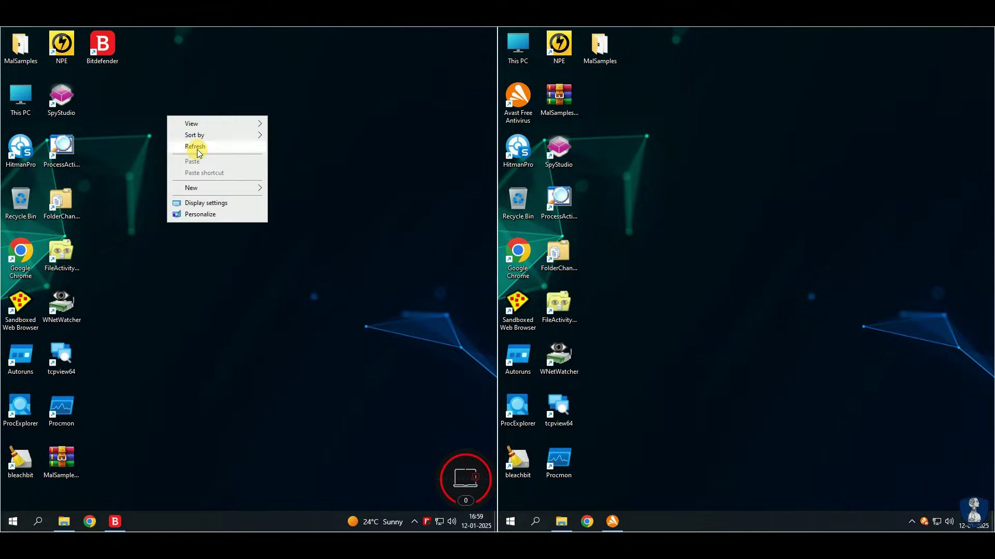
click(187, 148)
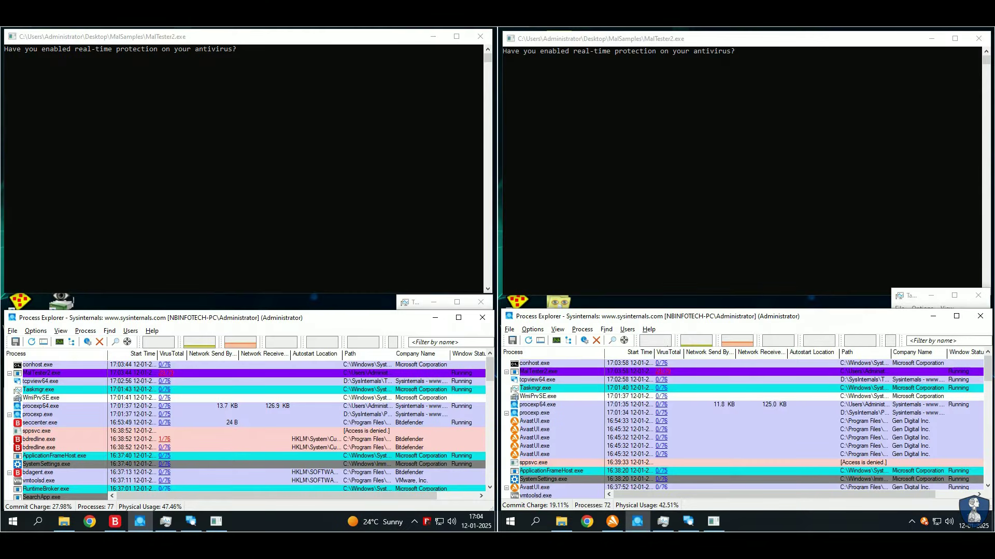
Step: Examine the waiting MalTester2.exe consoles and review the process lists with VirusTotal results in Process Explorer on both machines
click(293, 40)
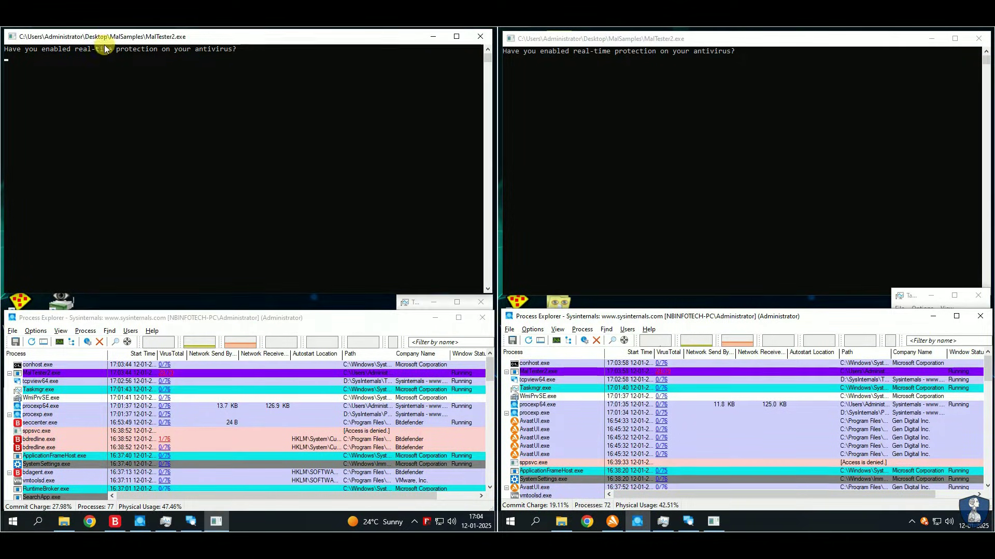
click(520, 65)
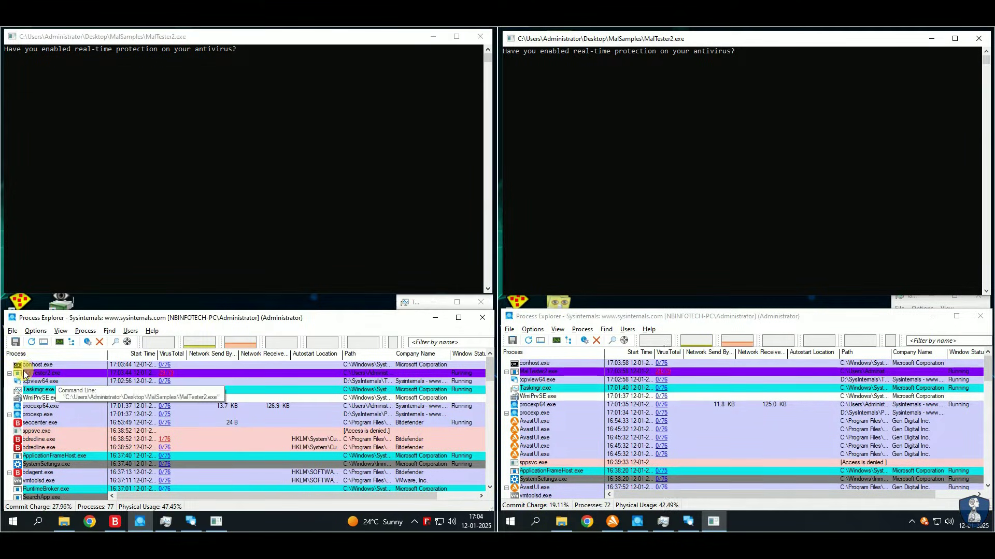
click(42, 440)
scroll(213, 422, down, 15)
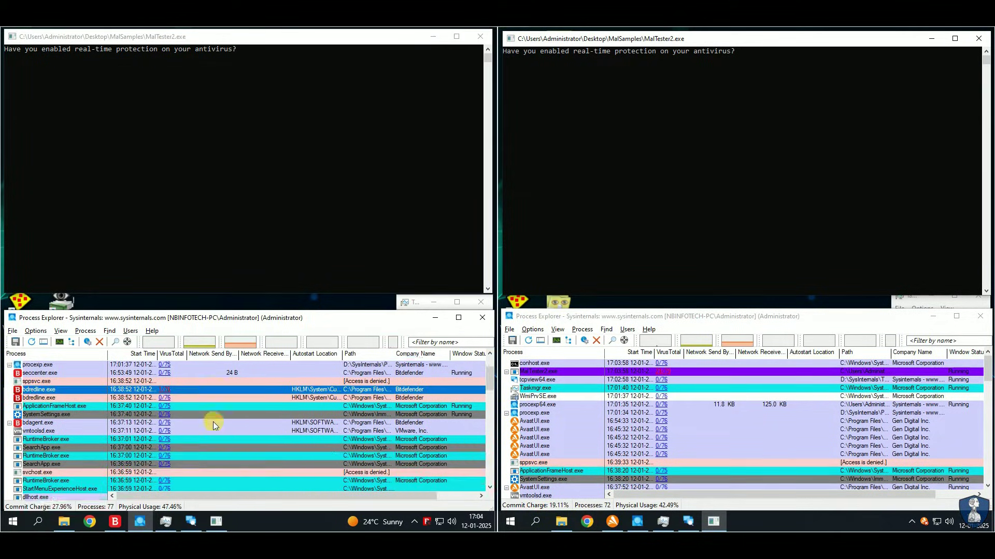
scroll(213, 422, up, 15)
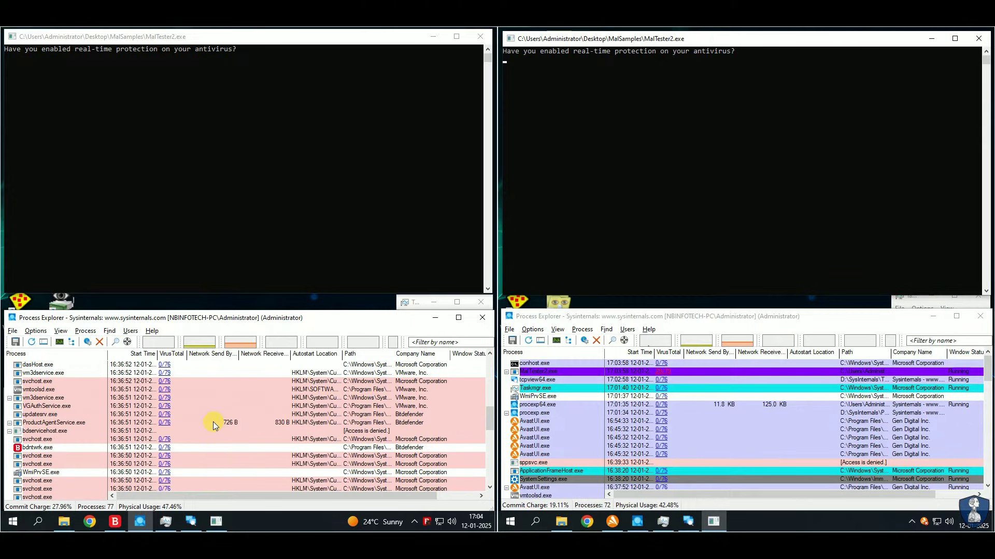
click(713, 316)
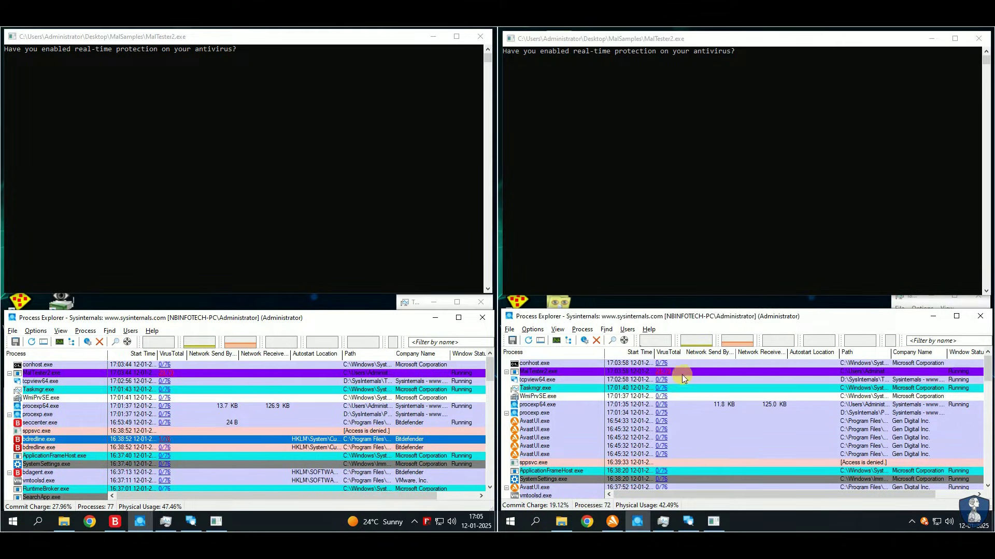
scroll(681, 375, down, 8)
scroll(682, 374, up, 8)
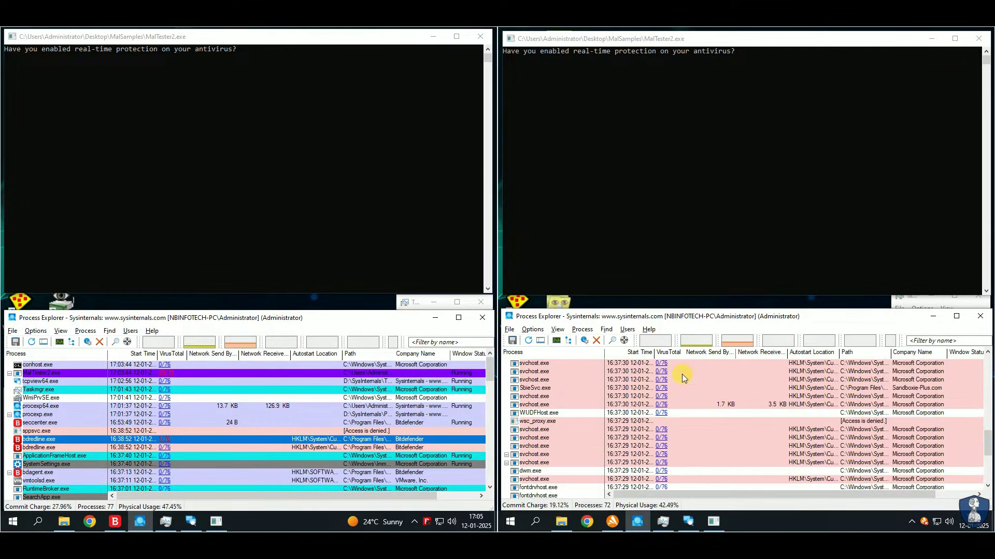
Step: Turn the Avast shields and Bitdefender's protection back on, and close both antivirus windows
click(607, 523)
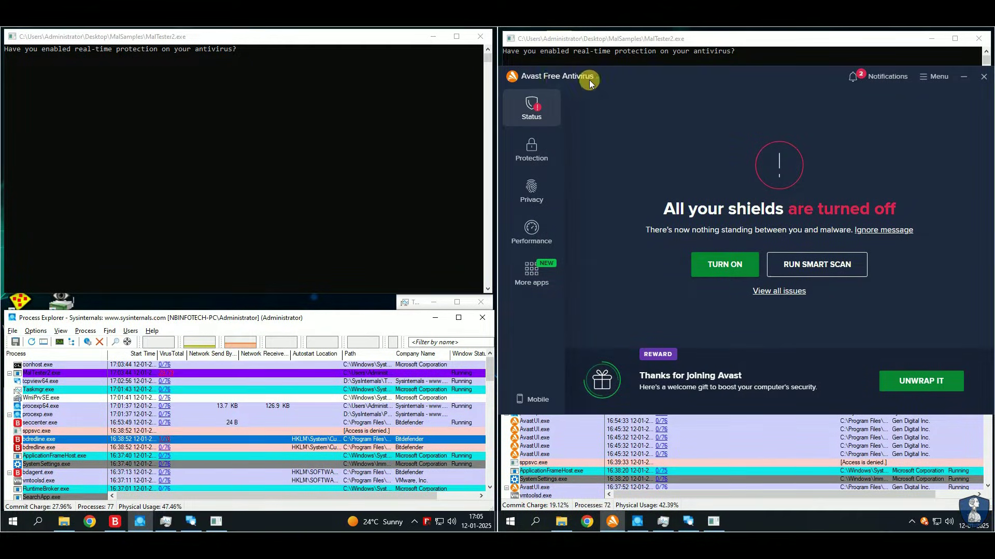
click(725, 265)
mouse_move(116, 520)
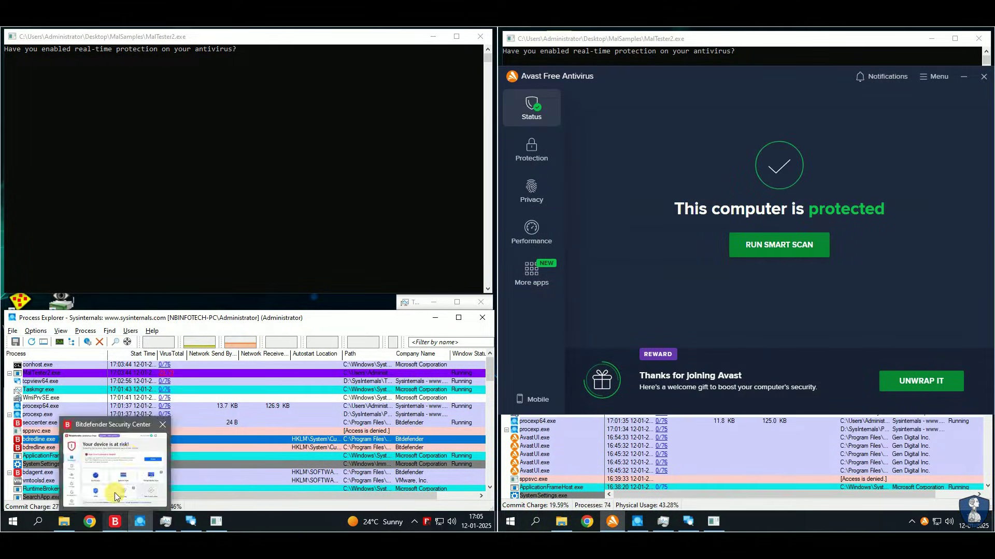
click(114, 493)
click(414, 222)
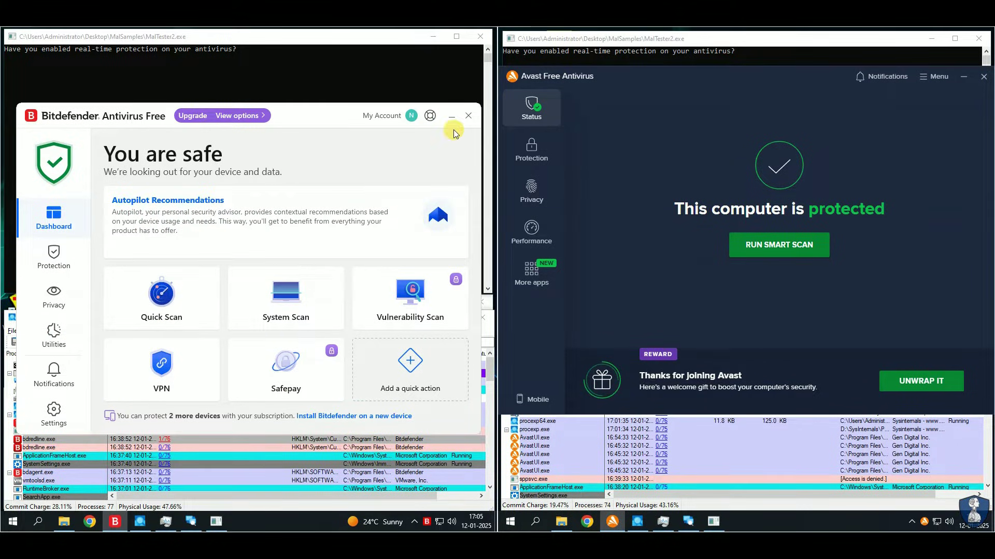
click(469, 116)
click(983, 76)
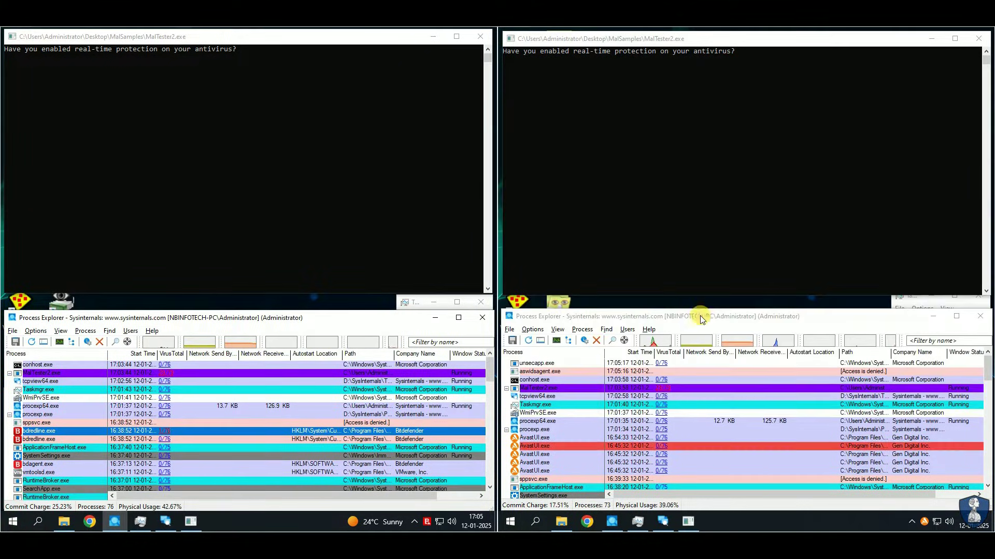
Step: Review Task Manager performance, TCPView connections and the Pictures folder on both machines before testing, and bring Process Explorer back to the front
click(638, 521)
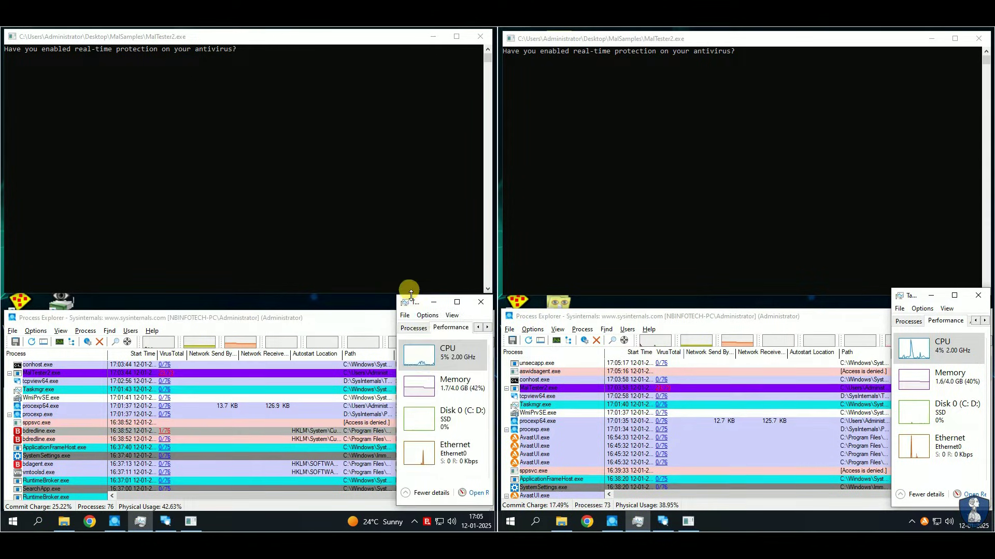
click(665, 521)
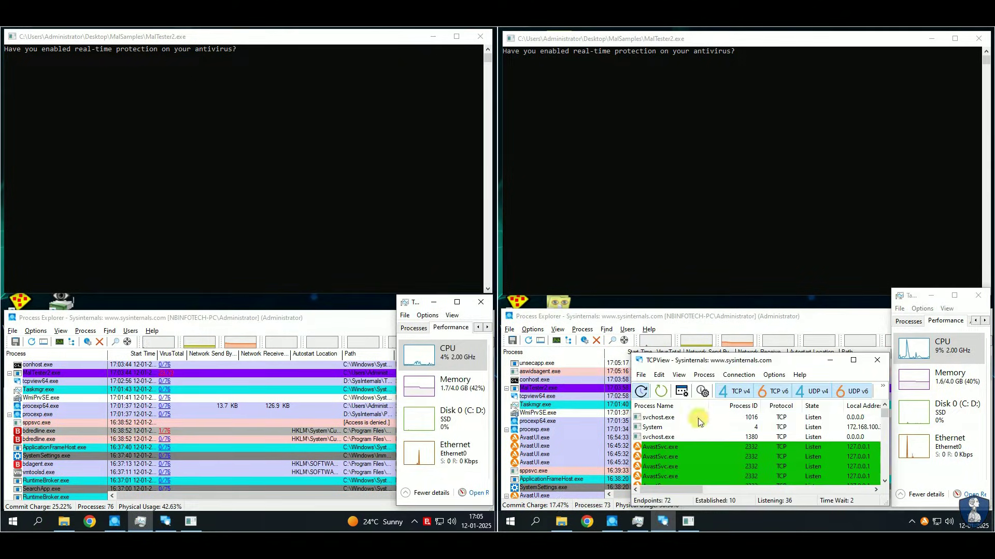
click(163, 521)
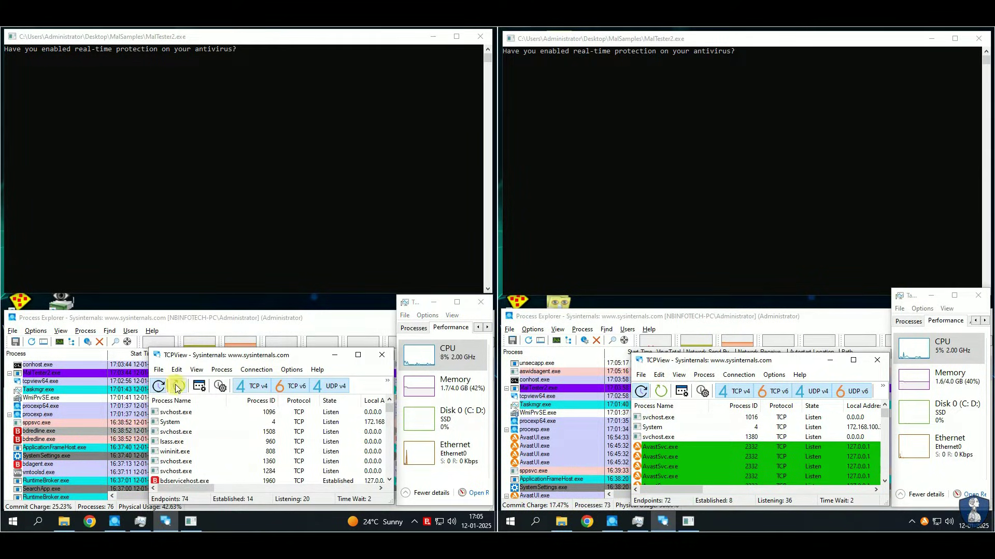
click(61, 521)
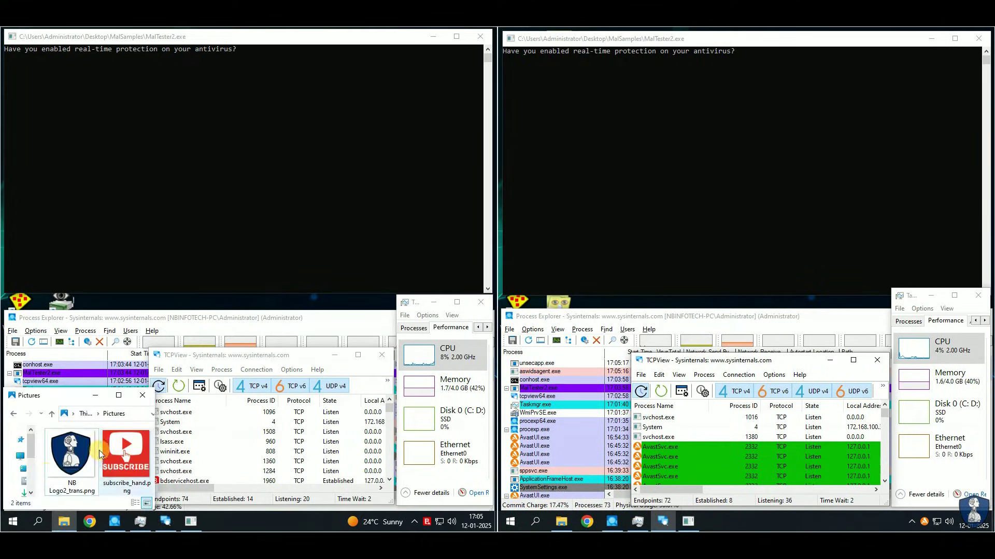
click(561, 521)
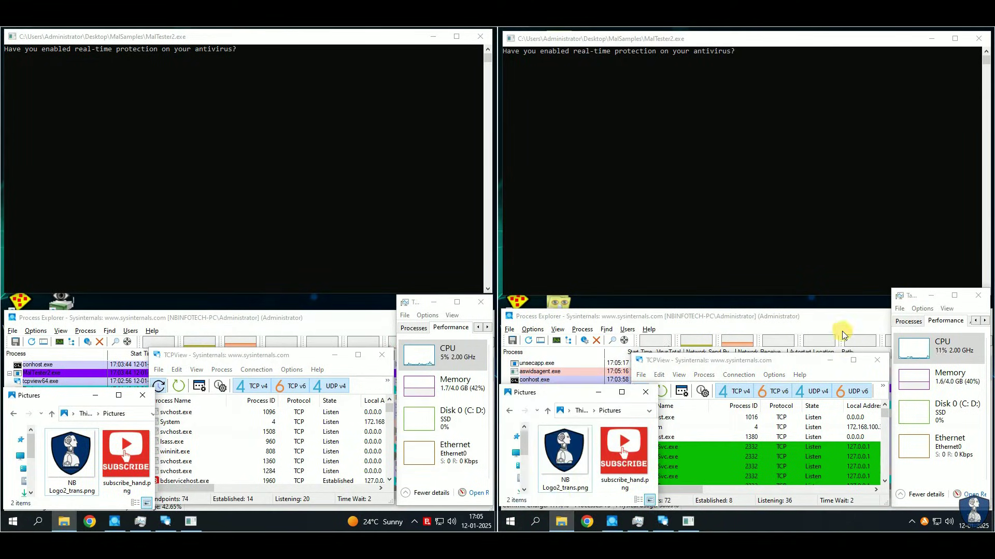
click(833, 321)
click(318, 320)
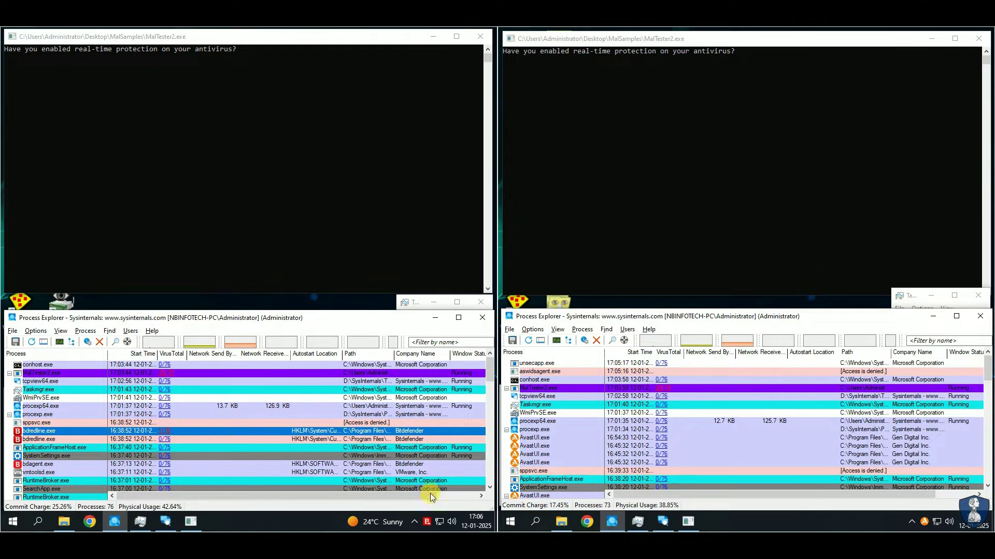
Step: Check Avast's protection status and start MalTester2.exe on both machines by answering y to the real-time protection question
click(925, 521)
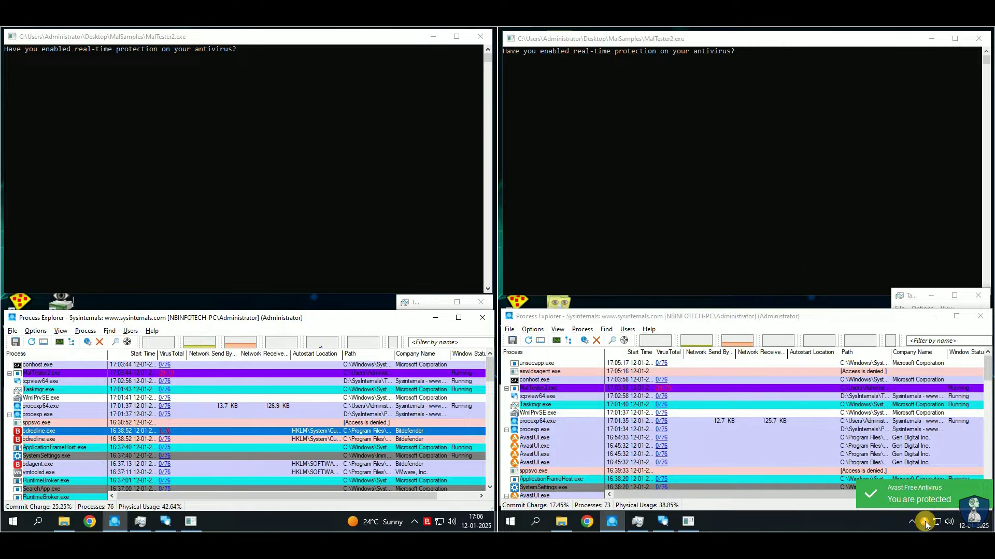
click(265, 37)
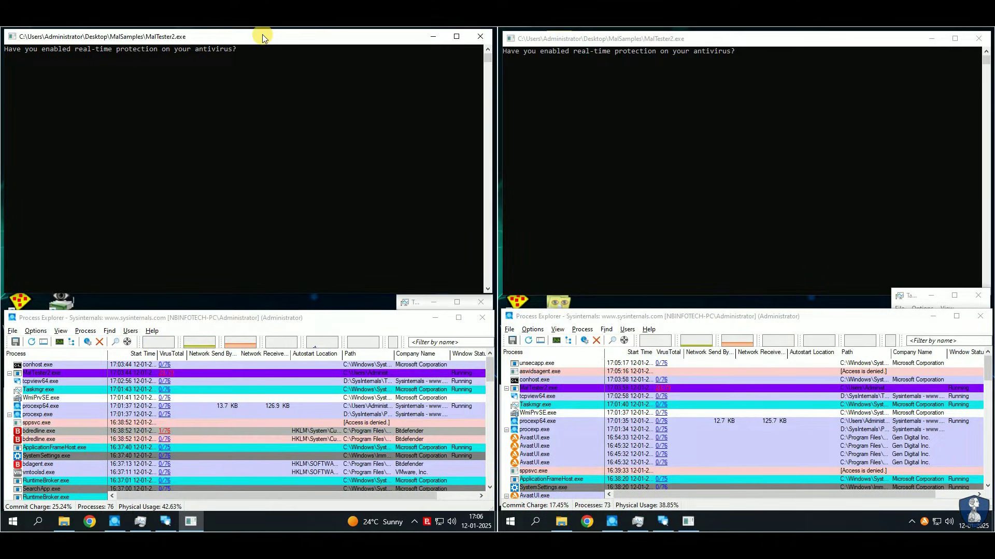
click(782, 44)
text(y)
key(Return)
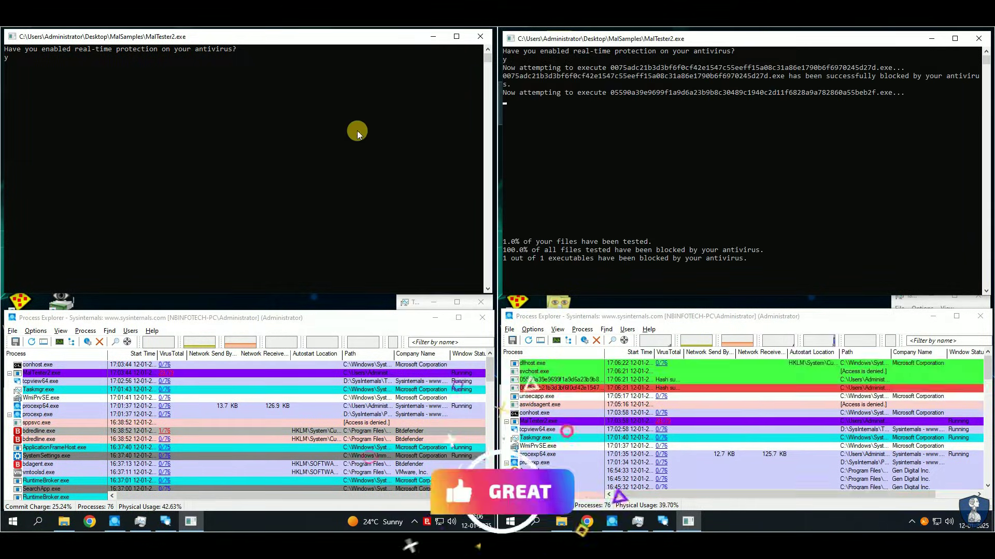
key(Return)
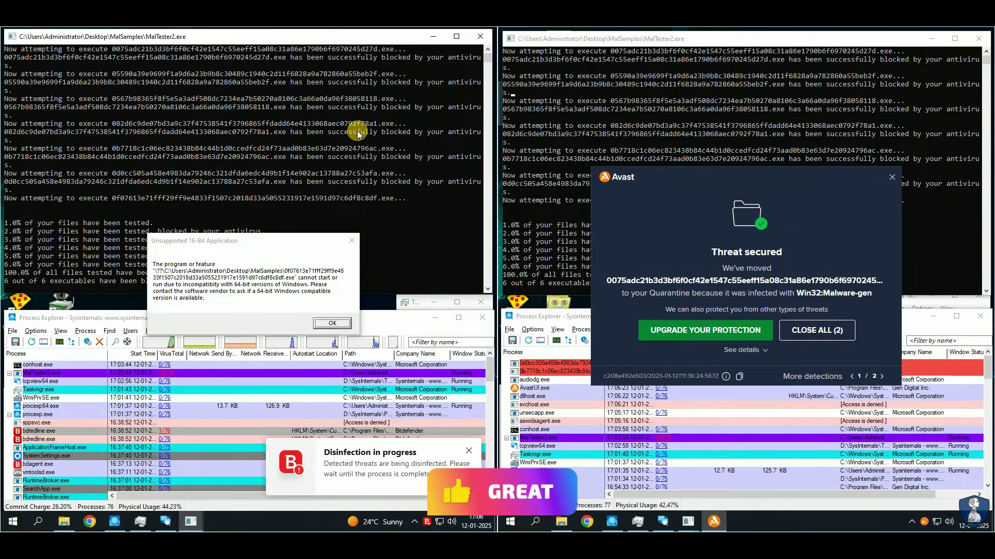
Step: Dismiss the unsupported 16-bit application errors on both machines, and review and close the .NET Desktop Runtime prompt on the Bitdefender machine
click(331, 324)
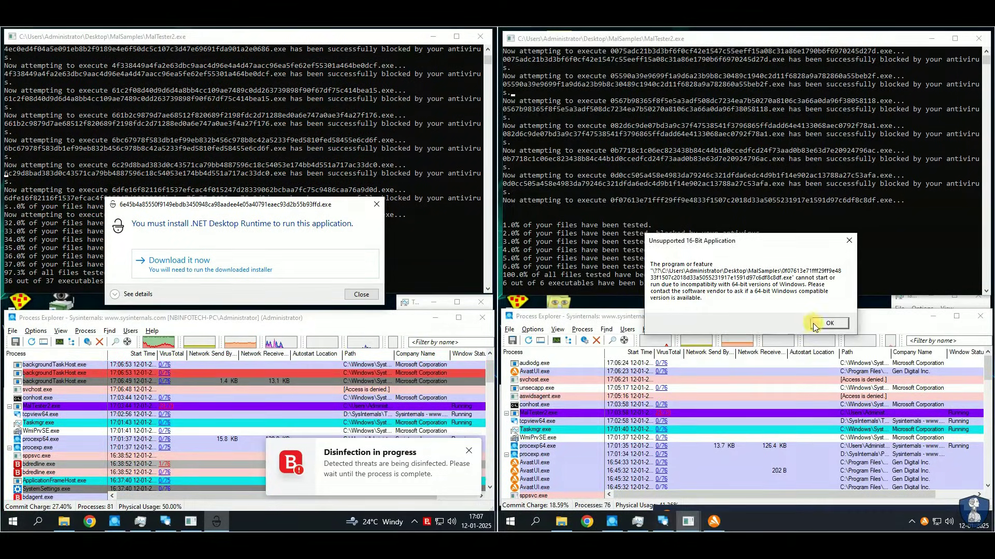
click(830, 322)
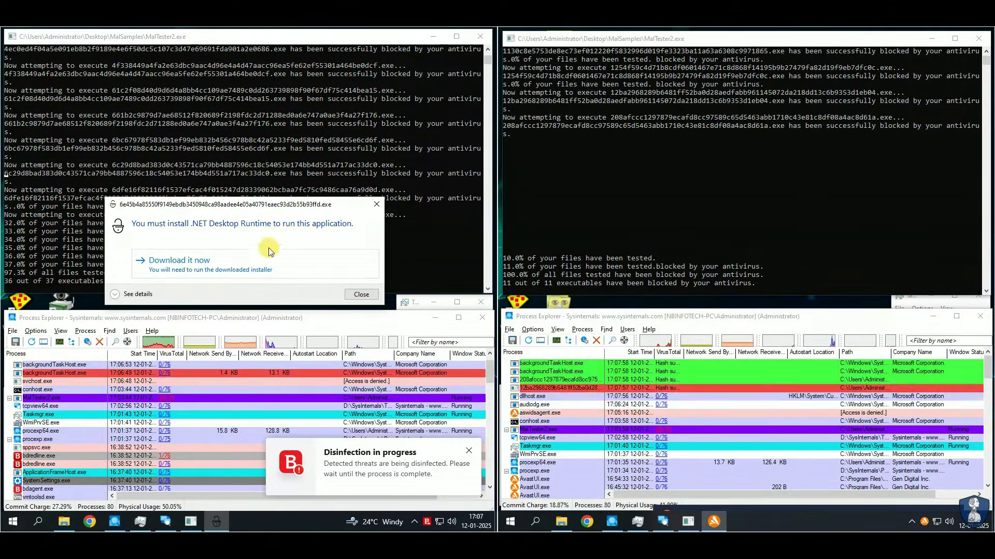
click(155, 294)
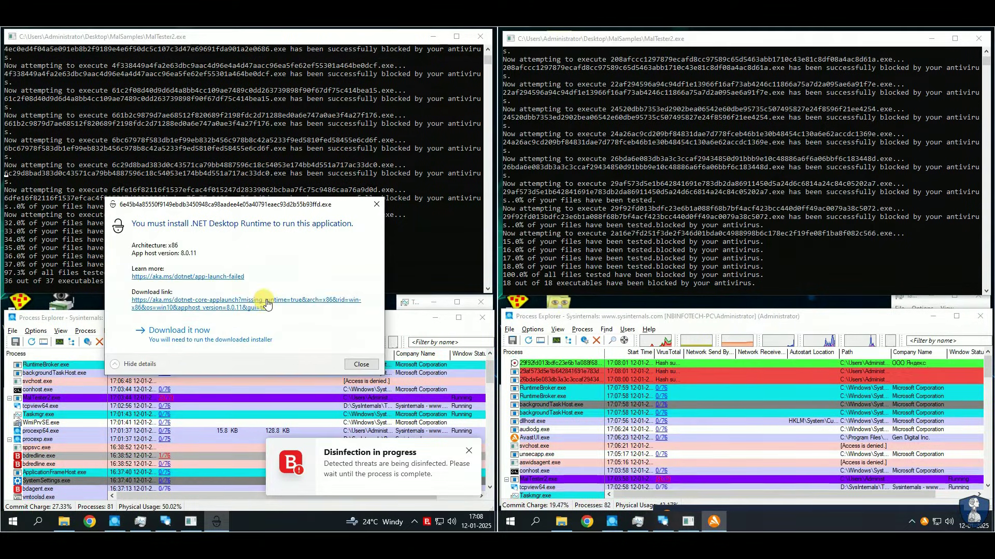
click(361, 366)
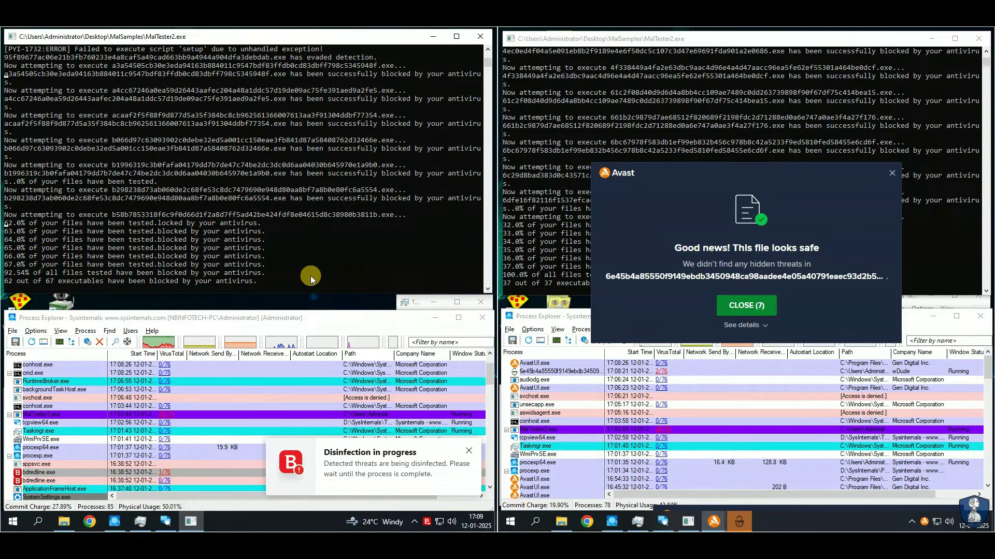
Step: Close the Avast scan result pop-ups and the .NET Desktop Runtime prompt on the Avast machine so the test continues
click(746, 313)
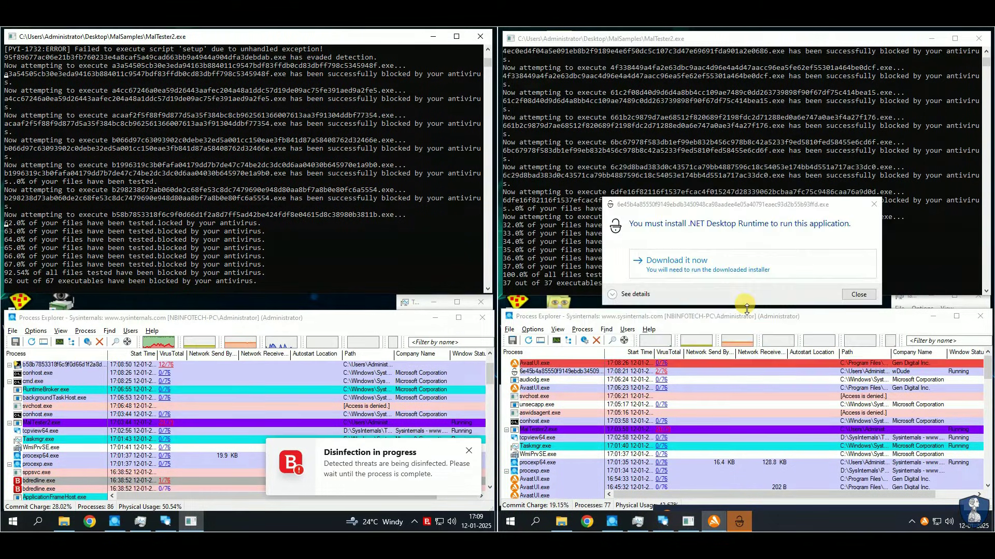
click(842, 365)
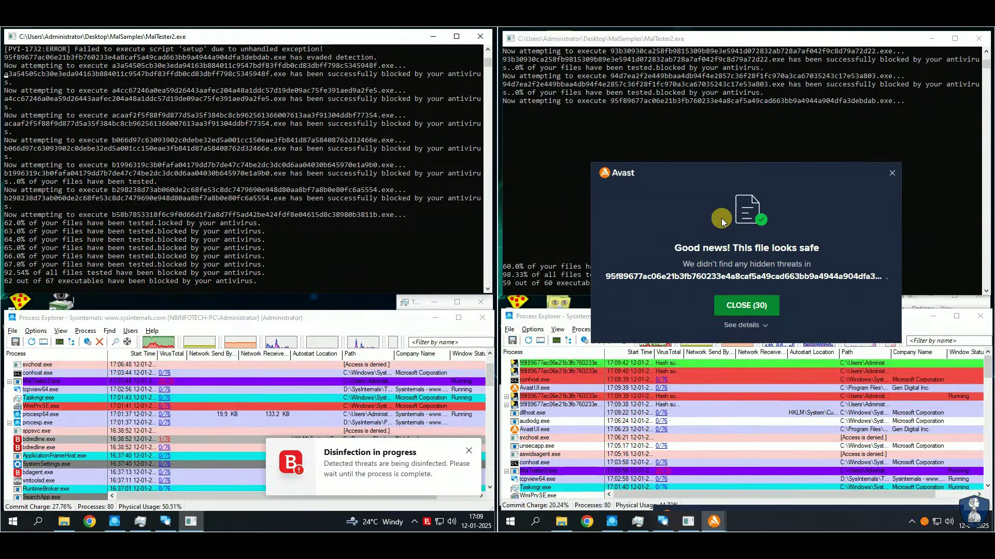
click(733, 300)
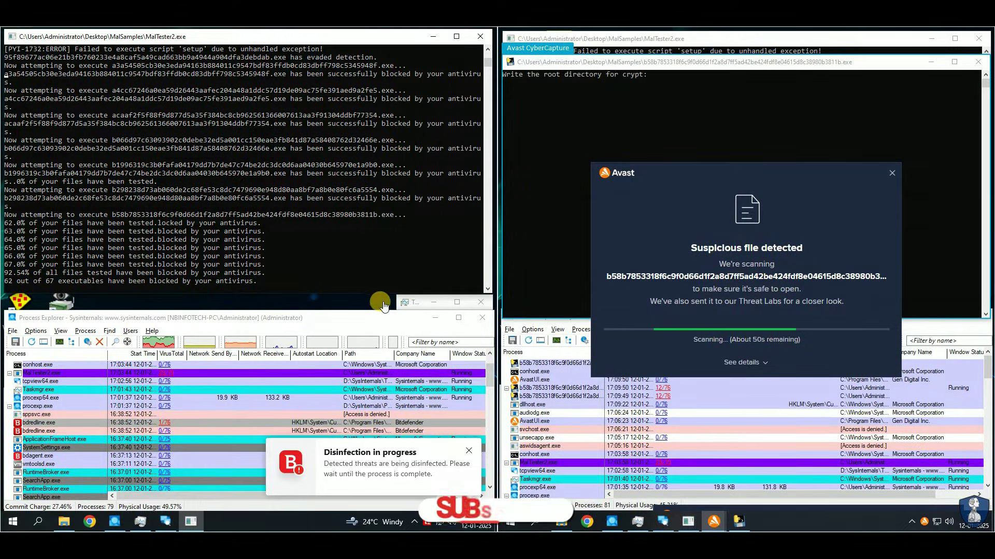
Step: Compare CPU and memory usage in Task Manager on both machines during the test, closing Avast's scan result for the b58b7853318f6c9f0d66 sample
click(400, 301)
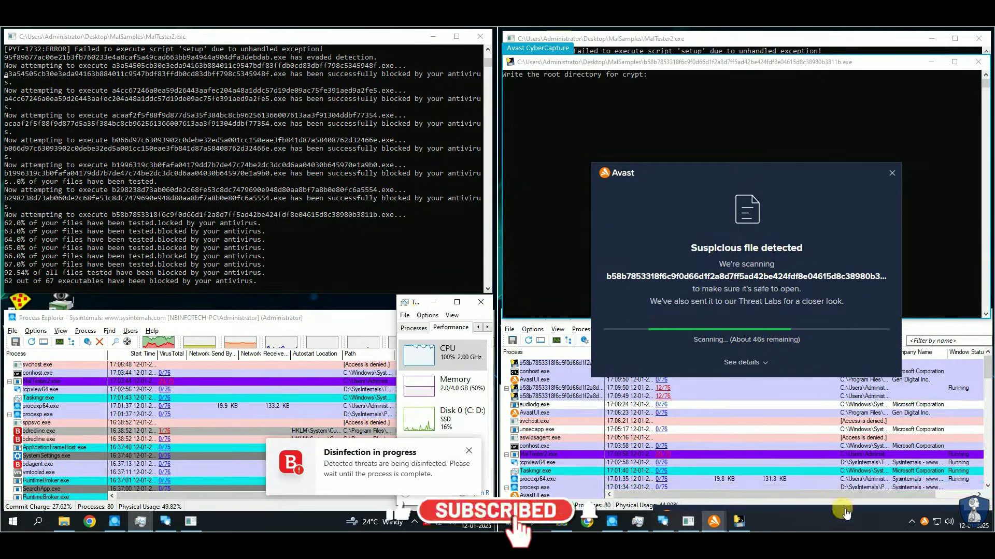
click(638, 521)
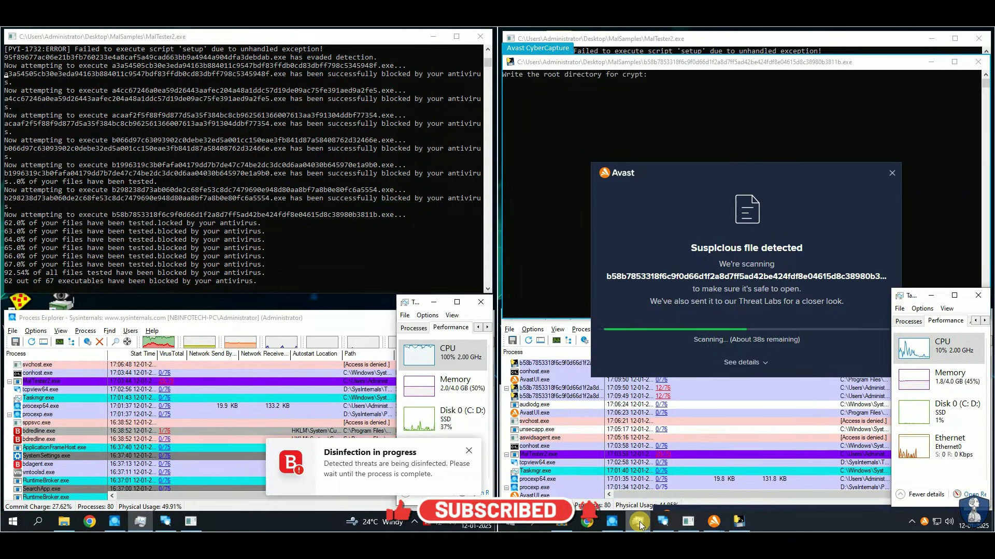
click(778, 424)
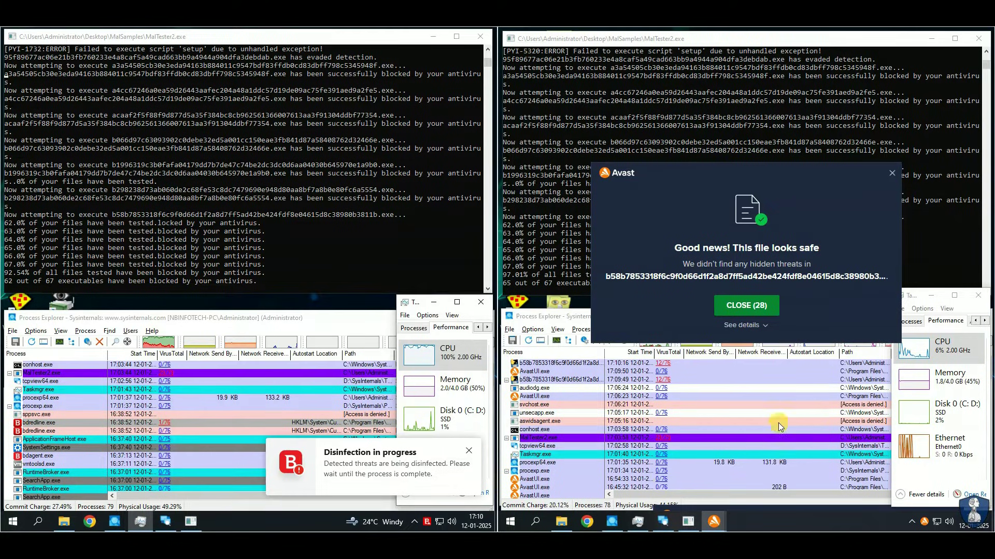
click(732, 306)
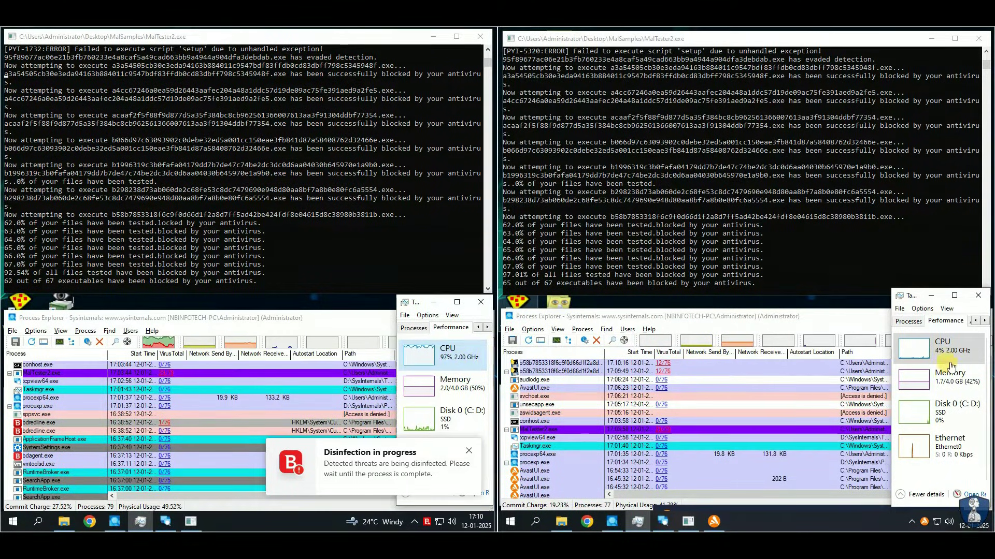
click(928, 384)
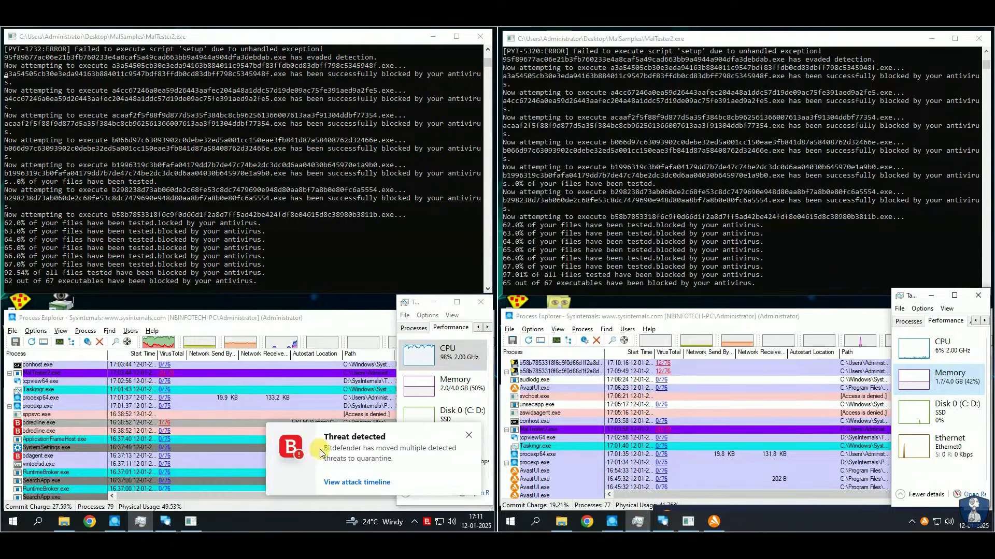
Step: Dismiss Bitdefender's threat notifications and select the running b58b7853318f6c9f0d66 sample process in Process Explorer on the Bitdefender machine
click(469, 435)
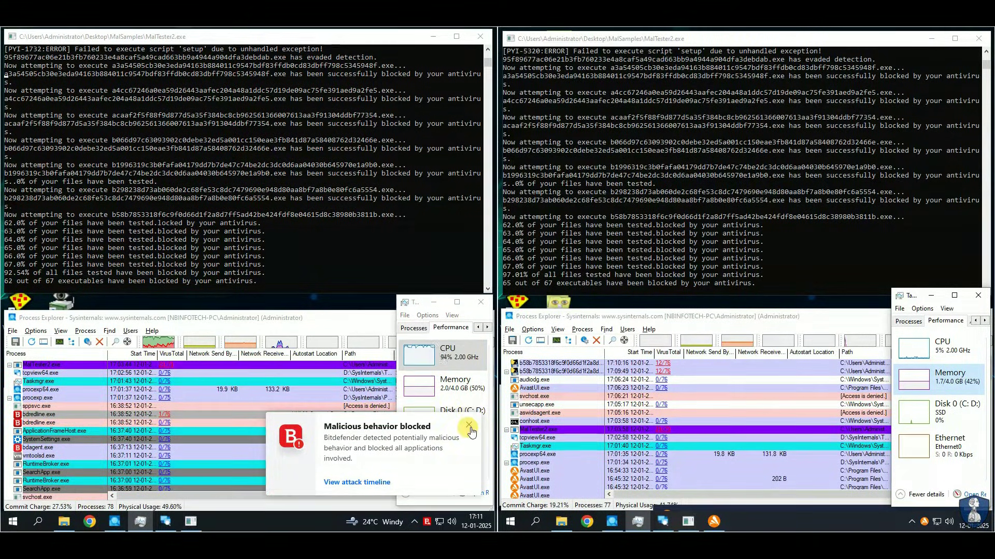
click(469, 425)
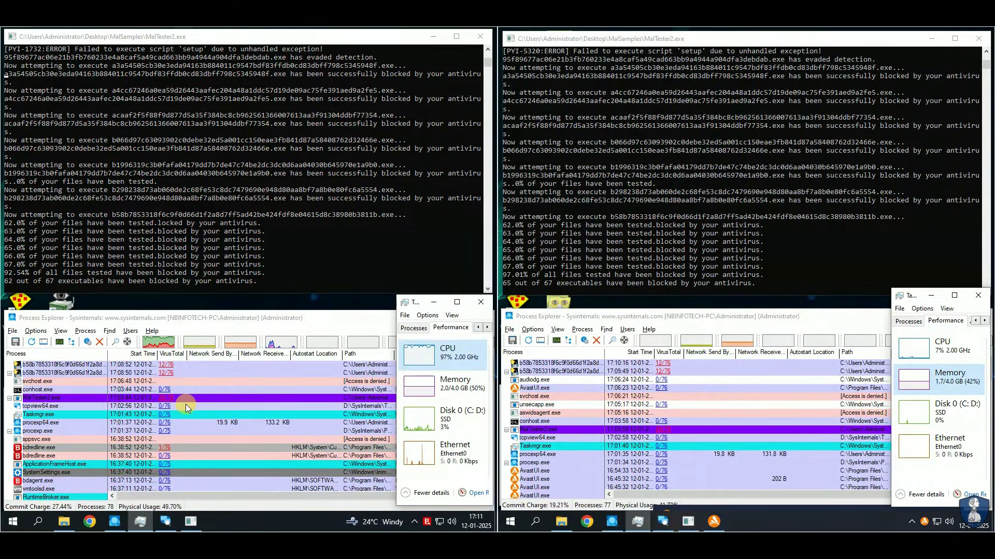
click(52, 374)
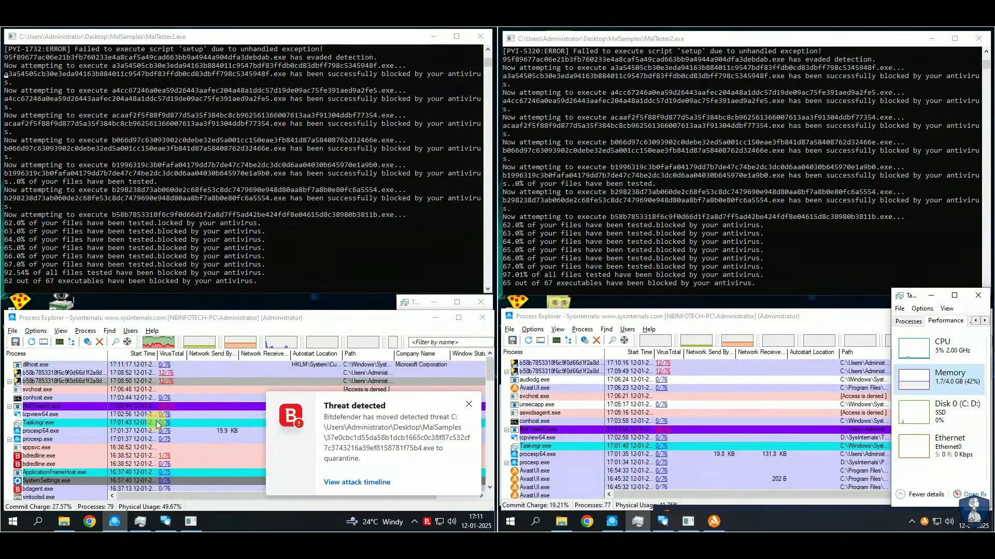
Step: Select the running b58b7853318f6c9f0d66 sample process on the Avast machine and check the files in the Pictures folder on both machines
click(568, 372)
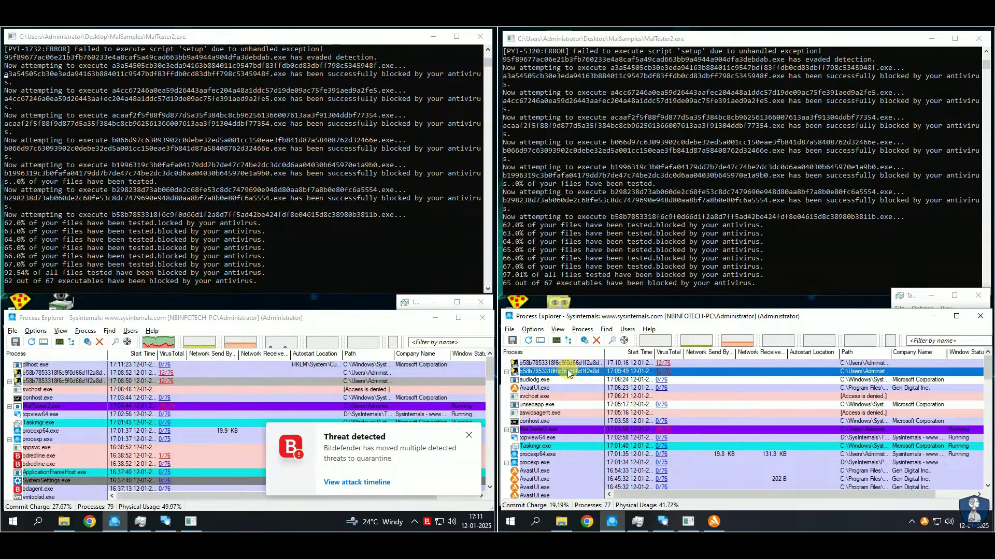
click(63, 521)
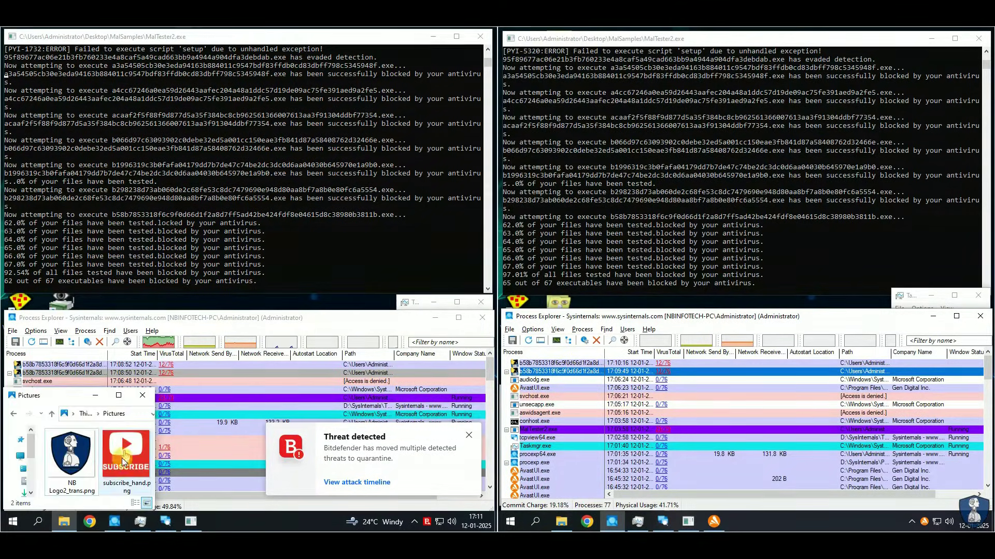
click(562, 525)
Step: Bring up Task Manager and TCPView on both machines to compare load and connections, and minimize the Pictures windows
click(640, 524)
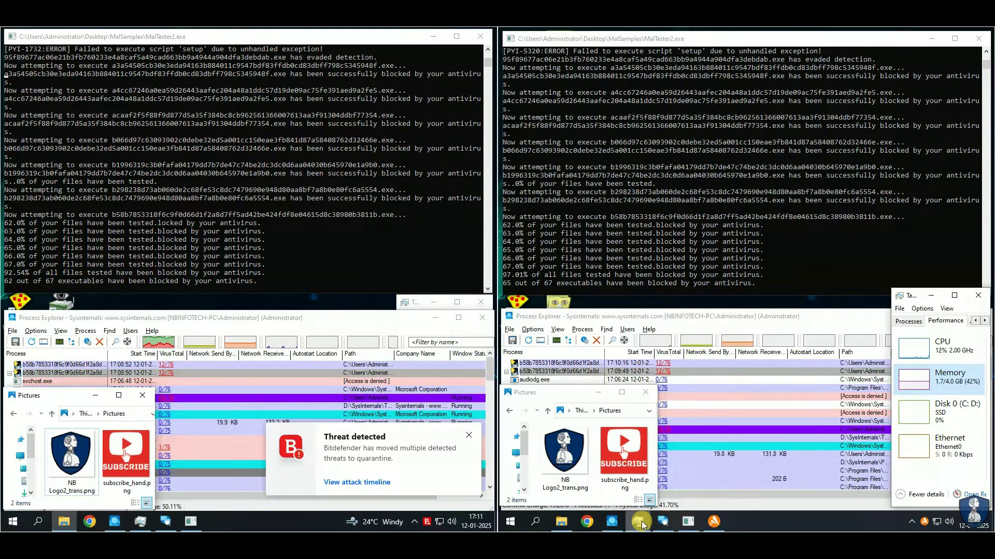
click(664, 522)
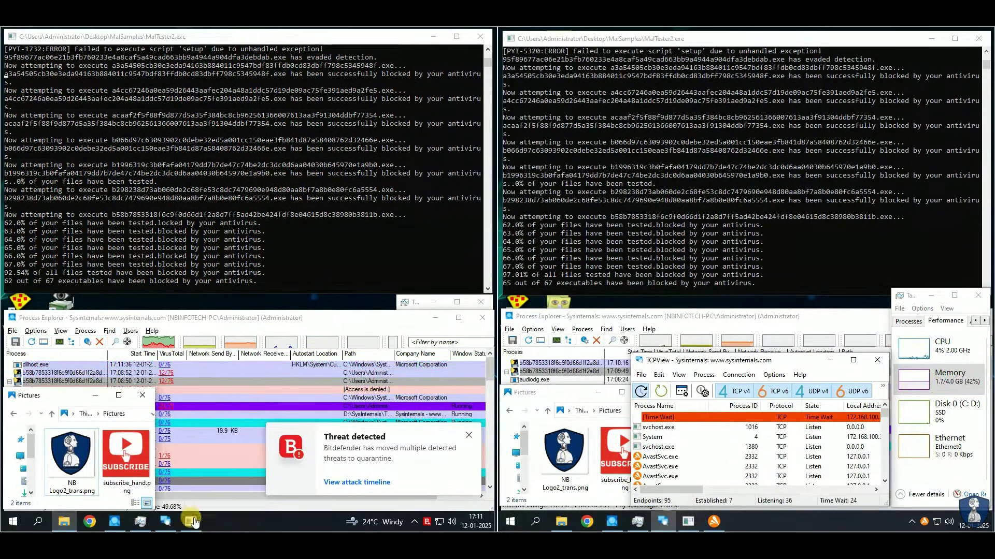
click(164, 523)
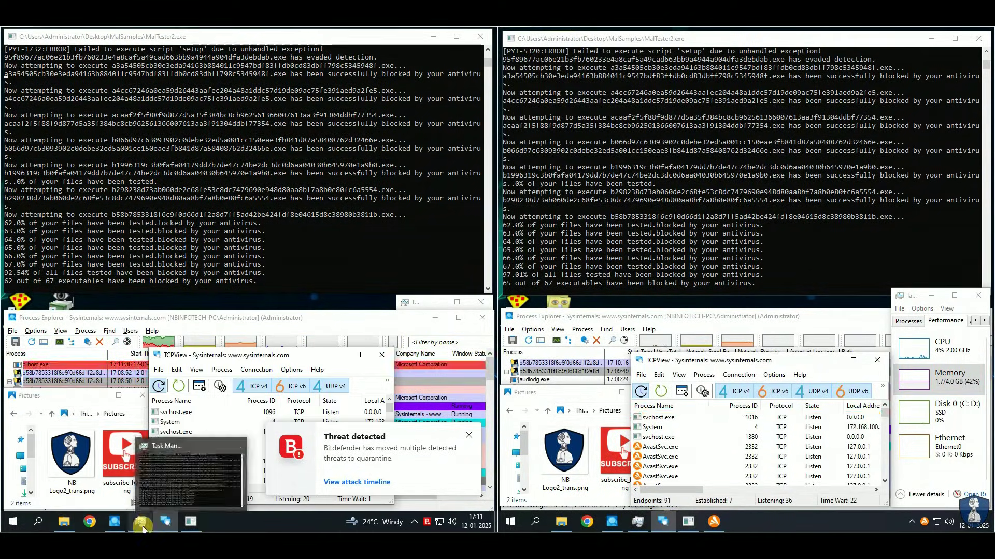
click(140, 522)
click(79, 398)
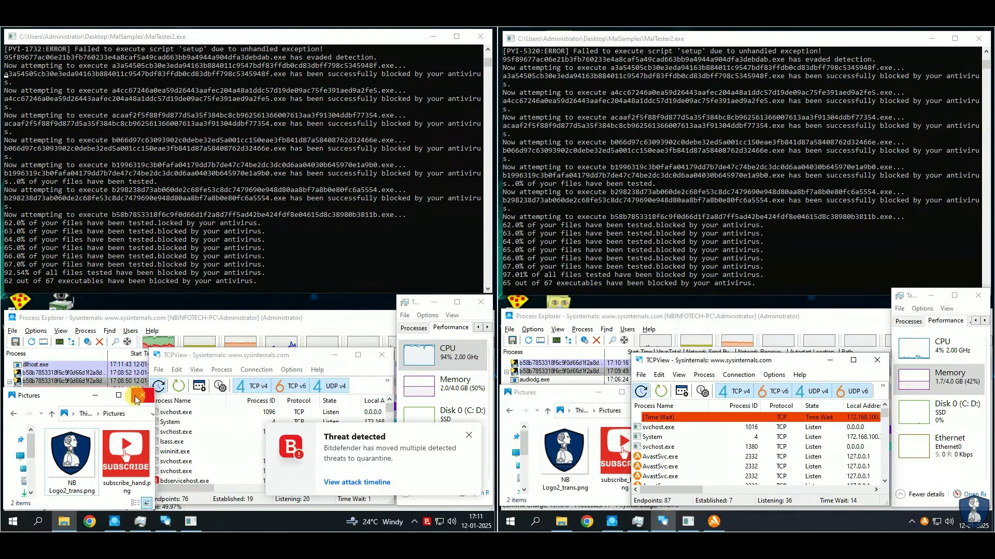
click(95, 395)
click(598, 391)
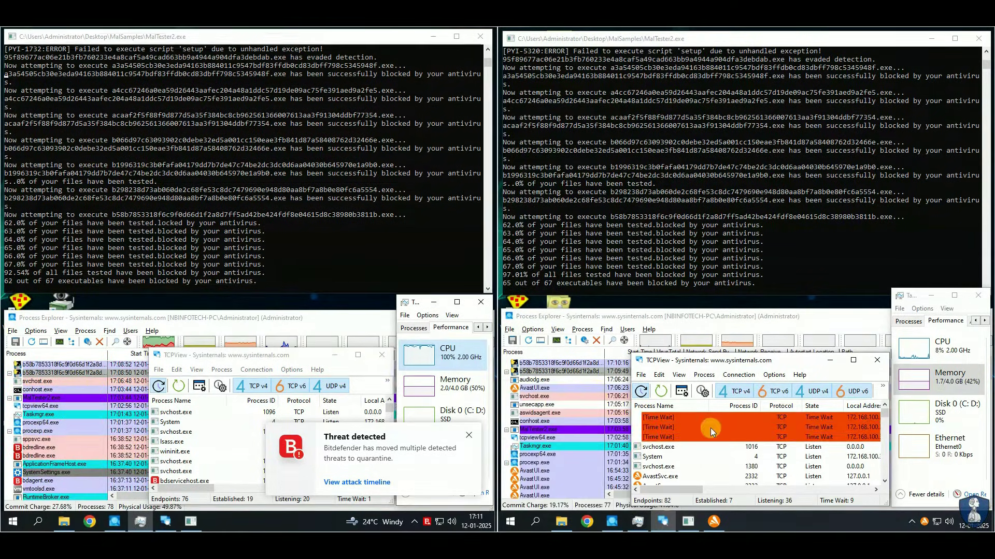
Step: Dismiss Bitdefender's threat detection and disinfection notifications covering Task Manager
click(468, 435)
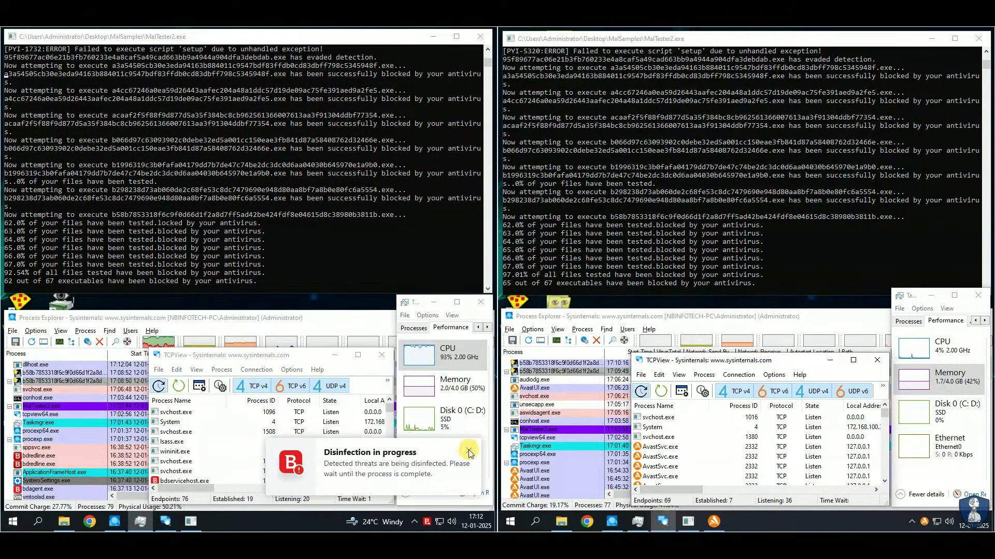
click(469, 449)
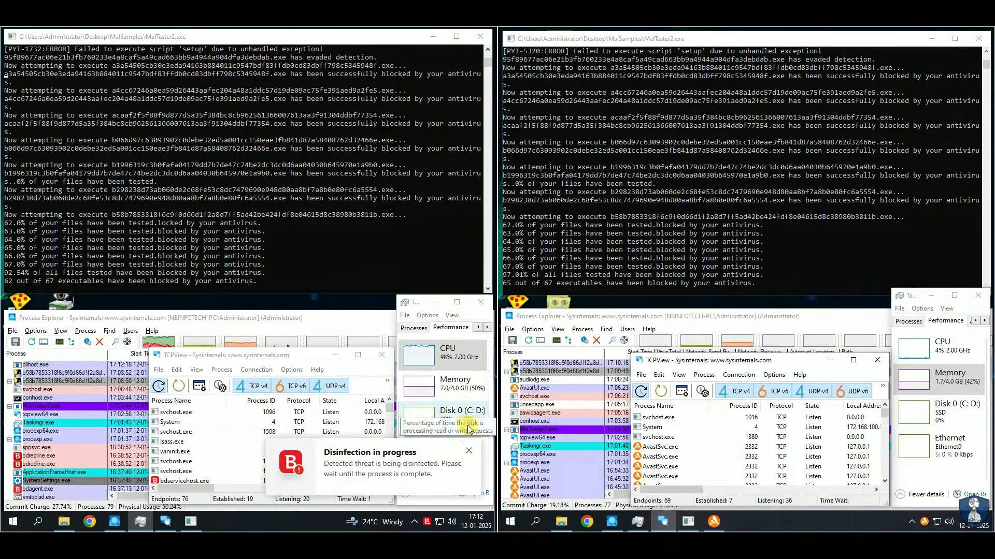
click(467, 450)
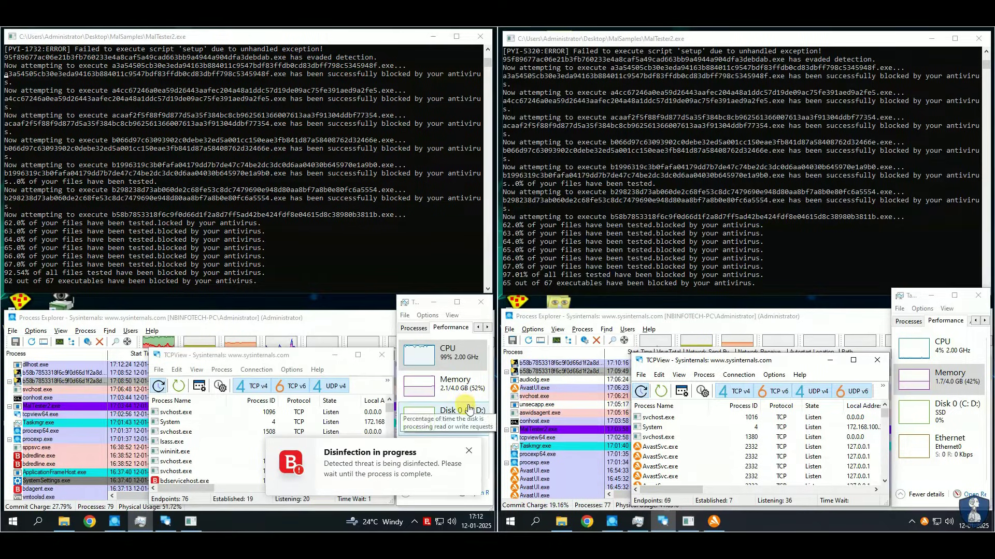
click(468, 450)
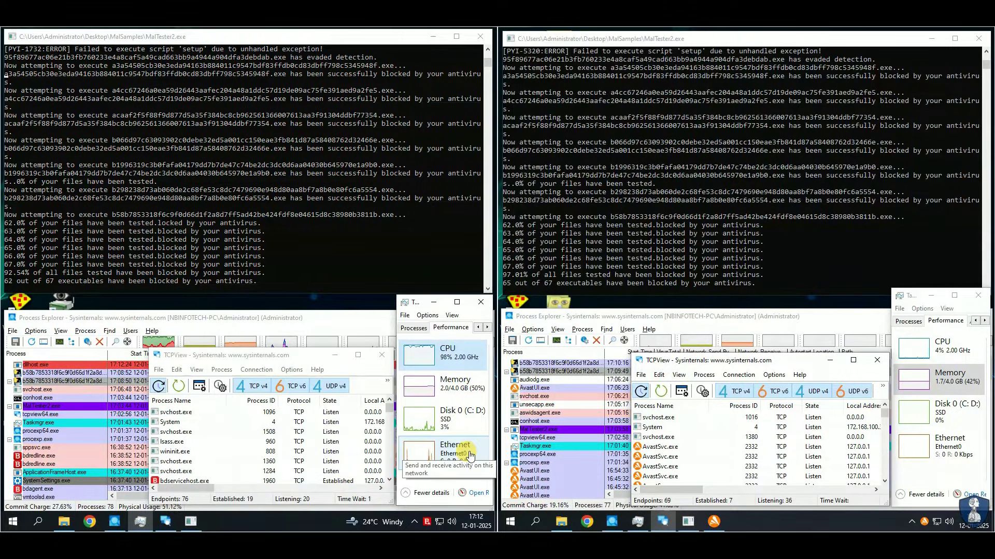
Step: Kill the stuck b58b7853318f6c9f0d66 sample processes on both machines and bring TCPView and Task Manager back to the front
click(671, 317)
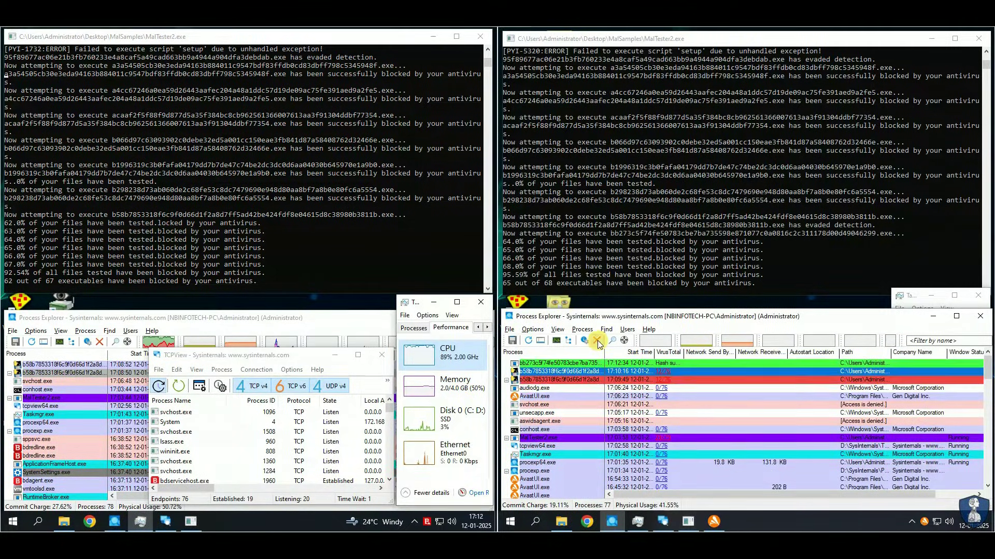
click(102, 360)
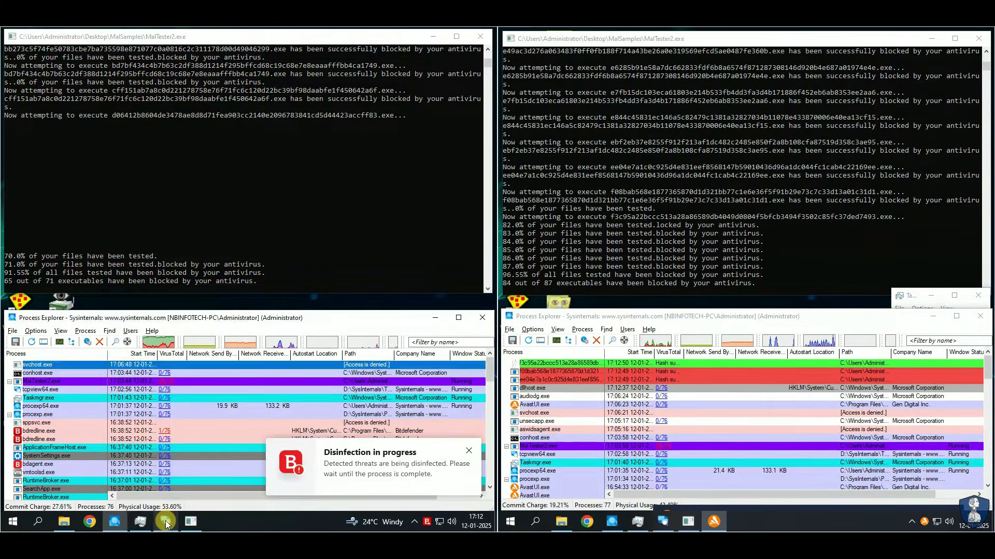
click(165, 520)
click(140, 522)
mouse_move(671, 523)
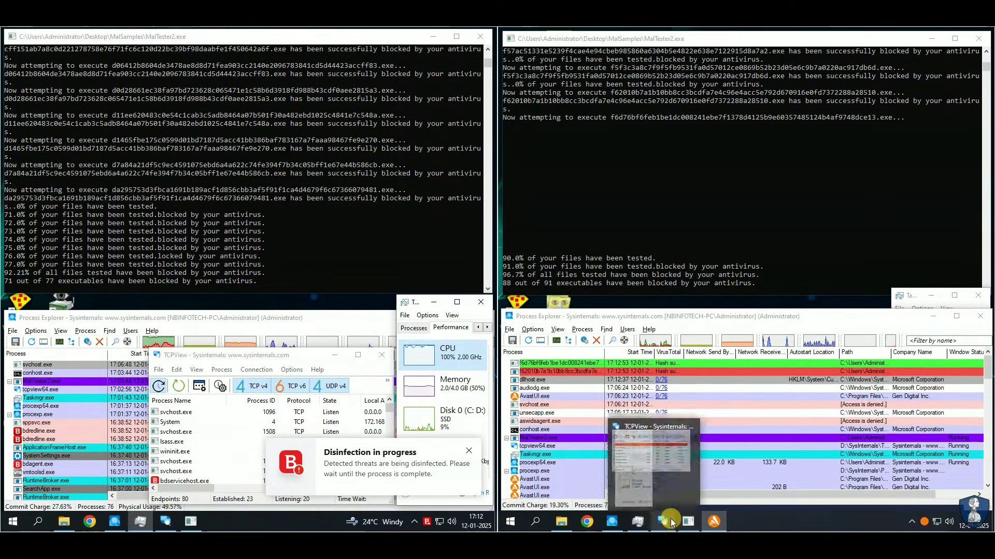
click(648, 489)
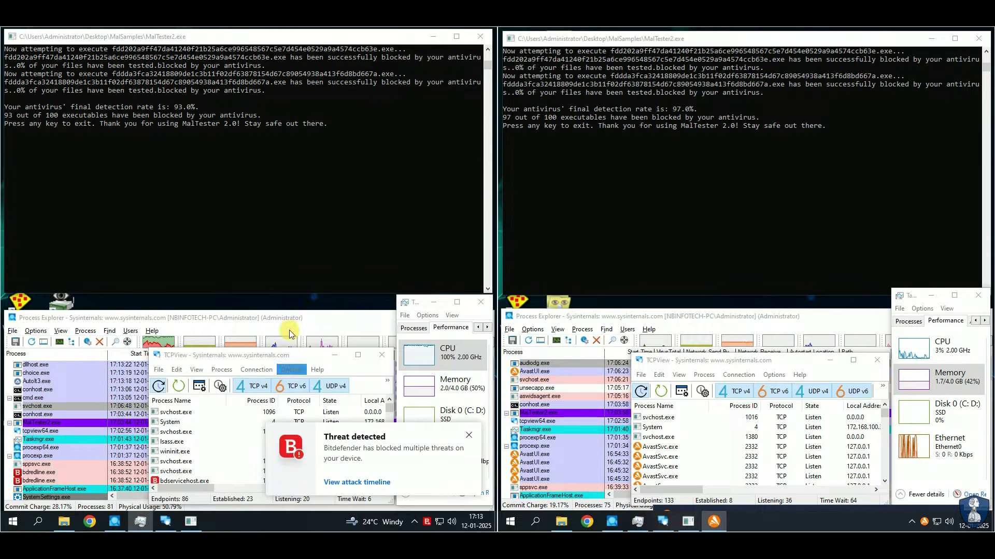
Step: Examine the processes still running in Process Explorer on both machines, selecting AutoIt3.exe on the Bitdefender machine
click(319, 321)
click(47, 382)
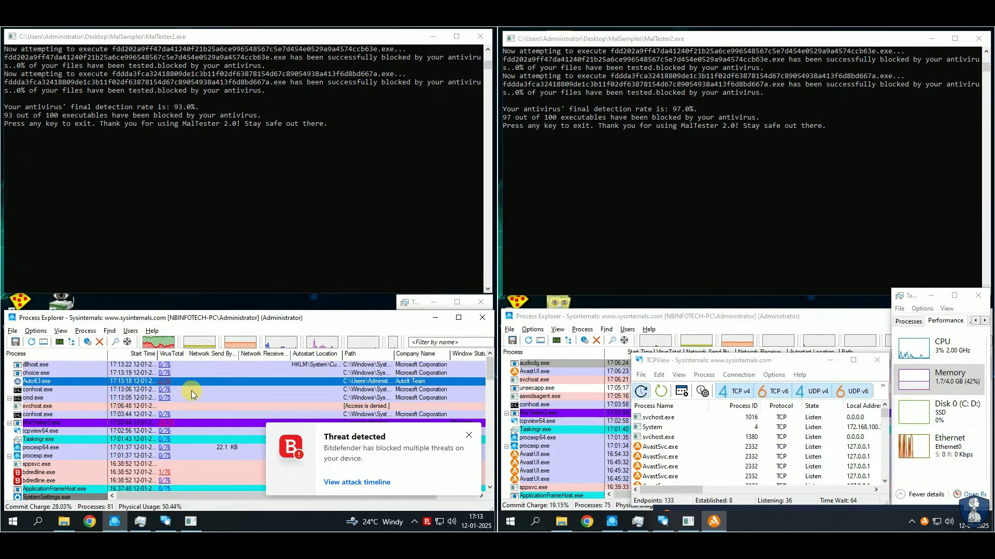
click(709, 330)
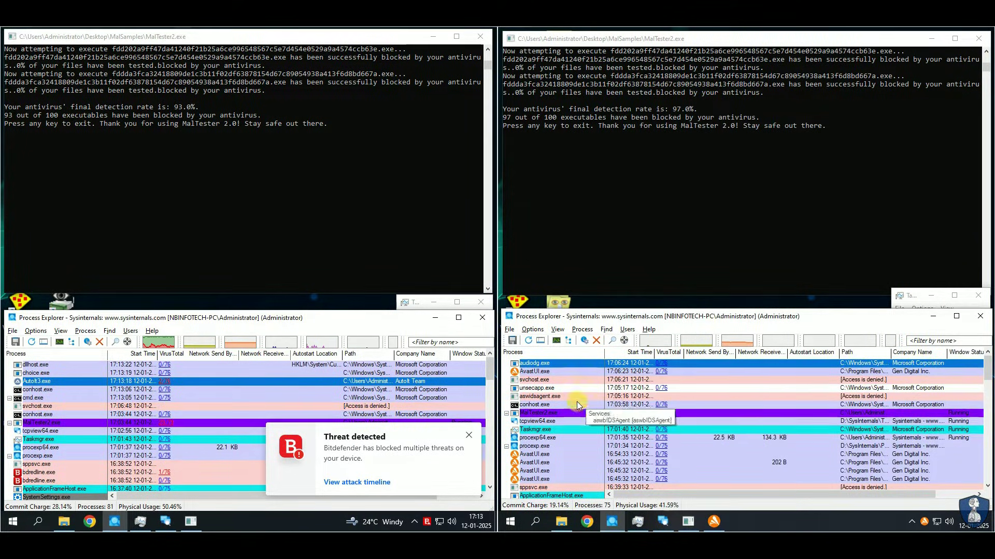
Step: Highlight the final detection rate in MalTester2 on both machines and exit both test consoles
drag(673, 109, 693, 112)
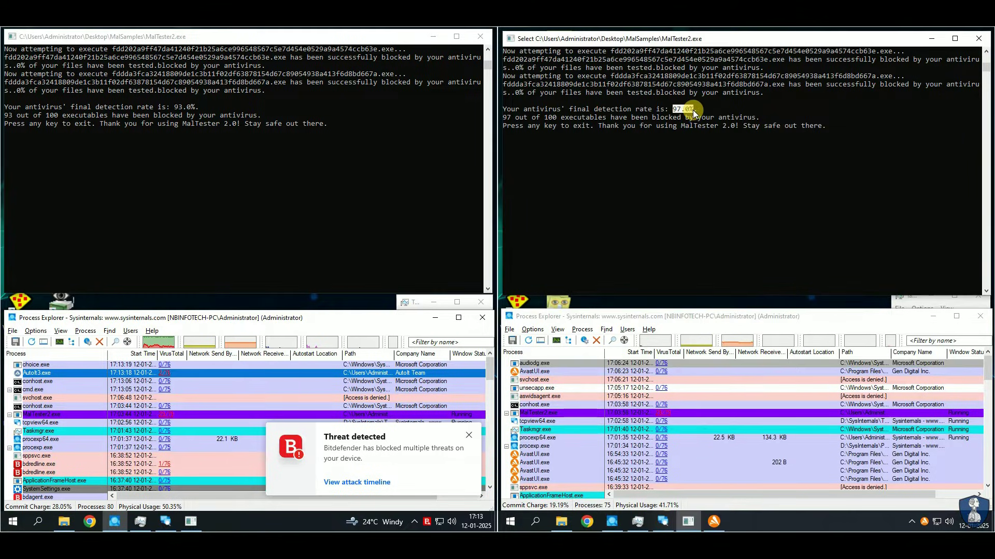
click(187, 107)
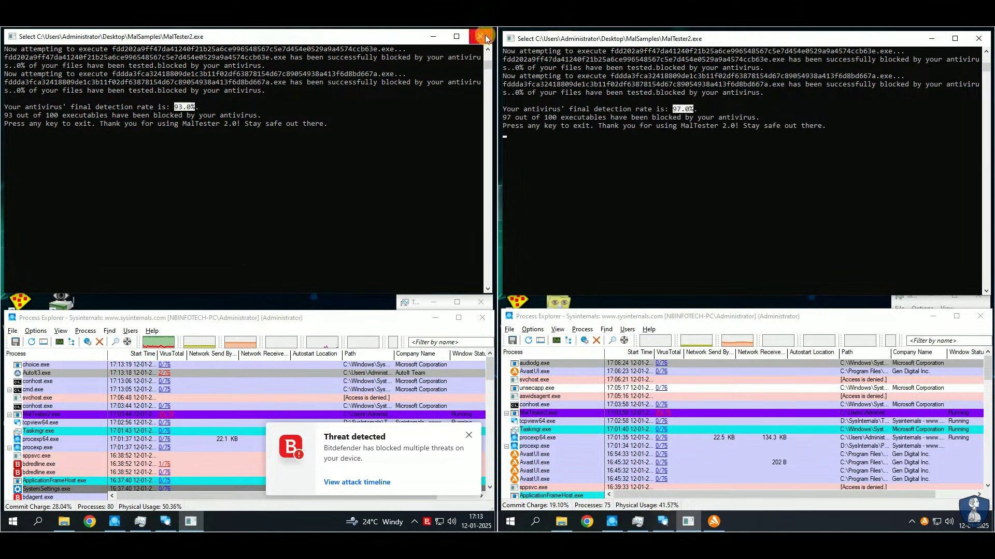
key(Return)
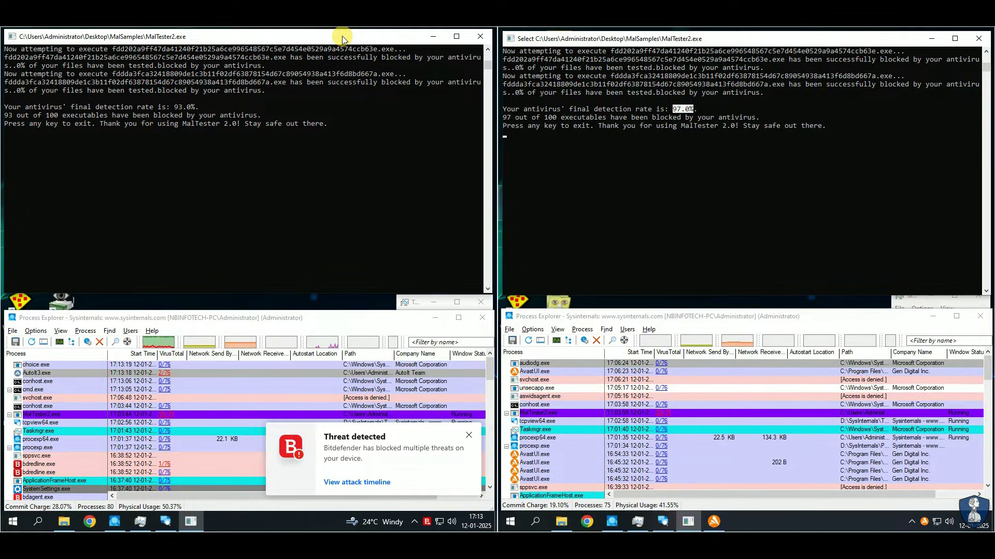
key(Return)
key(Return)
key(Return)
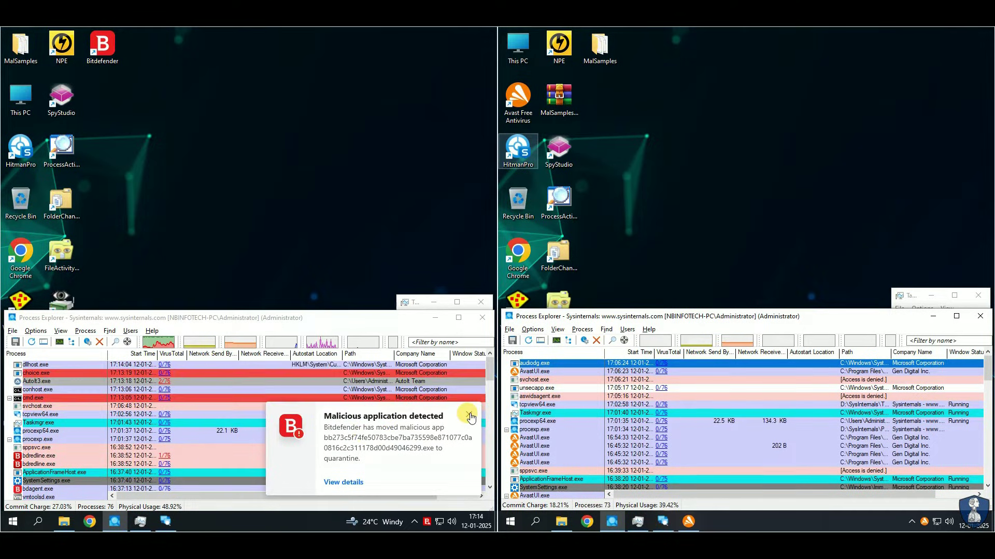
Step: Dismiss Bitdefender's malicious application and threat notifications that cover the process list
click(469, 416)
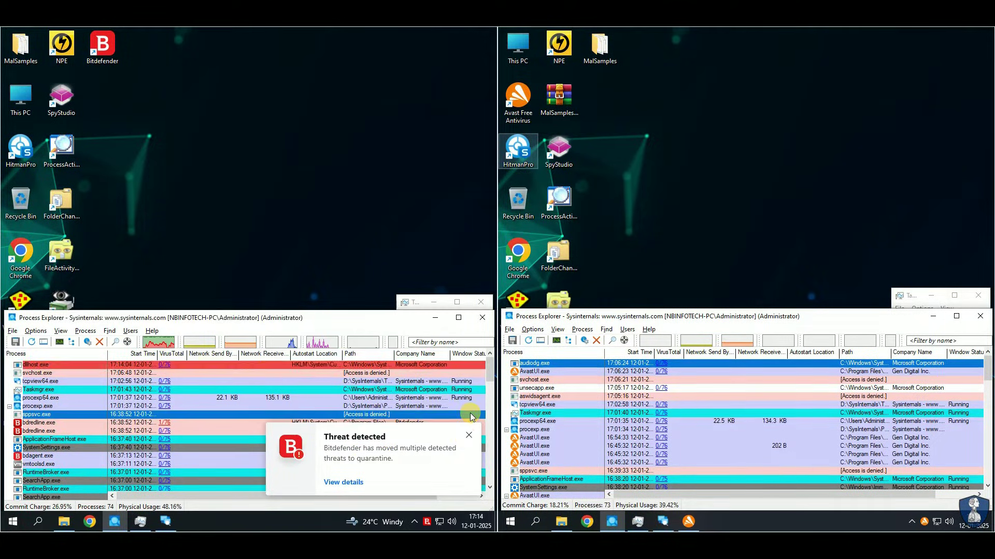
click(471, 413)
click(37, 414)
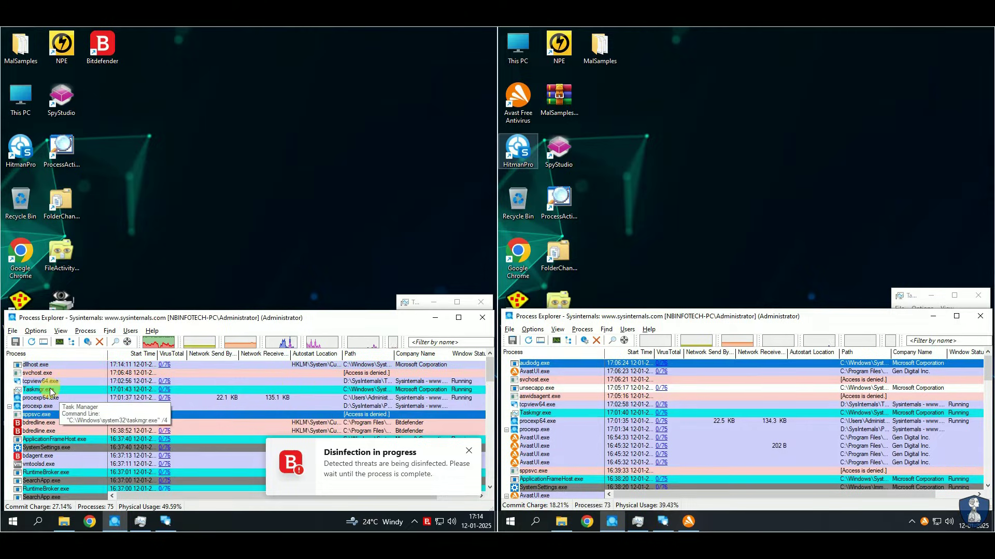
Step: Bring up TCPView and Task Manager on both machines and close all of Avast's threat secured notifications
click(164, 522)
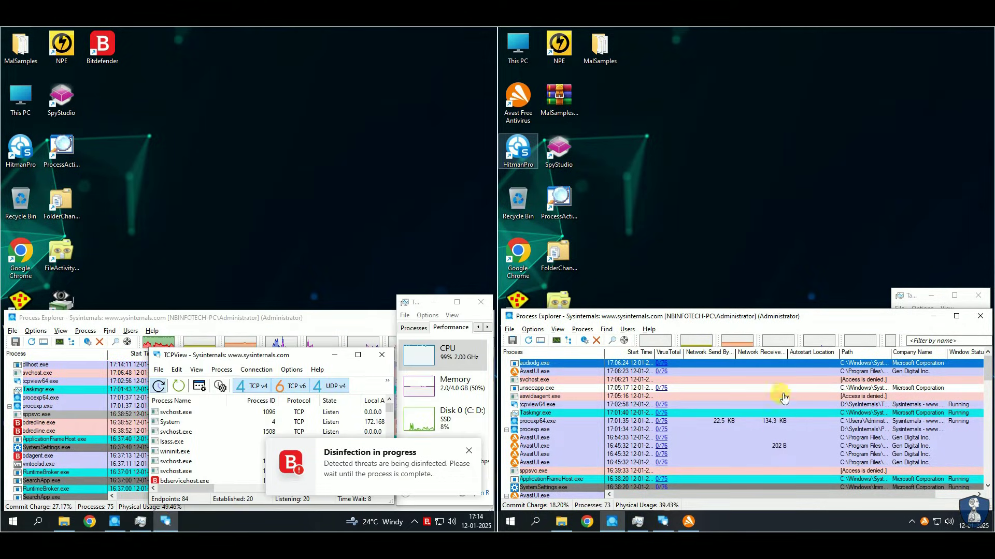
click(663, 523)
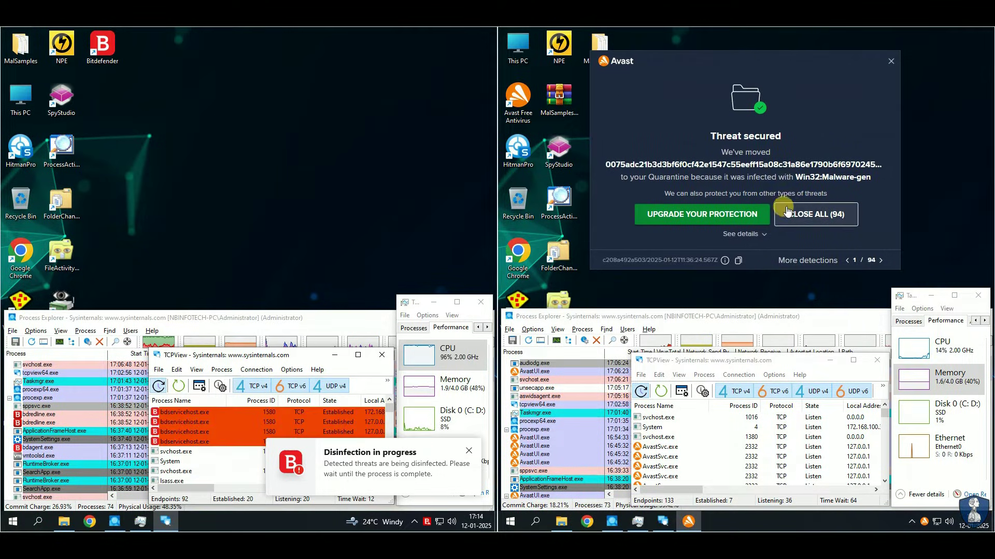
click(811, 218)
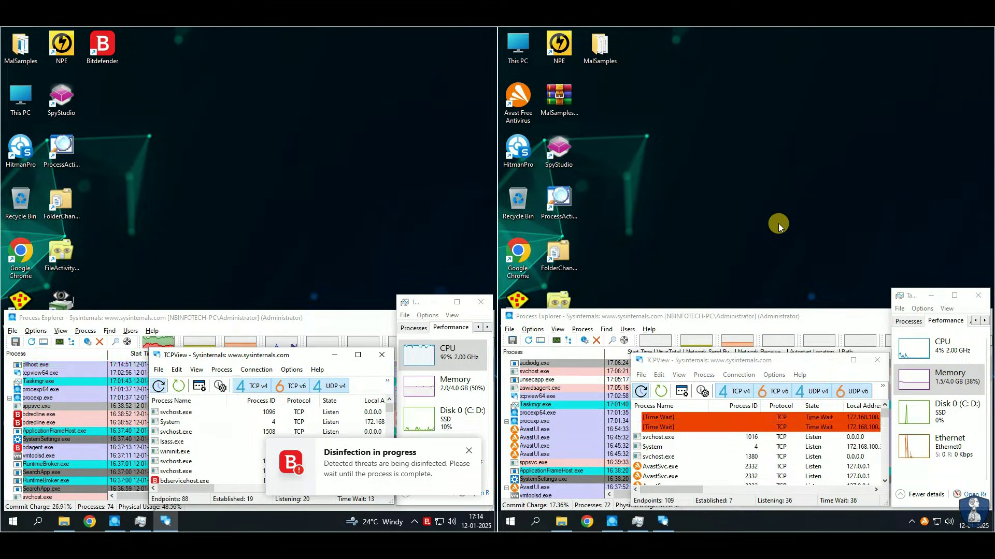
Step: Examine the full process list in Process Explorer on both machines for leftover malicious processes
click(693, 311)
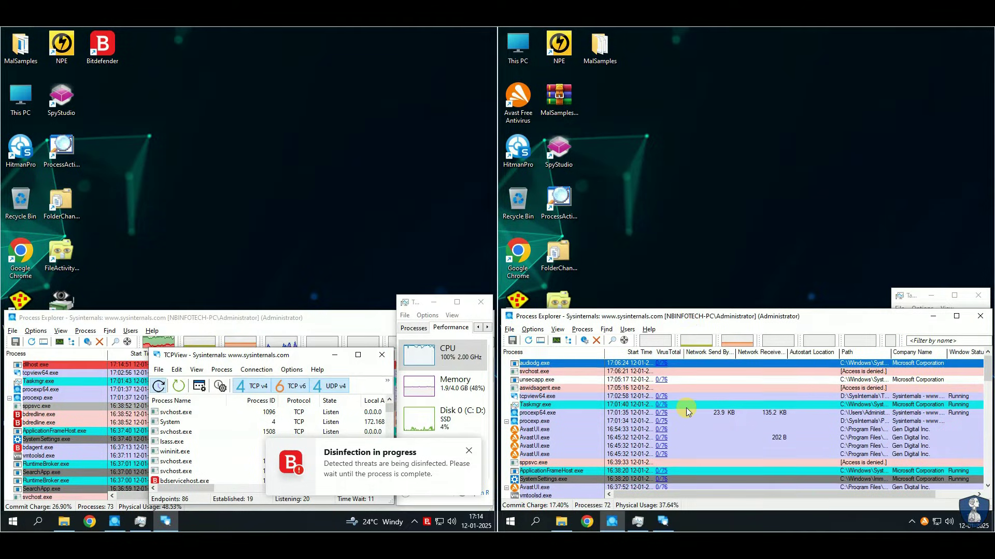
click(268, 332)
scroll(175, 409, down, 10)
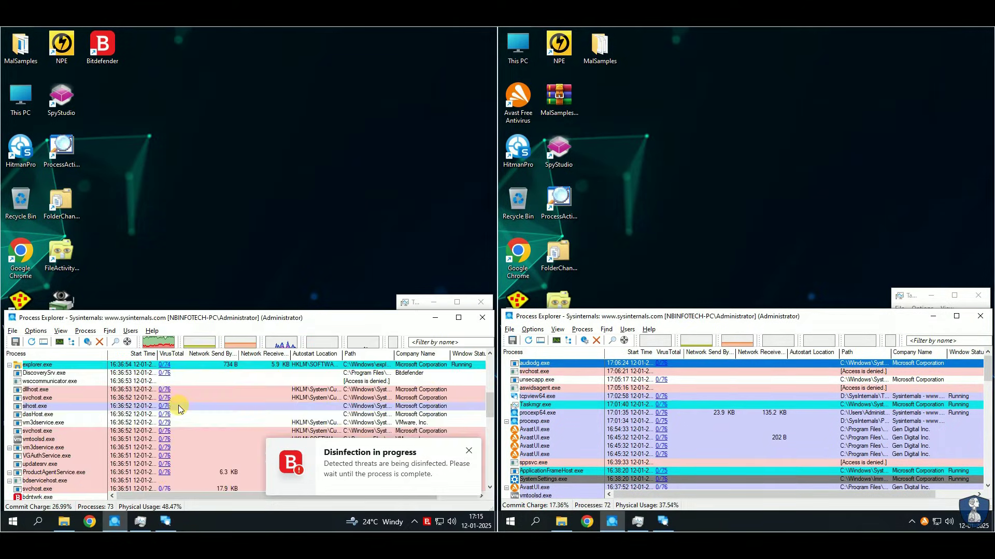
scroll(178, 405, down, 1)
scroll(697, 421, down, 10)
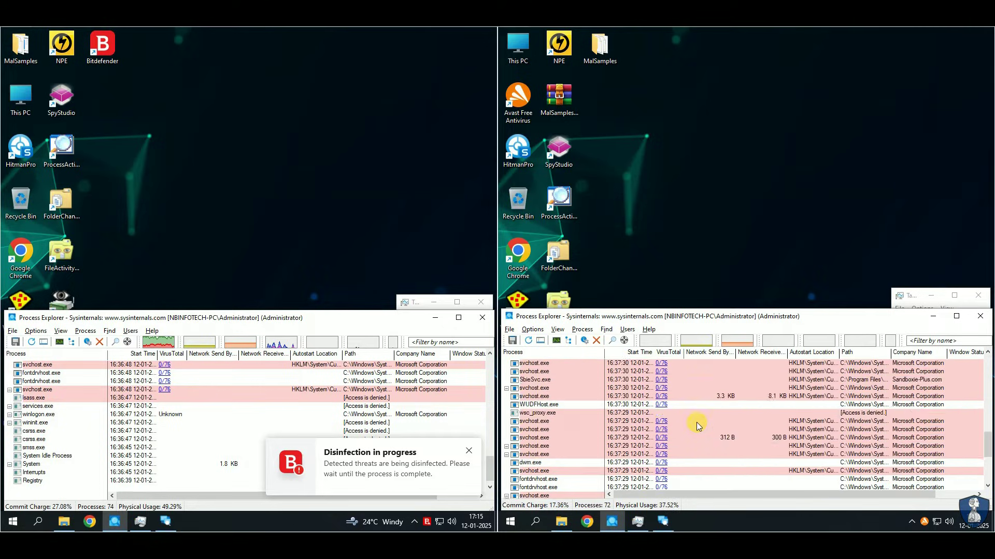
scroll(696, 422, up, 10)
scroll(256, 387, up, 10)
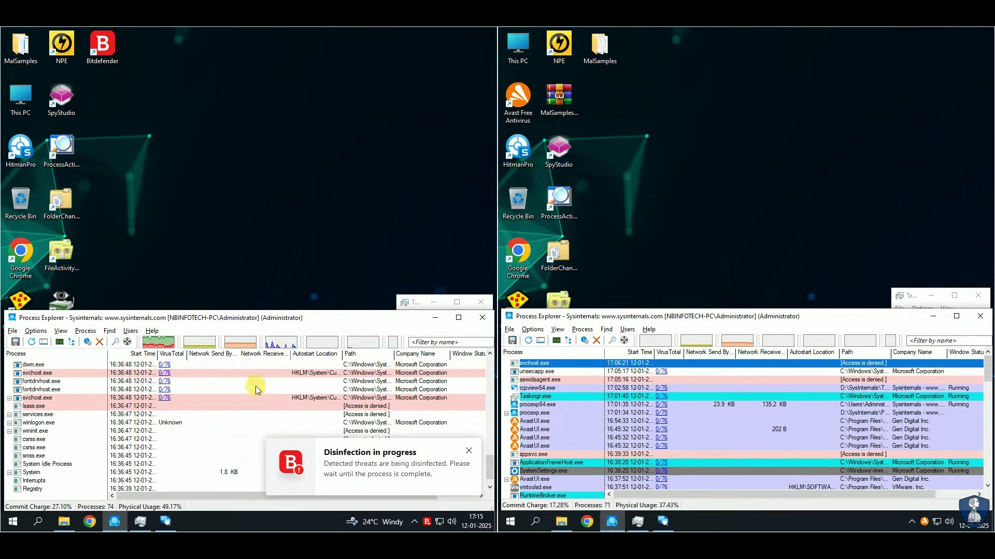
scroll(255, 387, up, 4)
Step: Open the MalSamples folder on both machines and compare which sample files remain
double_click(21, 47)
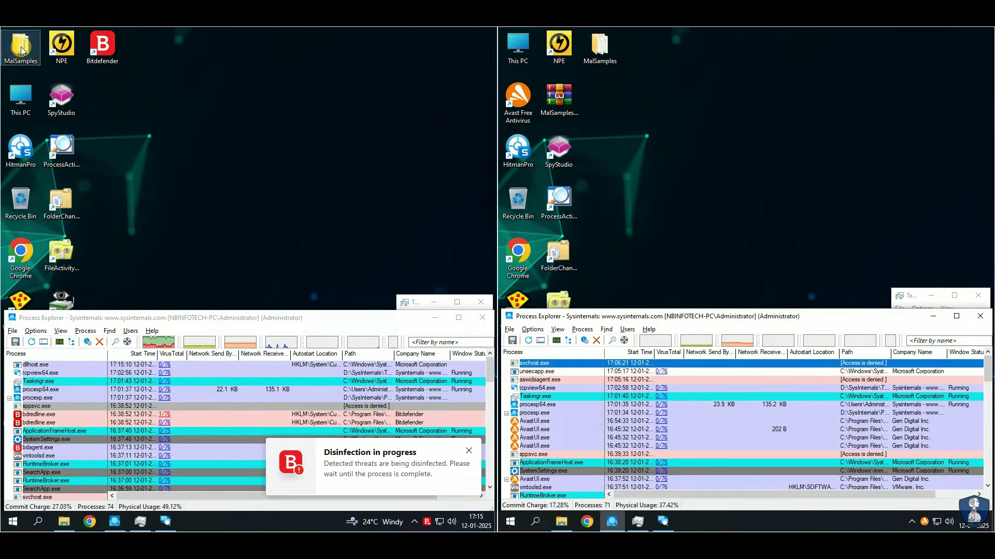
drag(181, 161, 446, 269)
scroll(267, 200, down, 10)
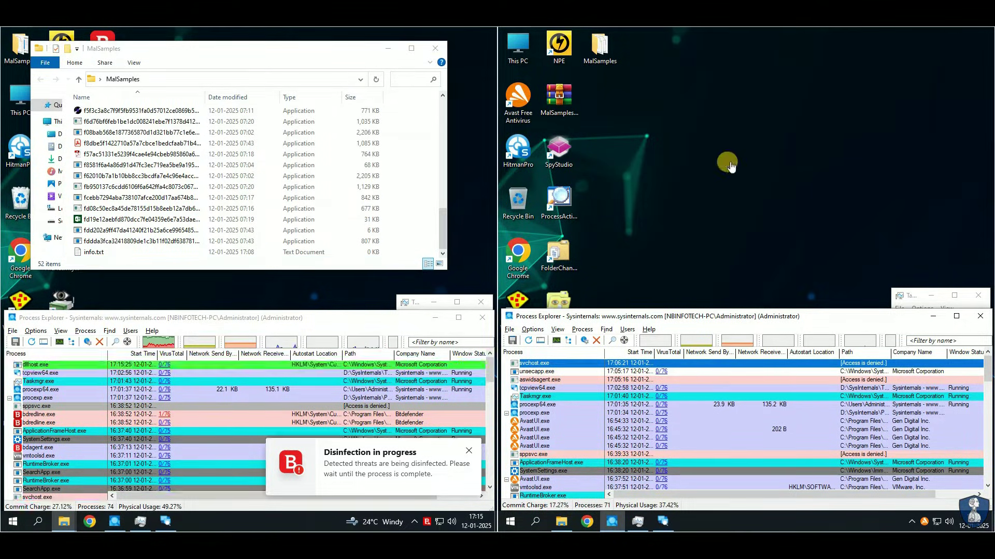
double_click(600, 46)
drag(680, 161, 935, 277)
drag(591, 230, 583, 189)
key(Delete)
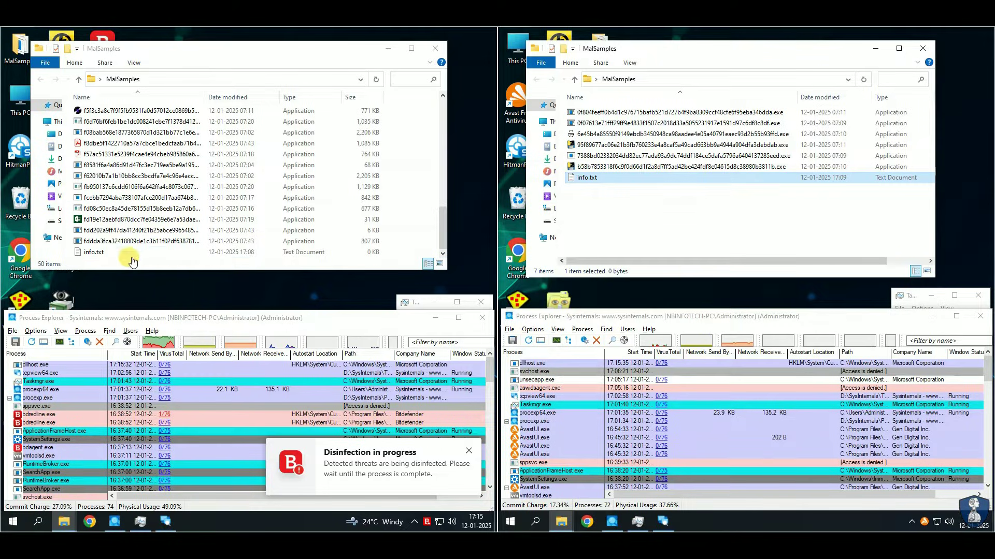
Step: Open info.txt from the Bitdefender machine's MalSamples folder to check its contents, and close Notepad
double_click(104, 252)
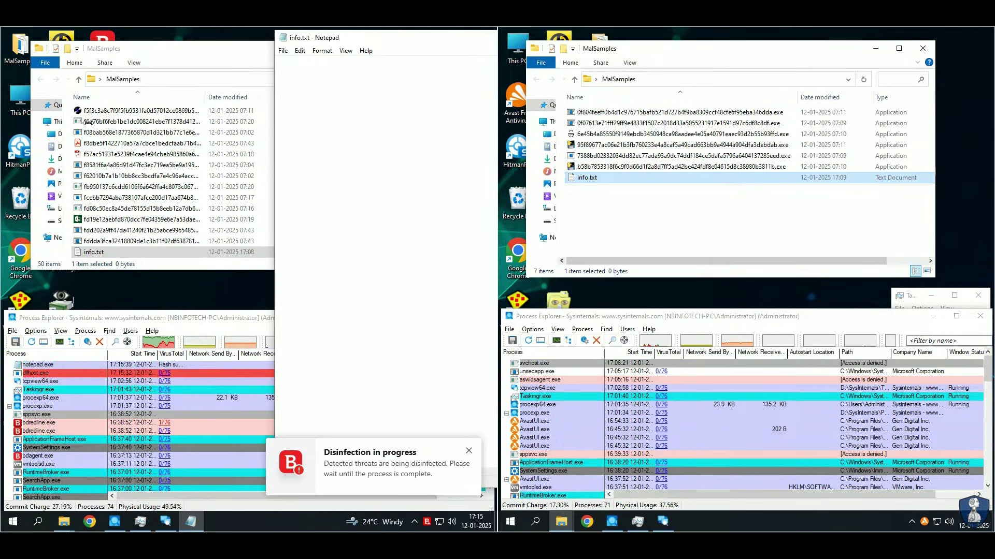
drag(358, 37, 129, 38)
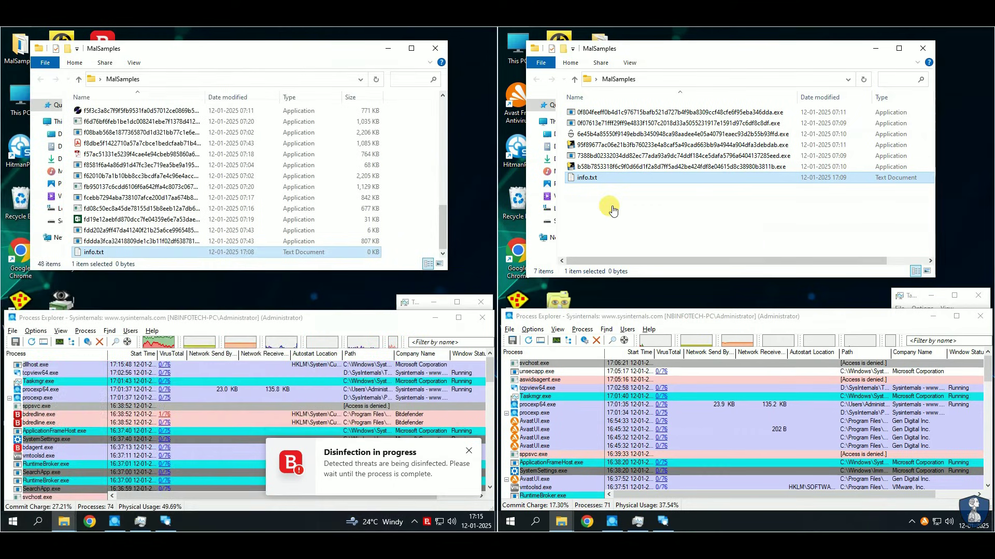
Step: Open info.txt from the Avast machine's MalSamples folder to check its contents, close Notepad, and recheck the sample files remaining on the Bitdefender machine
double_click(583, 178)
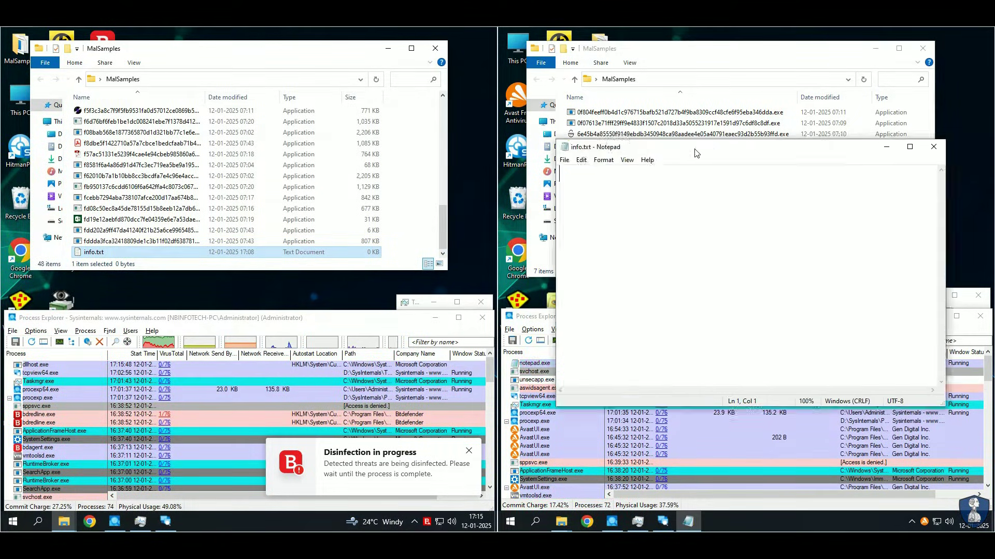
click(881, 156)
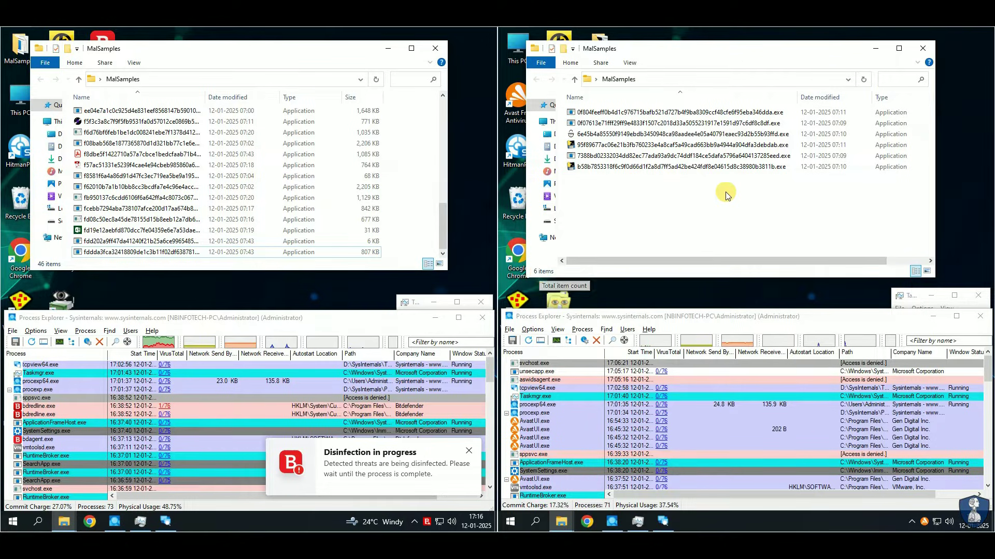
right_click(197, 289)
click(40, 270)
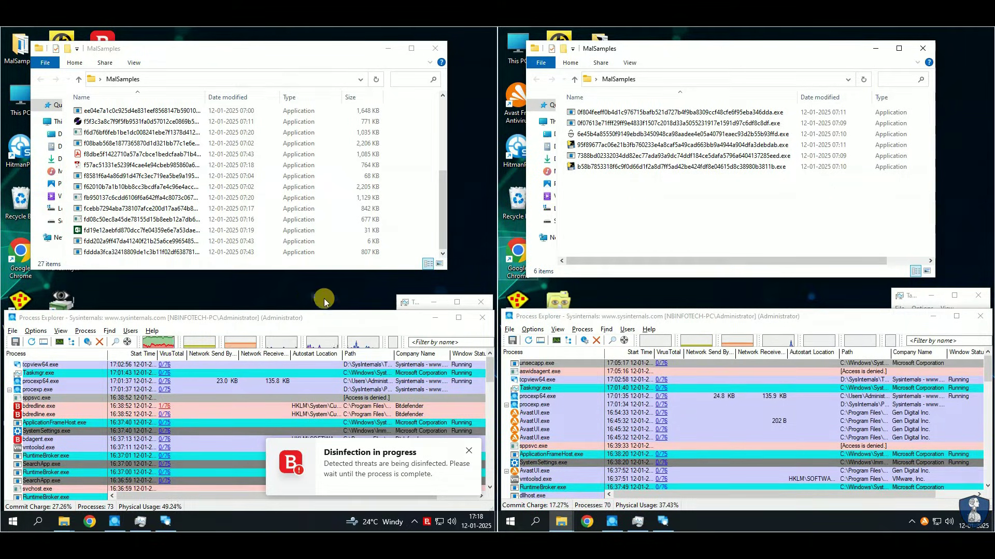
Step: Bring TCPView and Task Manager to the front on both machines to compare network connections and system load
click(139, 521)
click(165, 521)
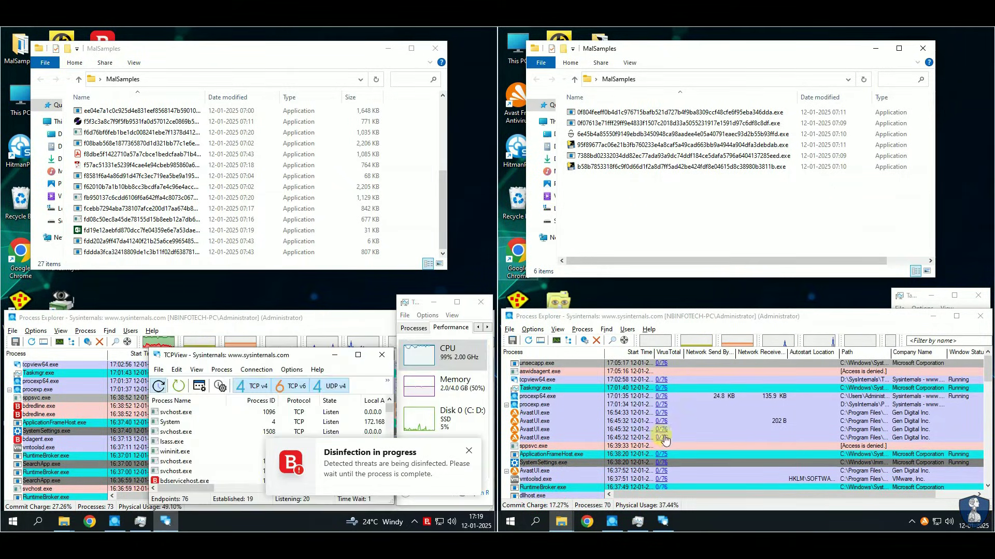
click(663, 521)
click(640, 524)
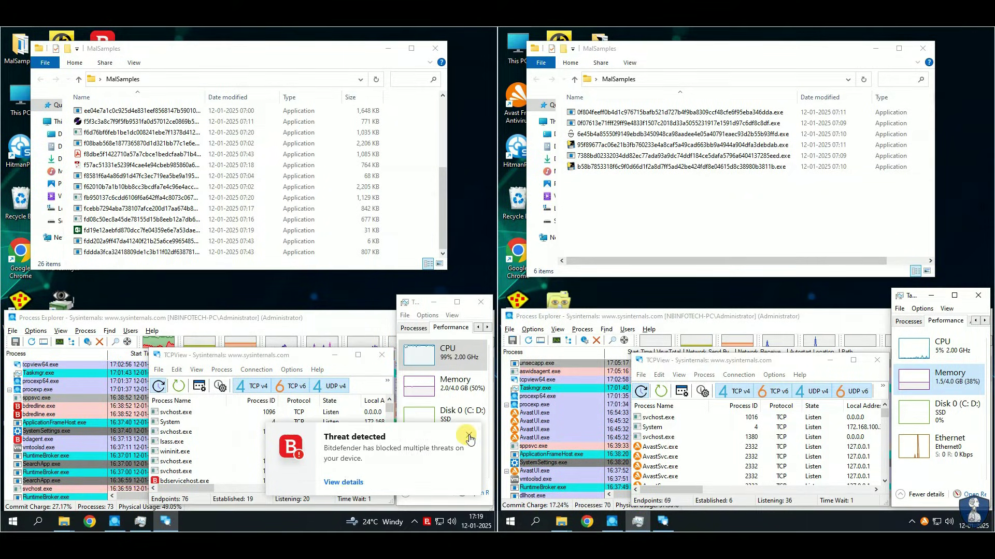
Step: Dismiss Bitdefender's threat detected notifications, and check VirusTotal results in Process Explorer and memory use in Task Manager on that machine
click(468, 427)
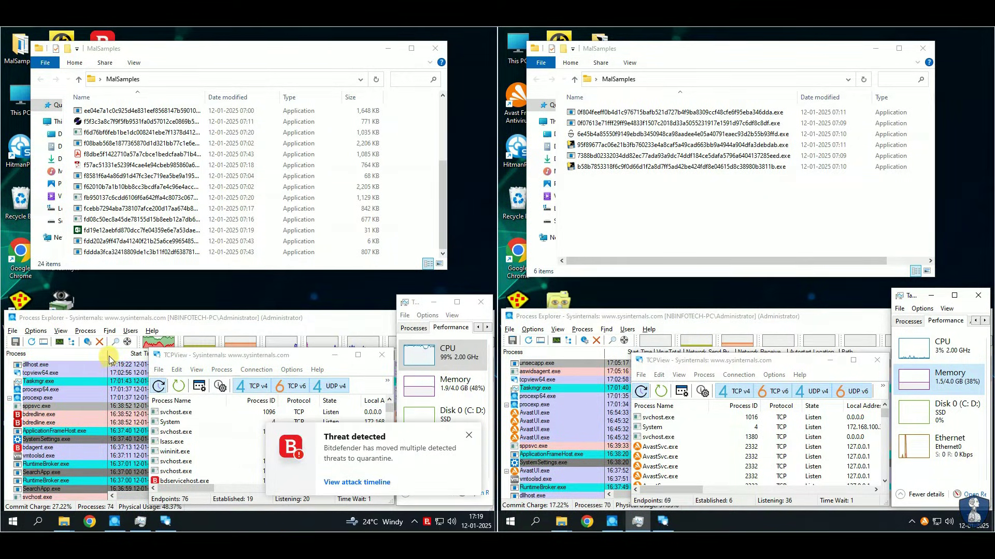
drag(106, 354, 83, 355)
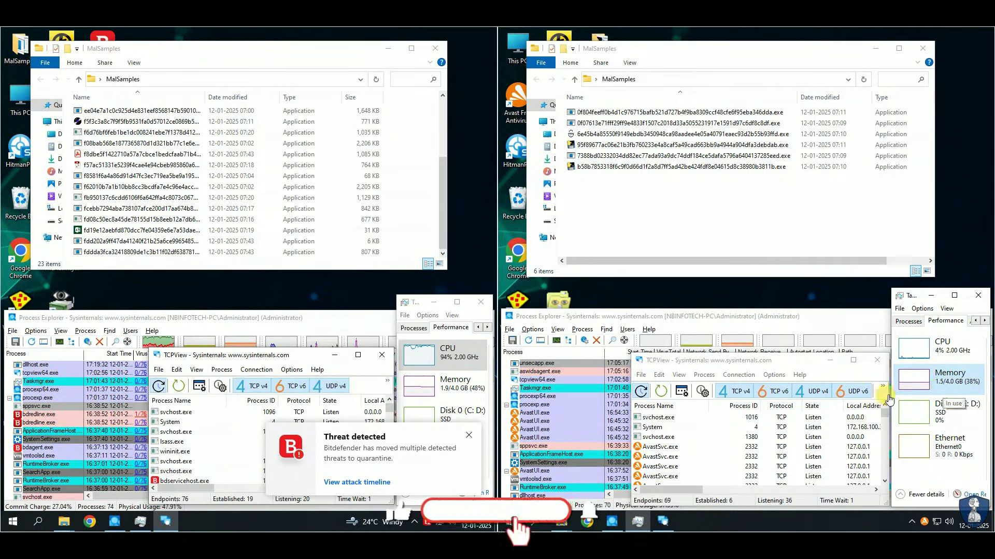
click(426, 394)
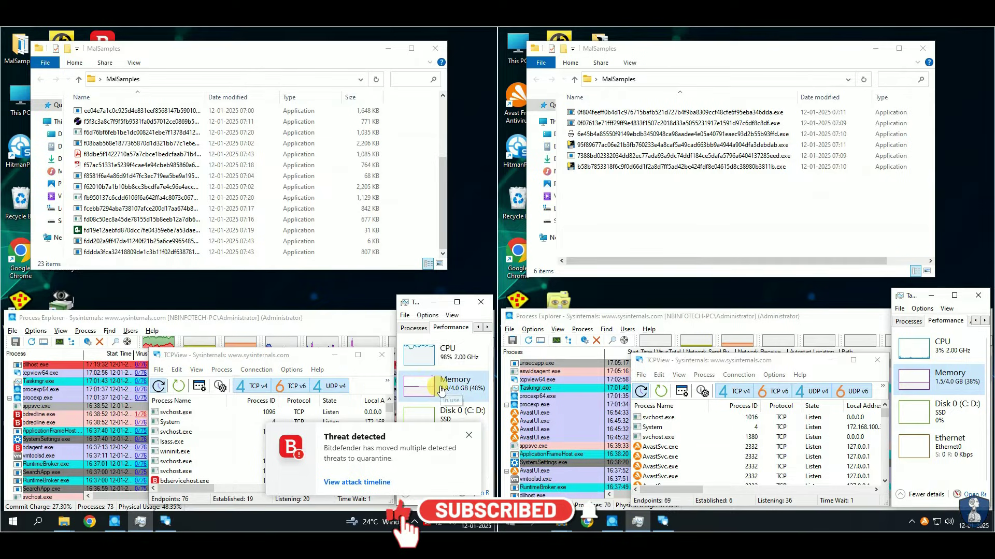
click(468, 436)
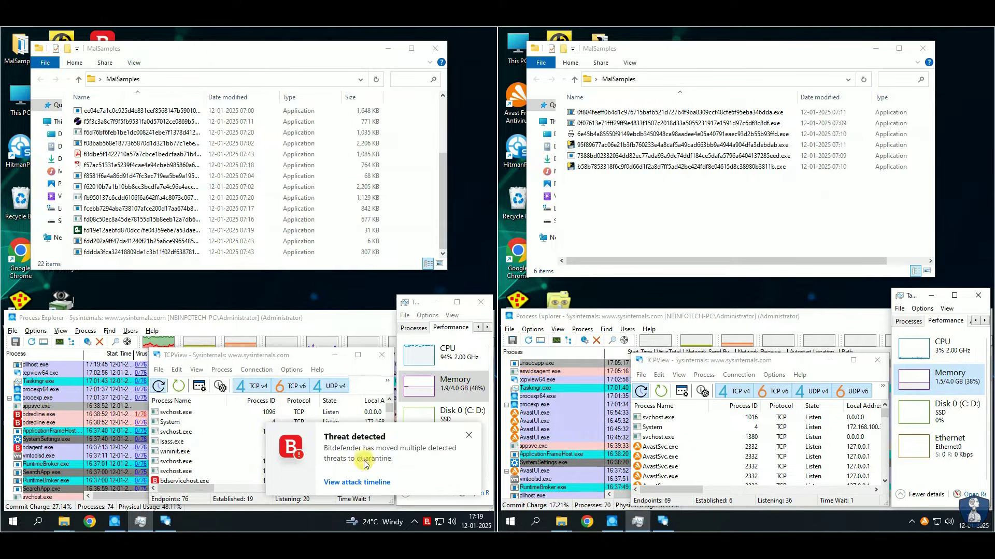
click(469, 438)
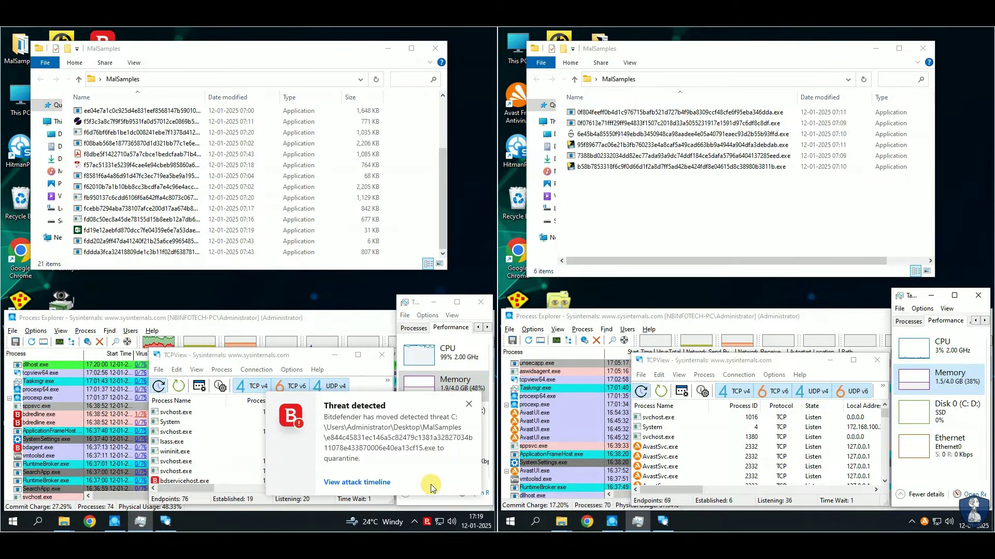
Step: Compare the sample files left in both MalSamples folders and the running processes in Process Explorer on both machines
click(42, 266)
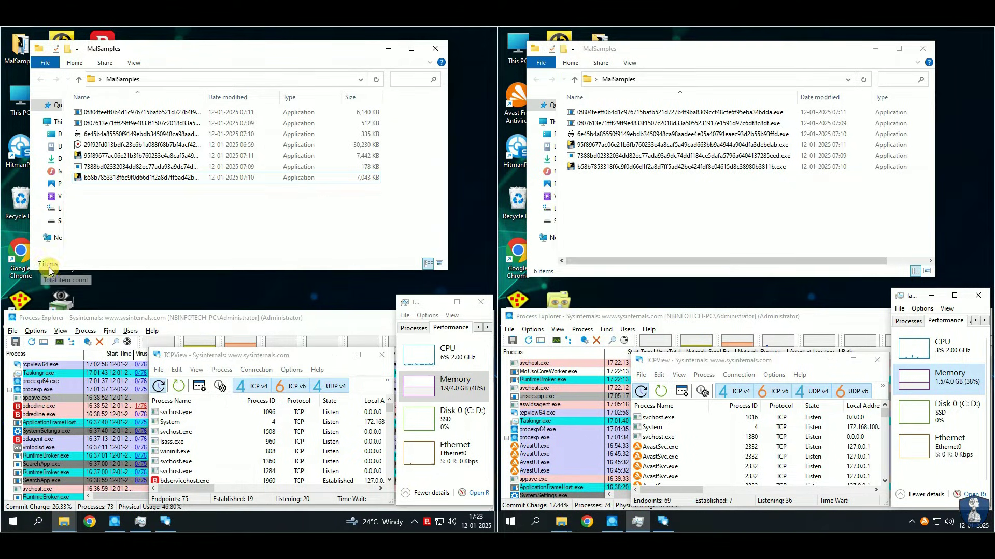
click(671, 212)
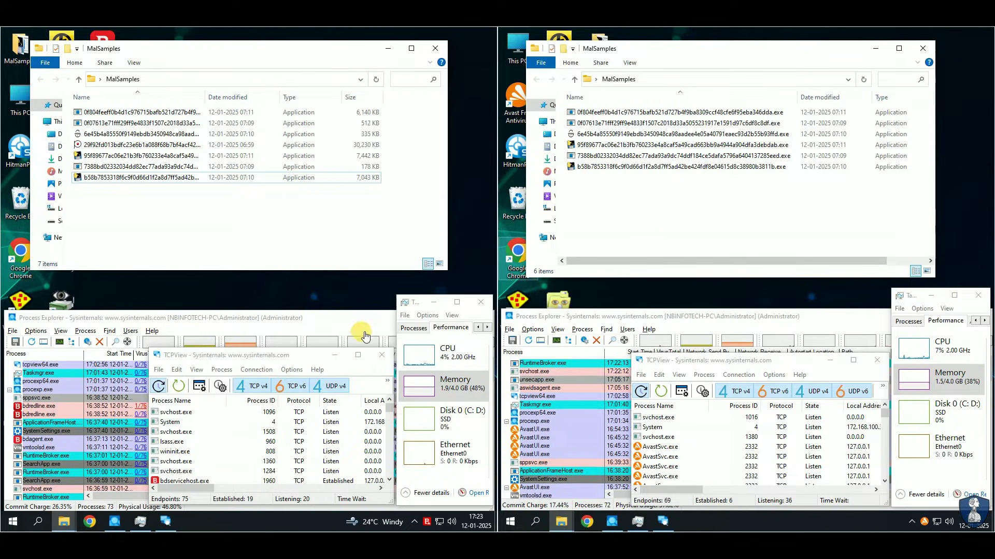
click(306, 335)
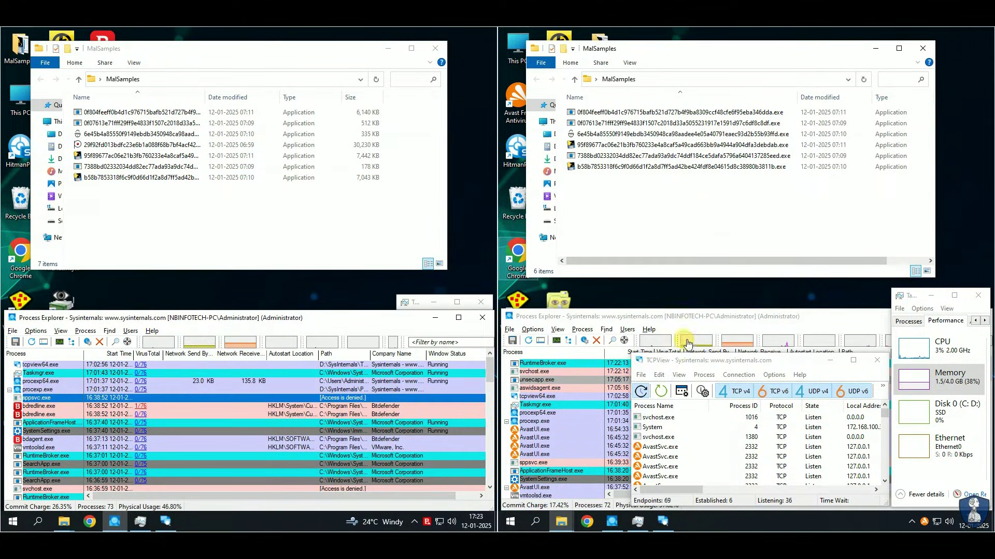
click(726, 338)
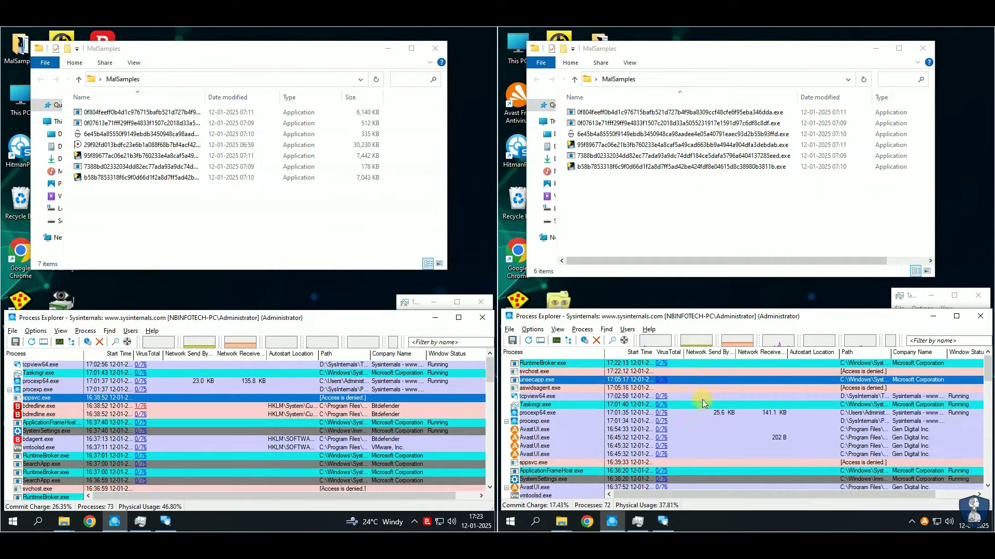
click(717, 396)
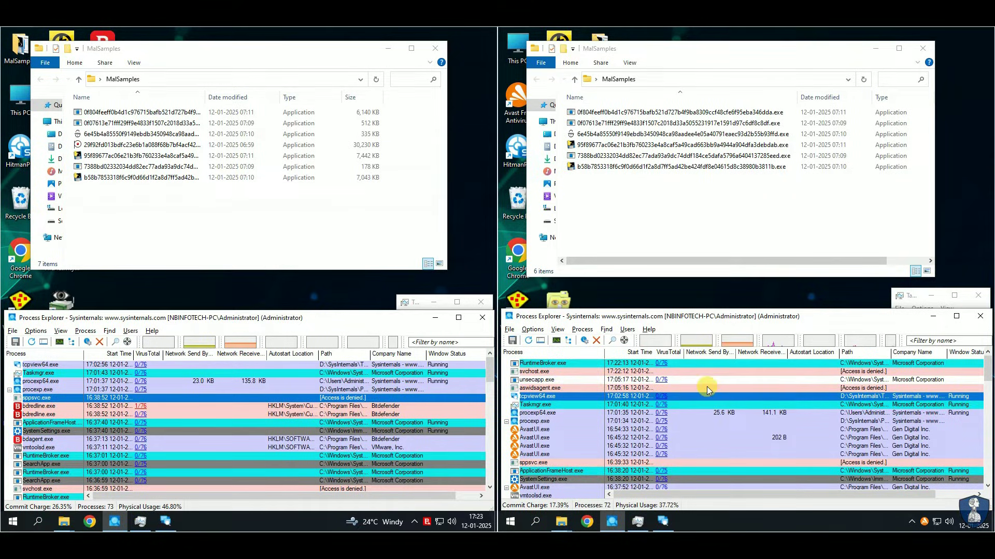
Step: Close Process Explorer on both machines and scan the Bitdefender machine's desktop MalSamples folder with Bitdefender
click(979, 316)
click(482, 317)
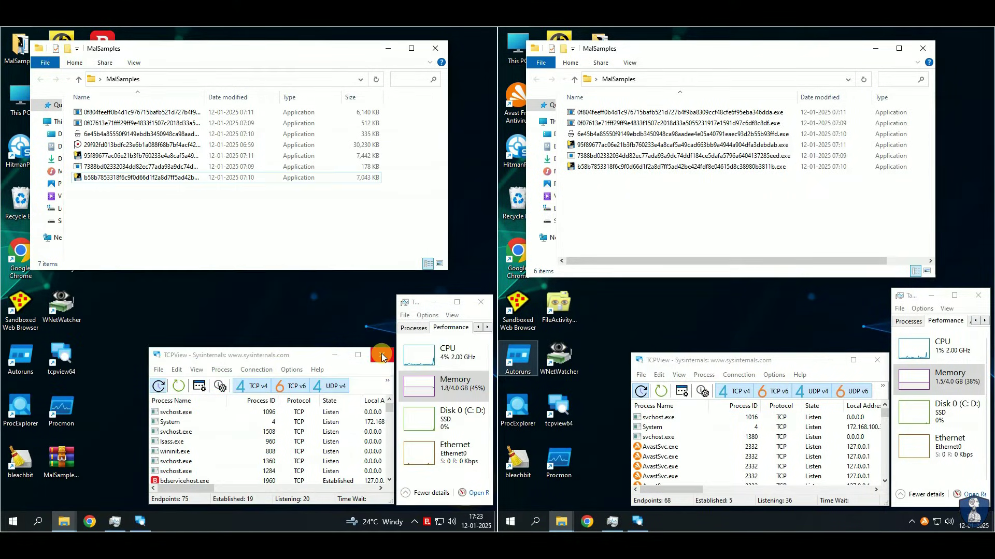
drag(220, 50, 221, 131)
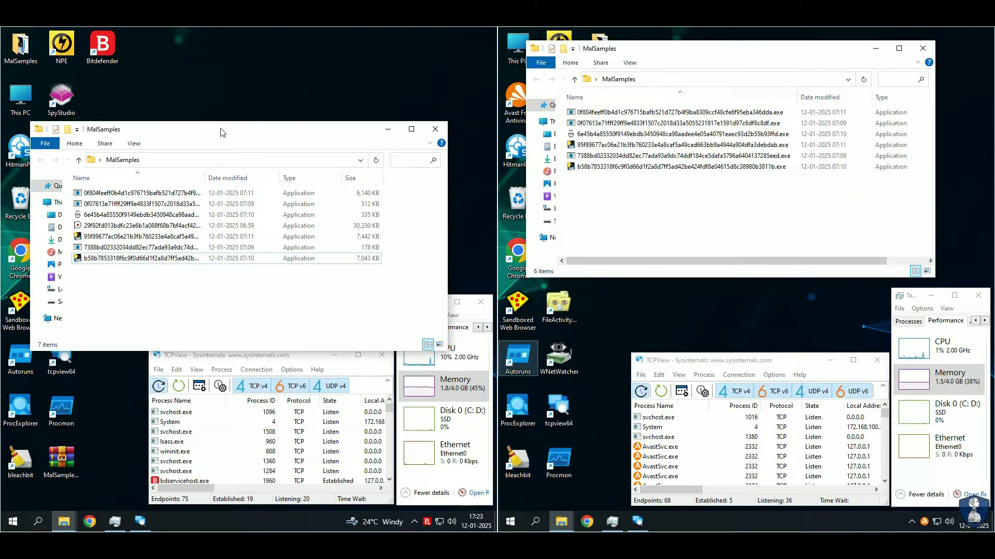
right_click(13, 47)
mouse_move(124, 115)
click(158, 117)
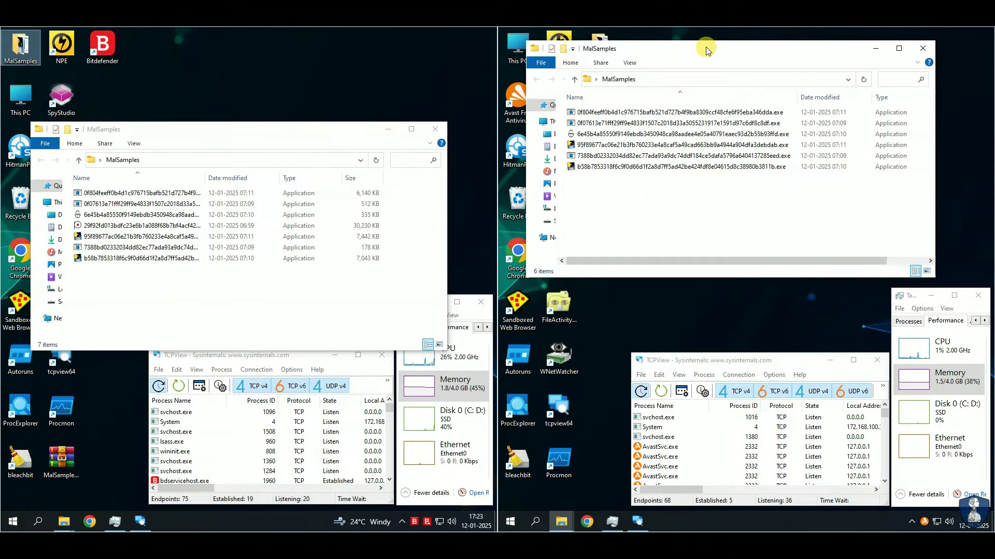
Step: Move the Explorer window off the desktop MalSamples folder on the Avast machine and scan that folder for viruses with Avast
drag(706, 45, 706, 140)
right_click(582, 71)
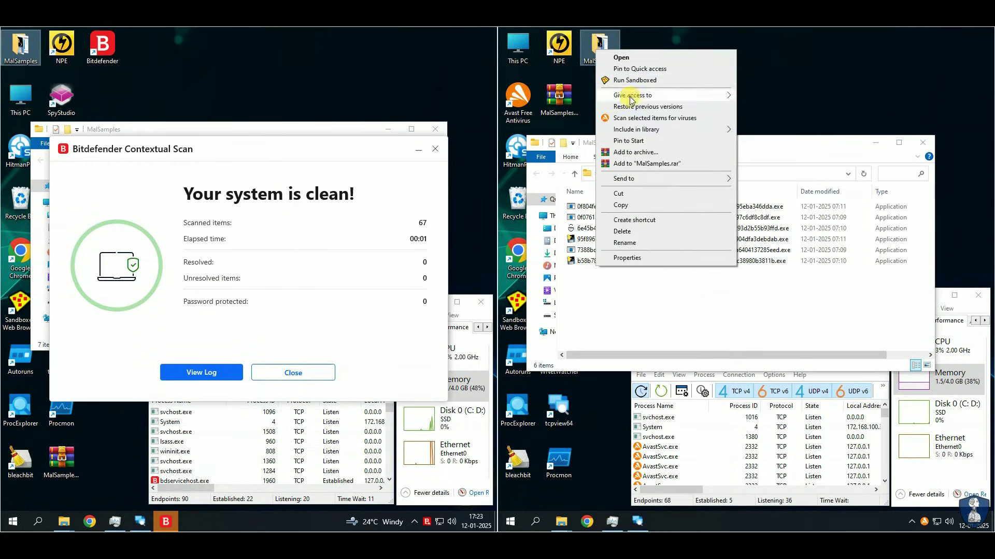
click(633, 117)
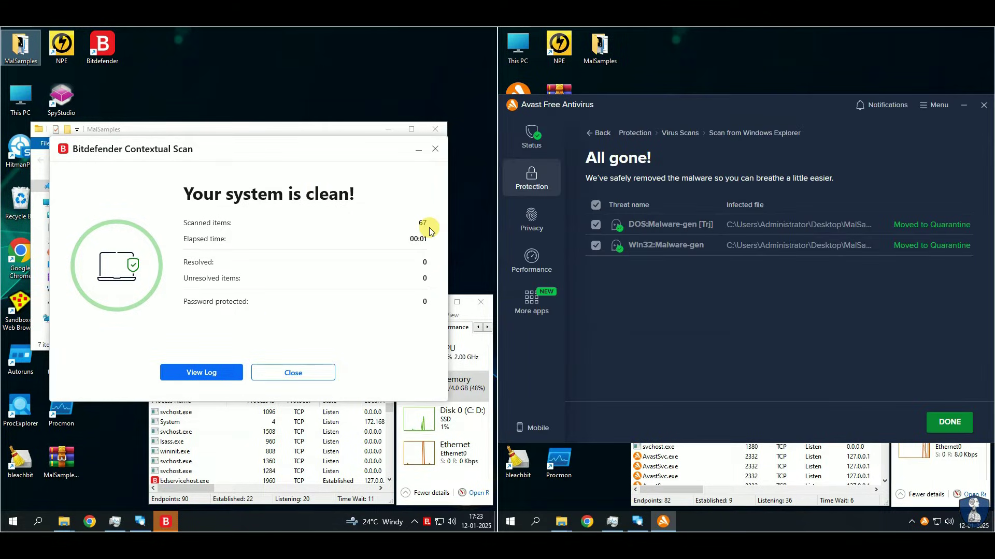
Step: Close the Bitdefender Contextual Scan results, finish Avast's folder scan, and close the Avast window
click(294, 372)
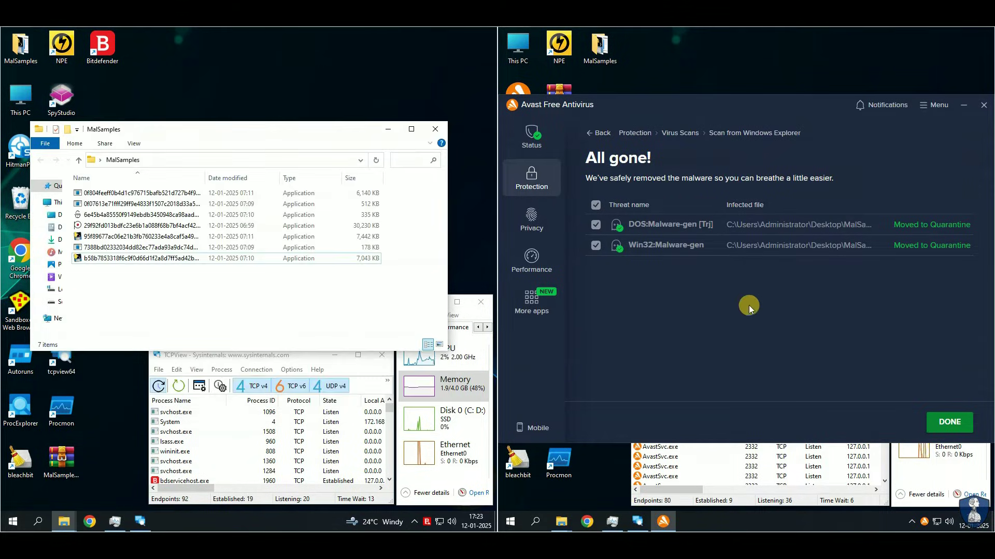
click(949, 423)
click(983, 107)
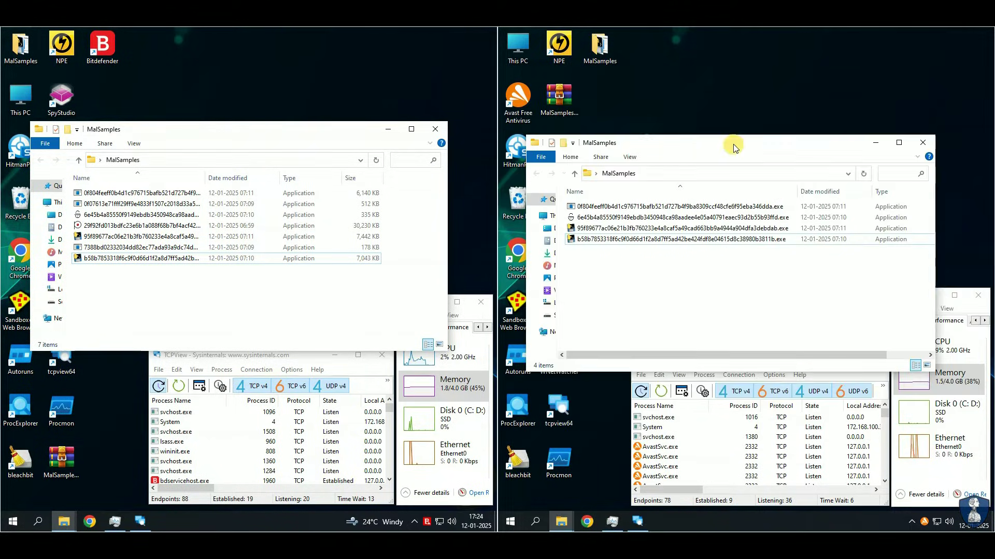
Step: Compare the files left after the folder scans, and close the MalSamples windows and TCPView on both machines
drag(733, 144, 786, 89)
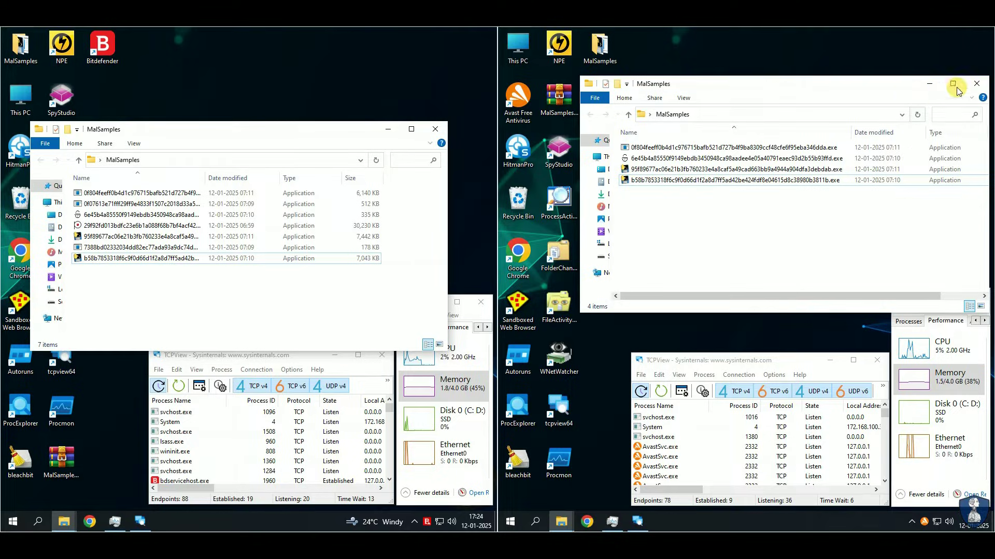
click(976, 84)
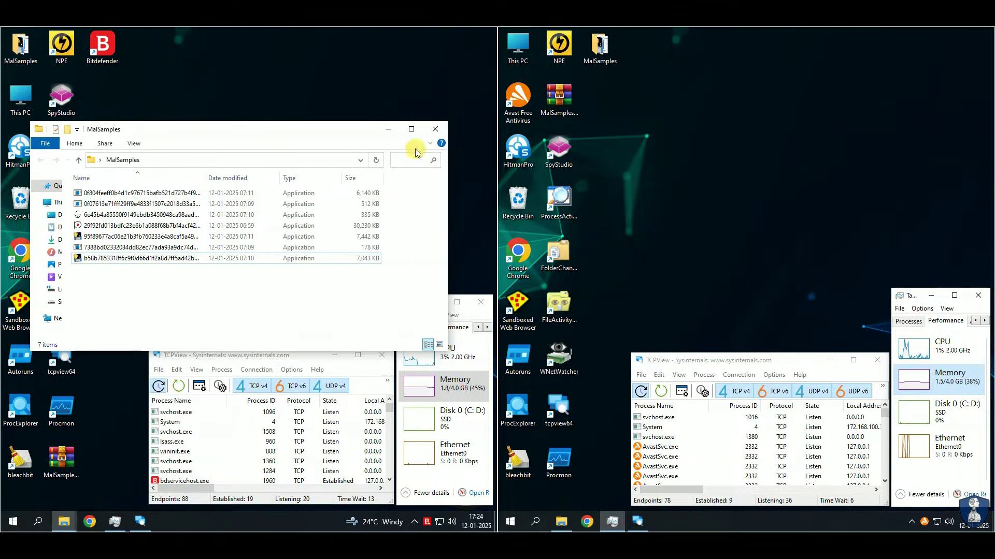
click(435, 129)
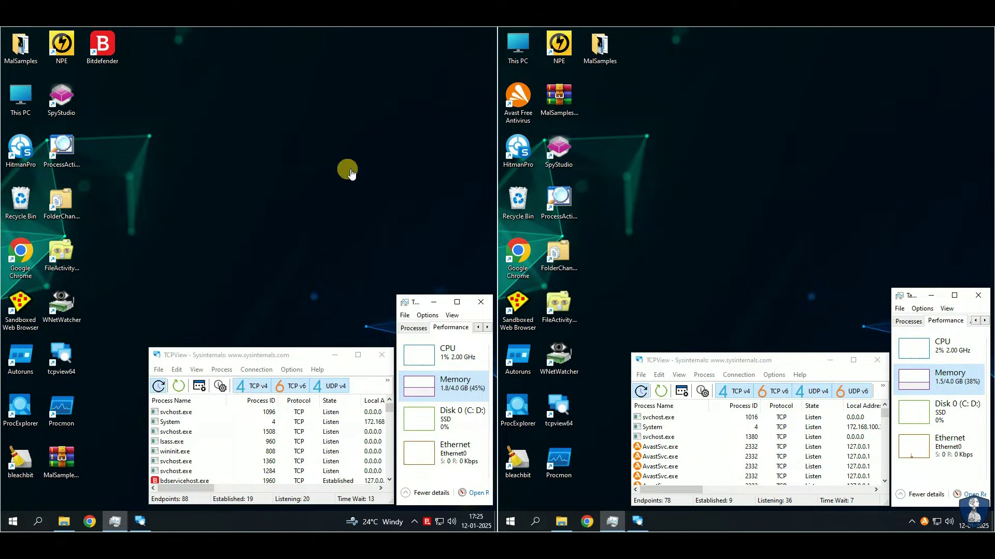
click(381, 356)
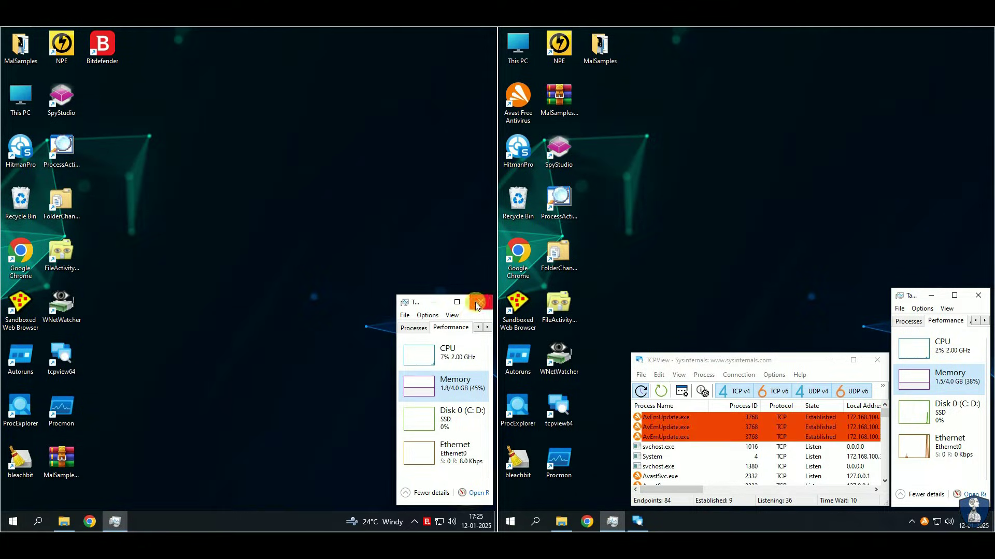
click(877, 360)
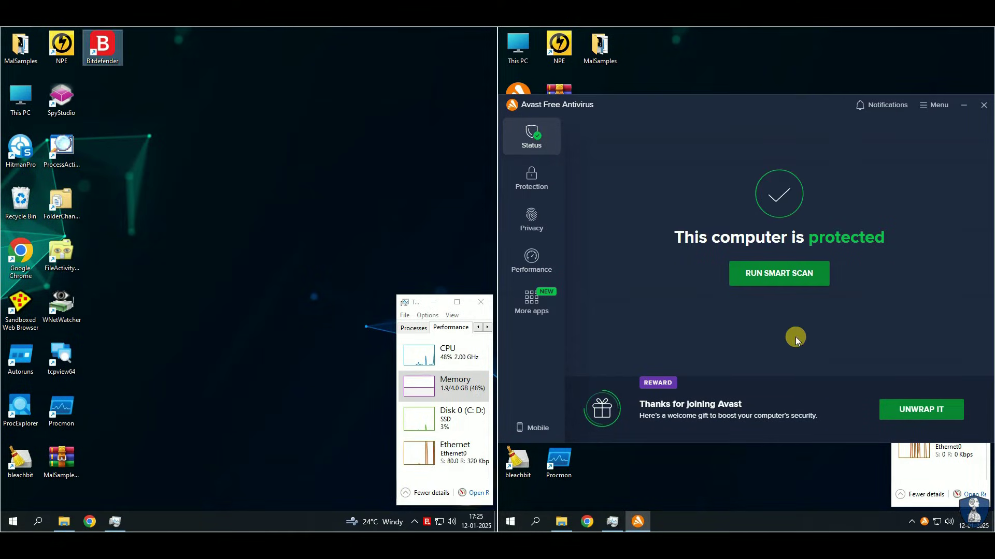
Step: Run a Smart Scan in Avast, and dismiss Bitdefender's restart recommendation and start its Quick Scan
click(780, 274)
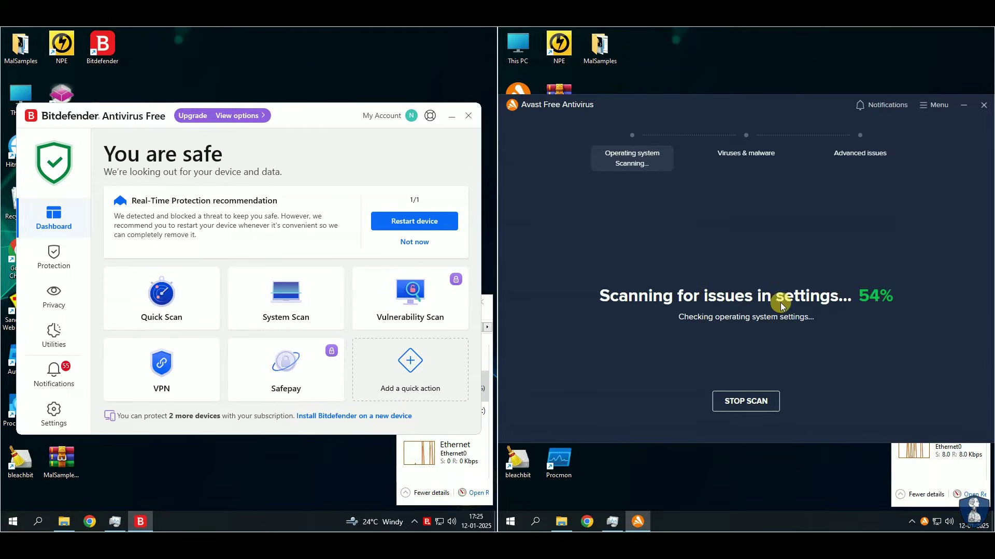
click(414, 242)
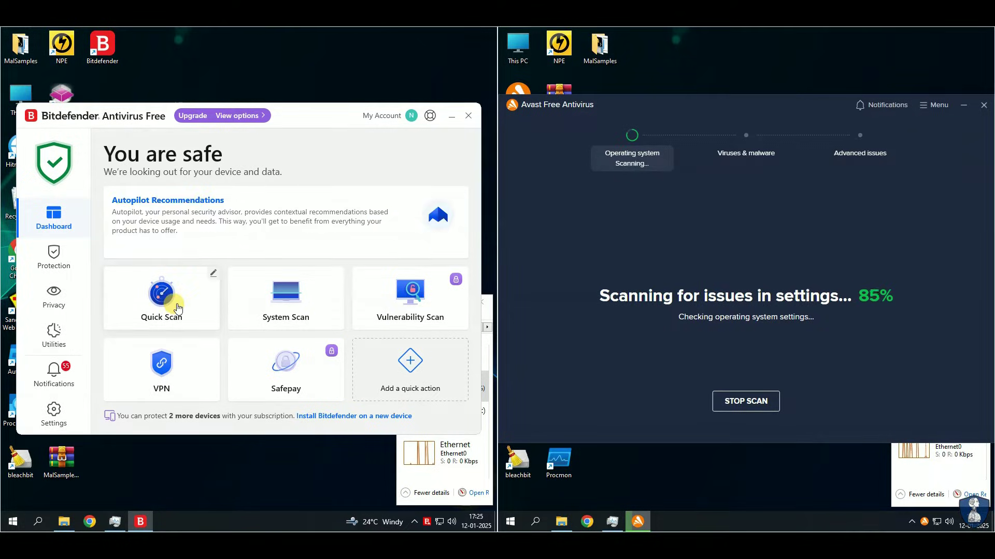
click(158, 308)
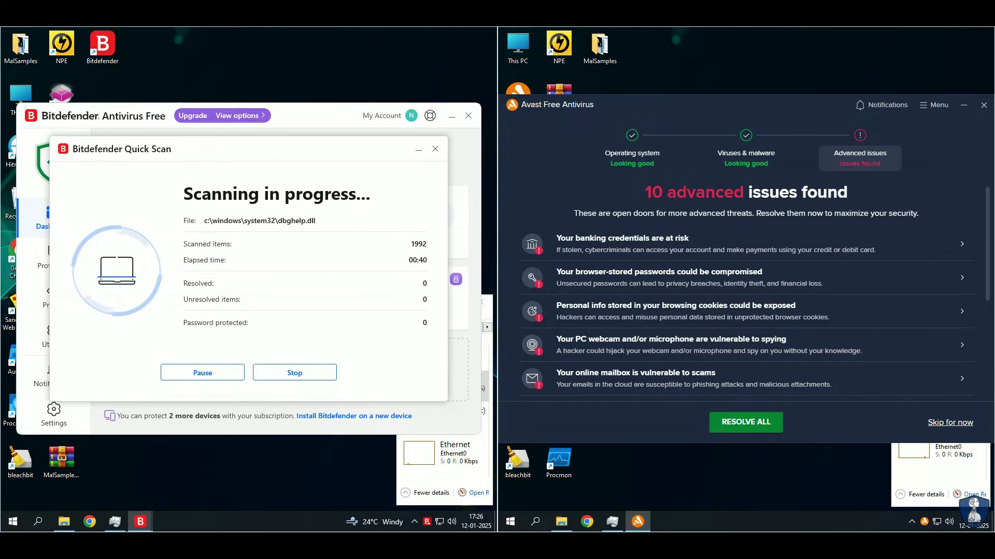
Step: Skip resolving the advanced issues in Avast and close the Smart Scan summary
click(967, 422)
click(806, 294)
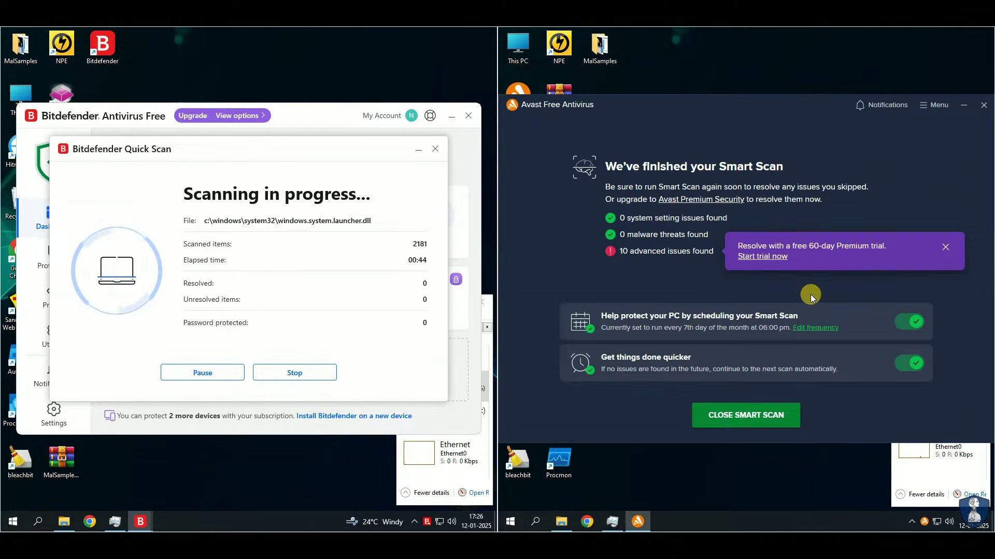
click(752, 414)
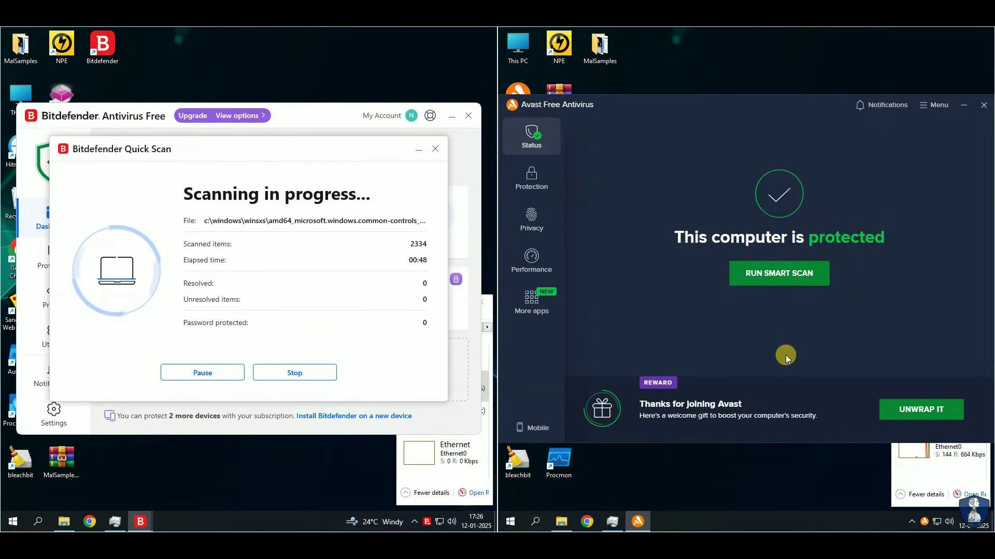
Step: Look through the scan types on Avast's Virus Scans page under Protection and return to the Status page
click(532, 180)
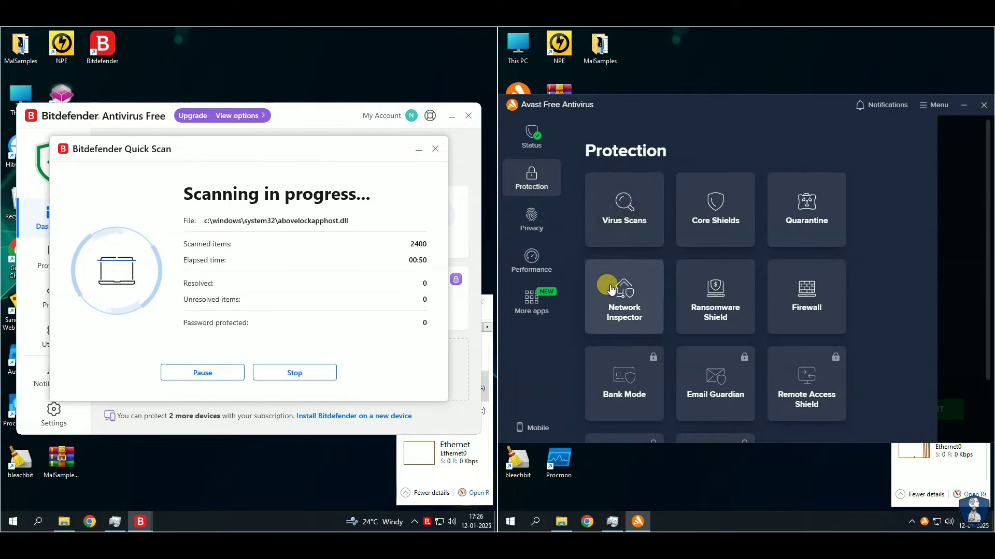
click(611, 230)
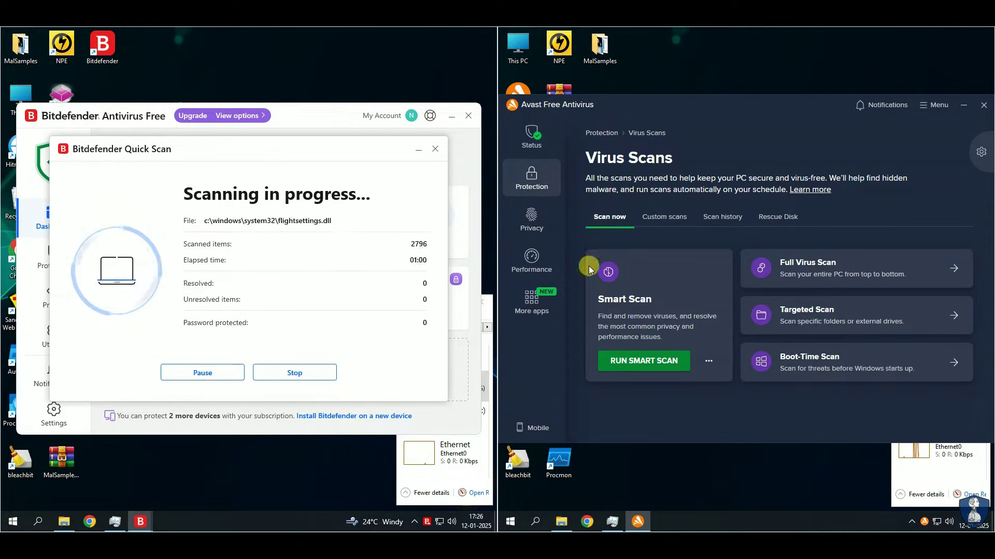
click(531, 137)
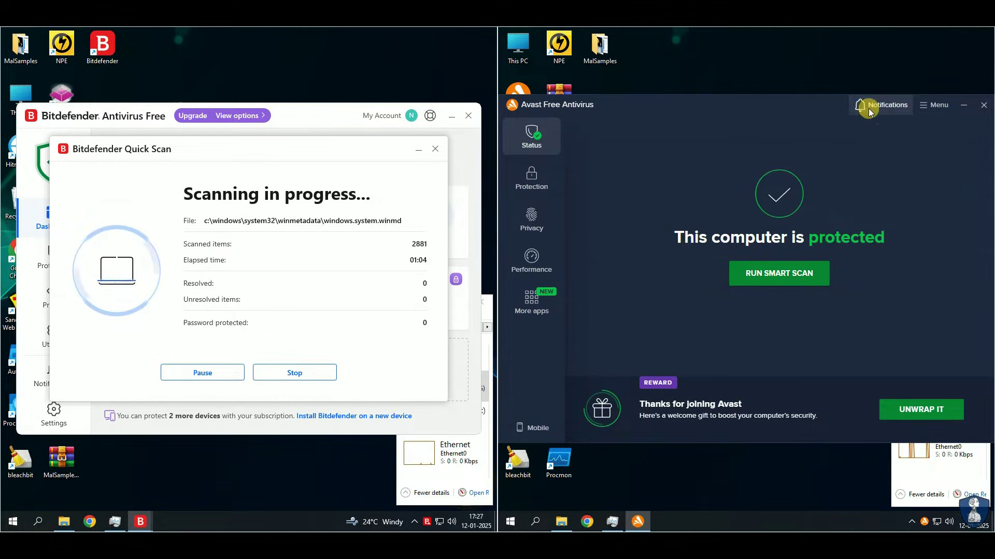
Step: Check Avast's notifications, dismiss Bitdefender's Quick Scan summary and close both antivirus windows
click(869, 107)
click(772, 118)
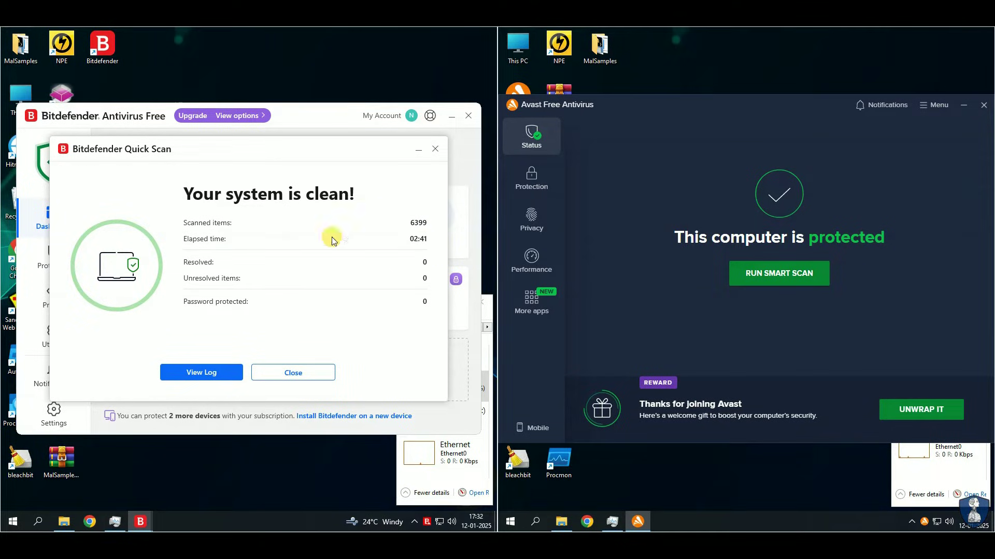
click(283, 374)
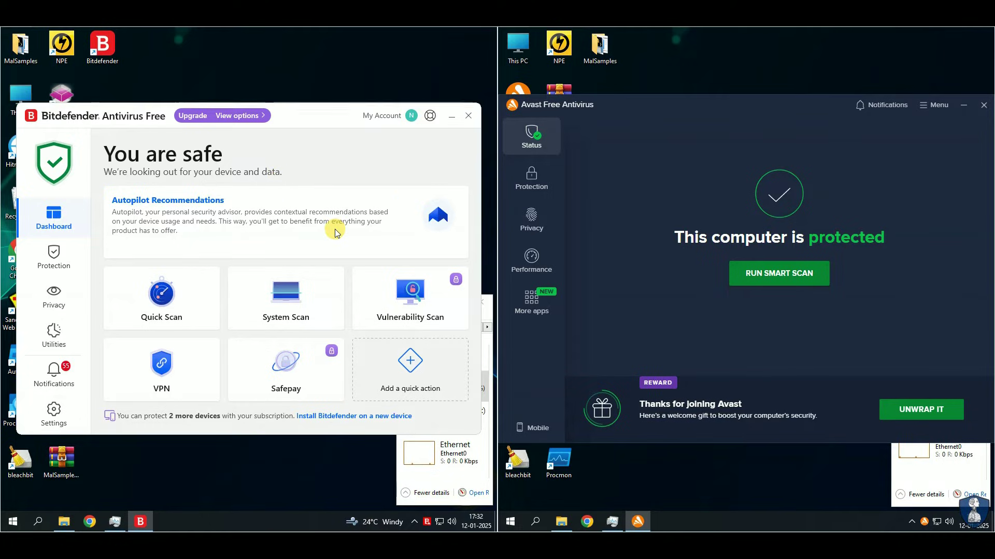
click(469, 117)
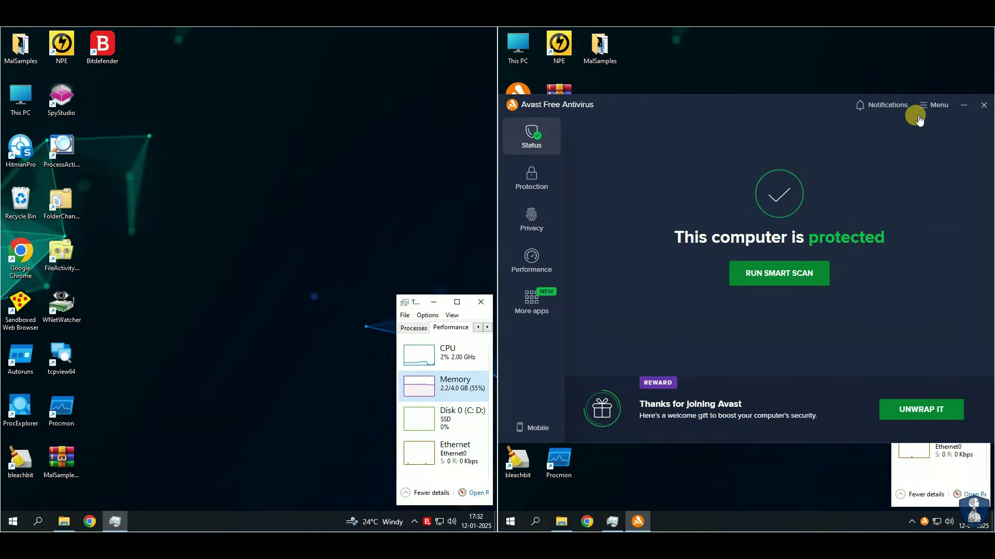
click(984, 106)
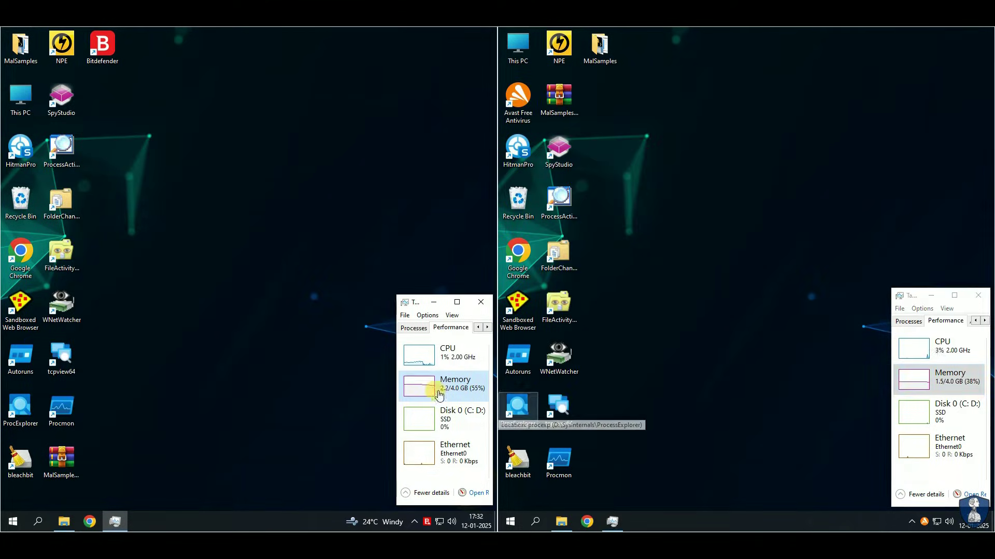
Step: Widen Task Manager on the Bitdefender machine, show its startup programs and disable Microsoft Edge
right_click(700, 524)
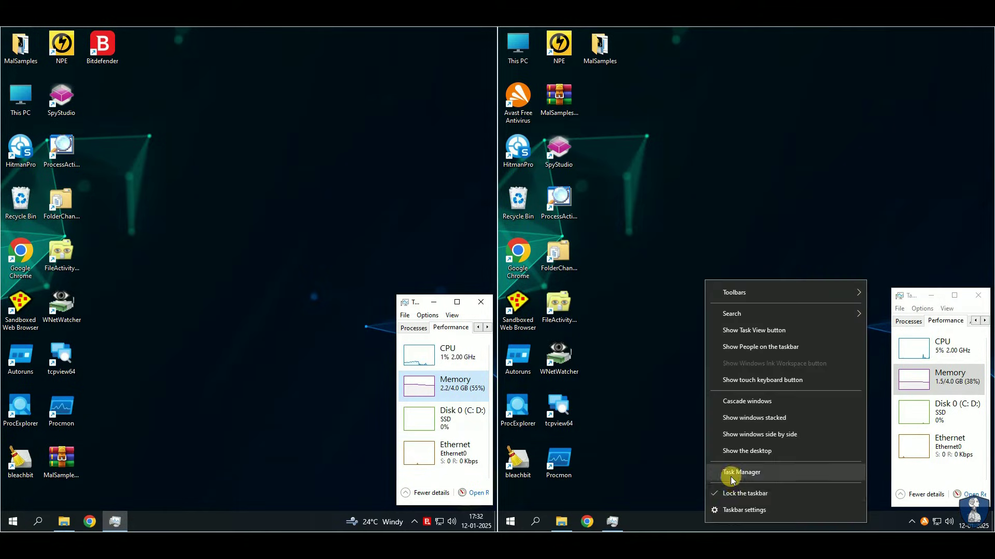
right_click(226, 523)
click(248, 490)
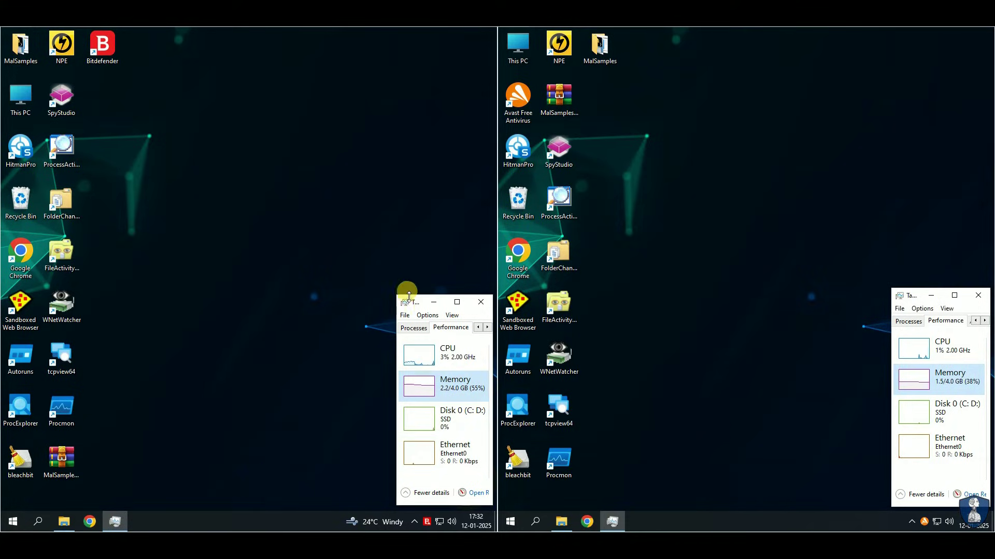
drag(397, 321, 130, 321)
click(253, 328)
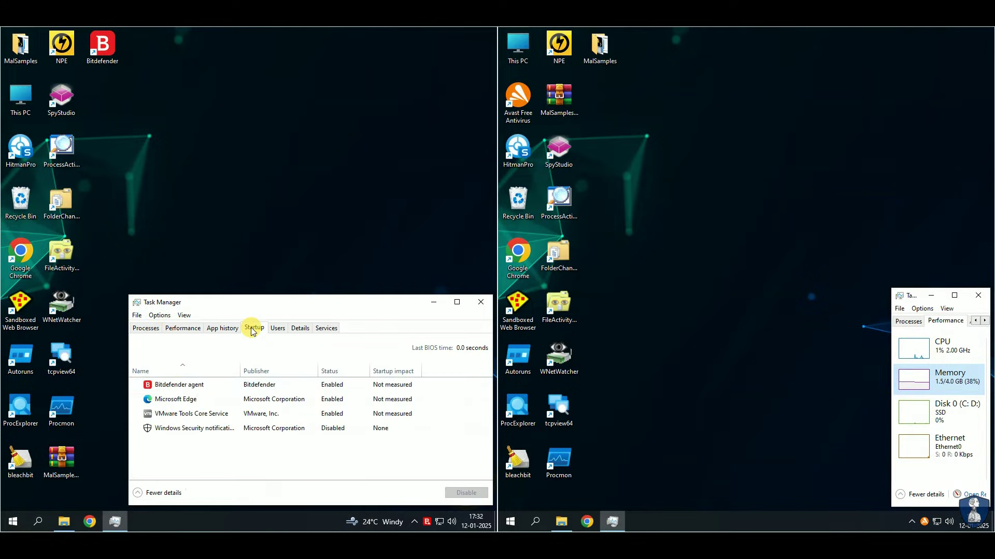
click(176, 399)
click(466, 492)
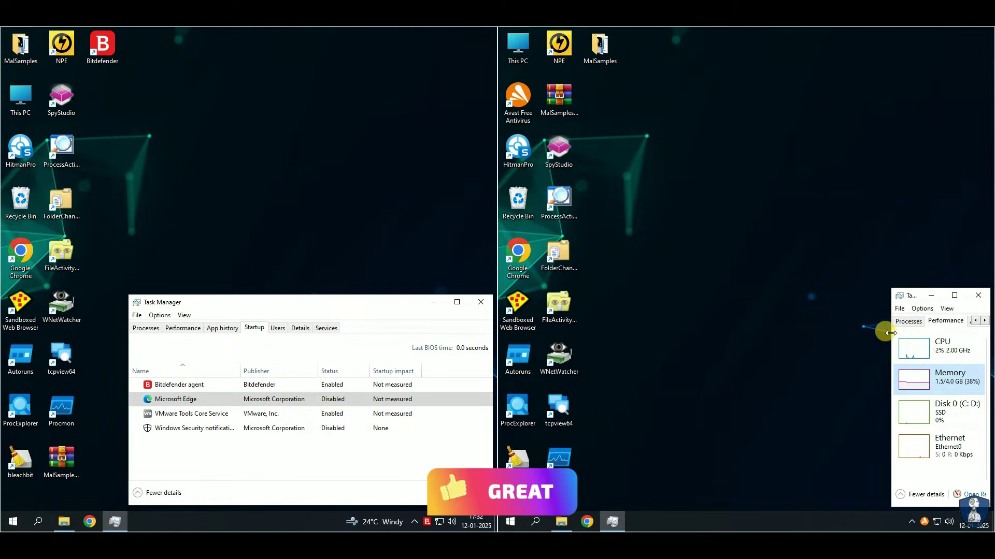
Step: Review the startup programs in the Avast machine's Task Manager and close Task Manager on both machines
drag(891, 328, 633, 332)
click(758, 321)
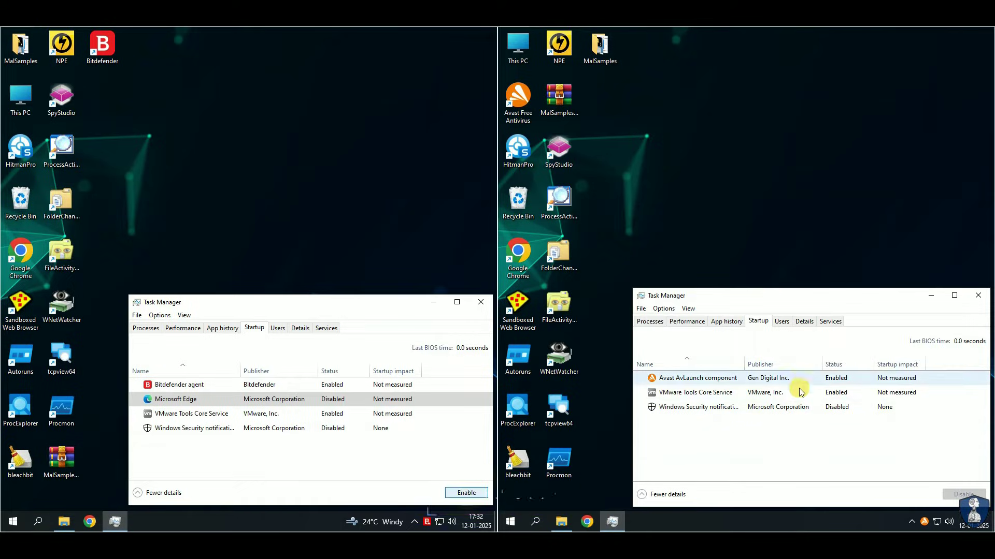
click(978, 295)
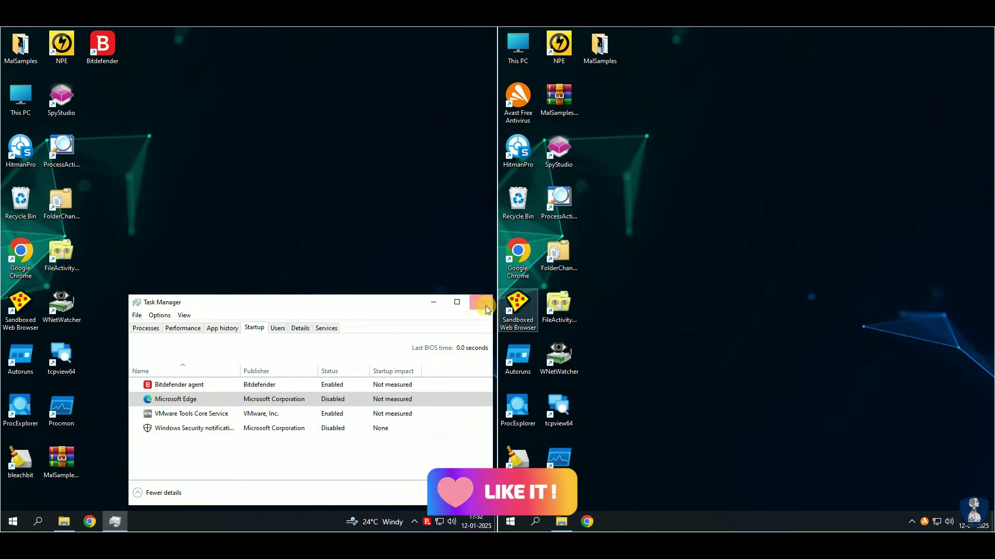
click(480, 302)
Step: Launch Norton Power Eraser on both machines and run a folder scan of the desktop MalSamples folder on the Avast machine
double_click(61, 46)
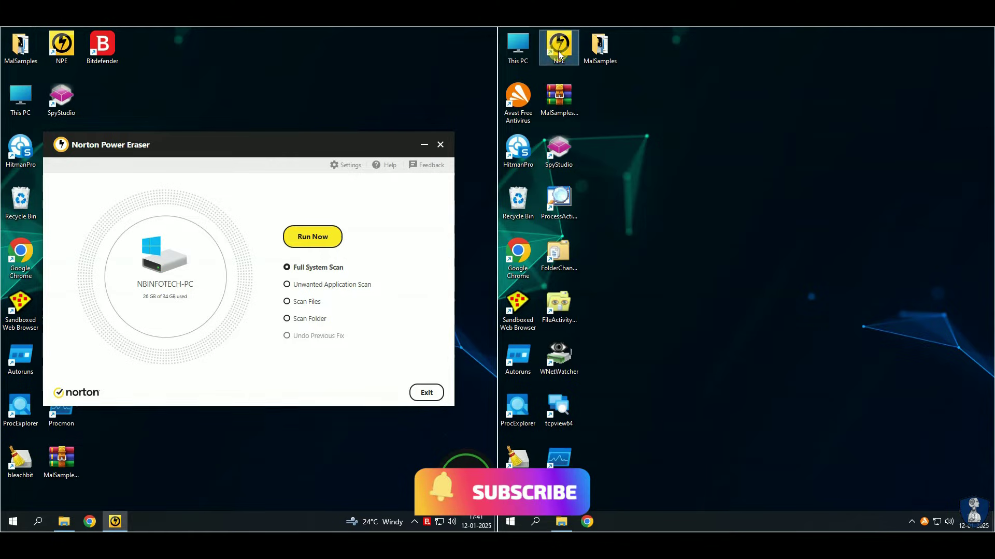
double_click(558, 50)
click(784, 318)
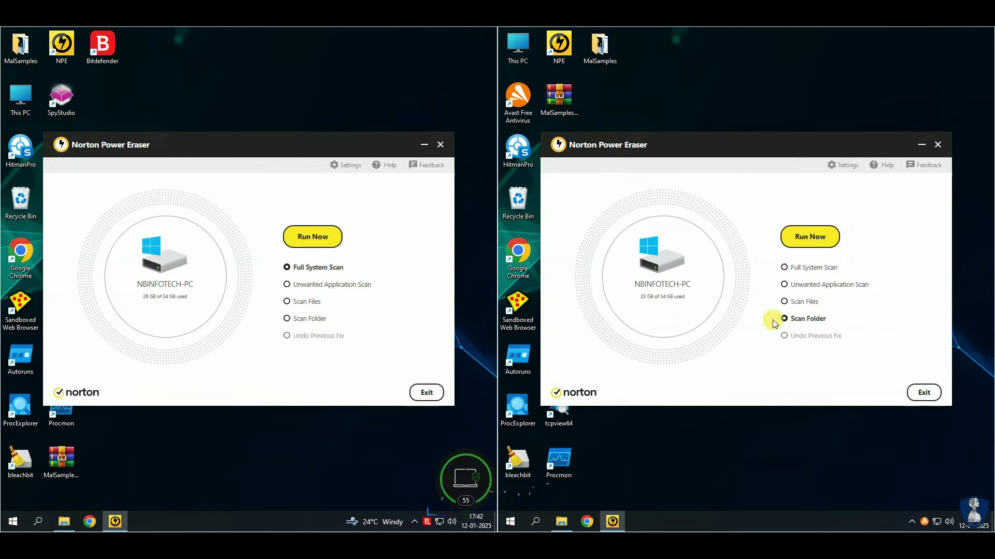
click(810, 237)
click(659, 207)
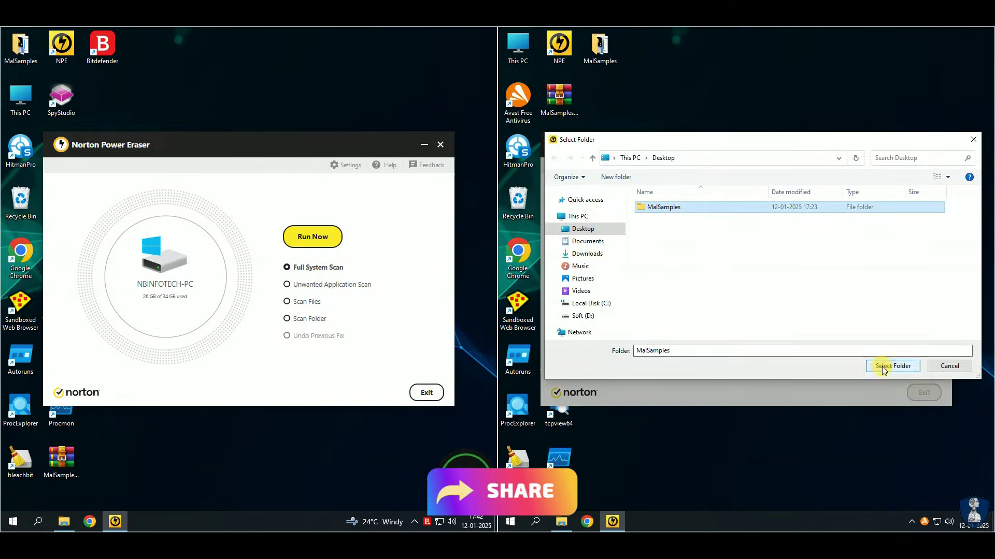
click(892, 366)
Step: Run a Norton Power Eraser folder scan of the desktop MalSamples folder on the Bitdefender machine
click(286, 318)
click(313, 236)
click(162, 207)
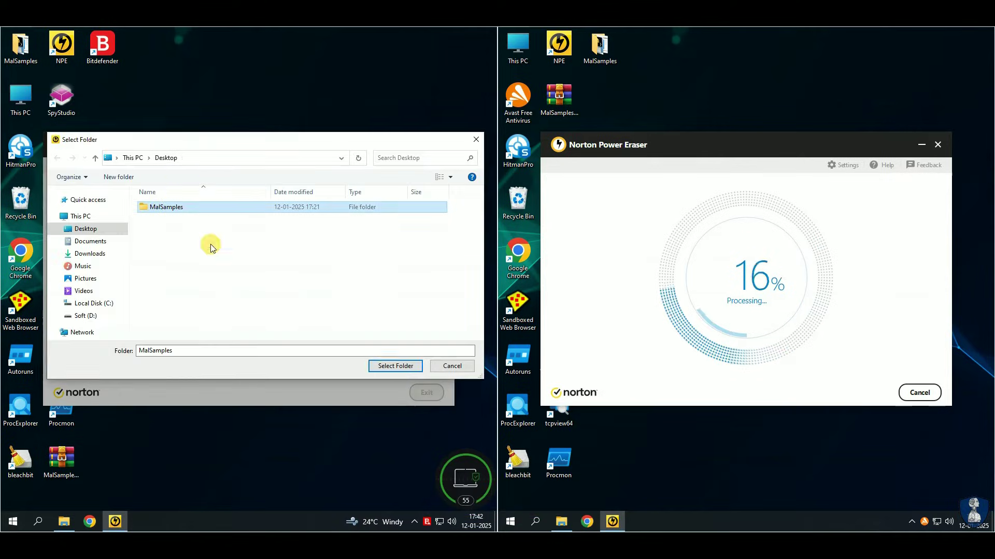
click(395, 366)
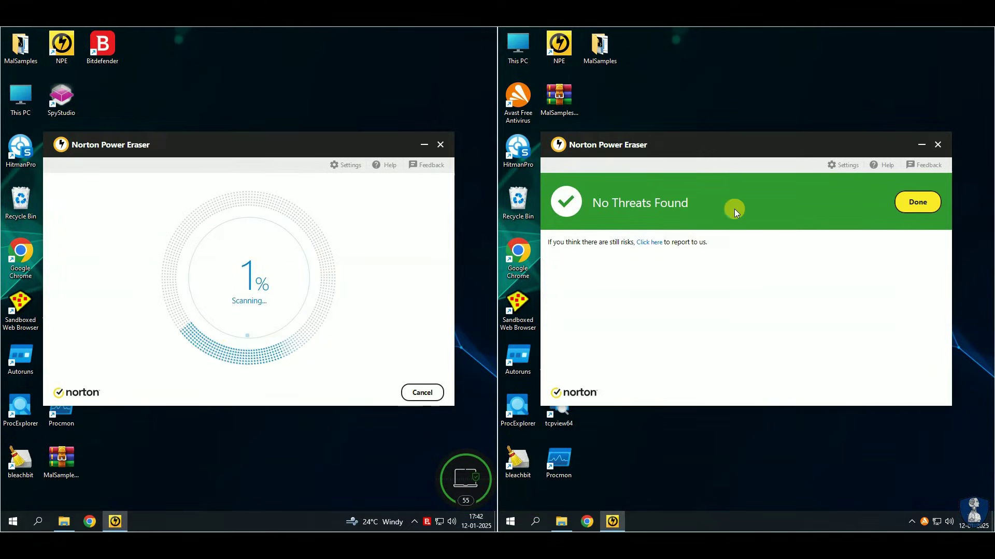
Step: Close the Avast machine's scan results and fix the MalSamples threat detected on the Bitdefender machine
click(917, 202)
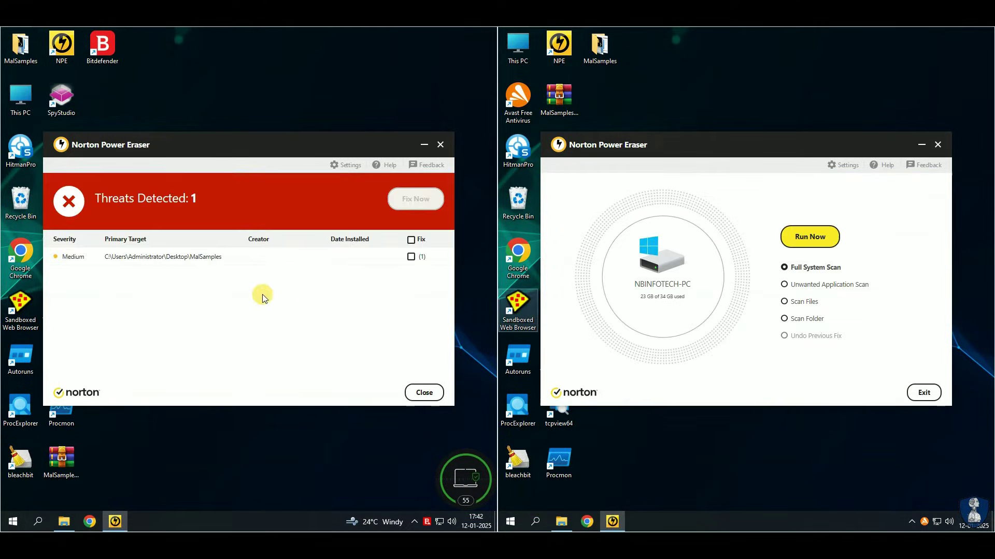
click(411, 240)
click(416, 199)
click(305, 326)
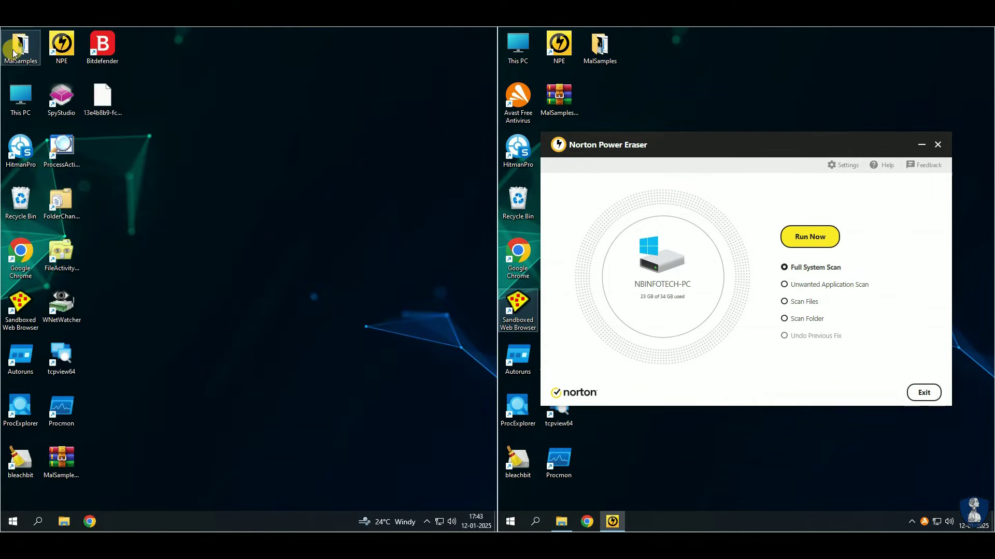
Step: Open the MalSamples folder on the Bitdefender machine and enlarge its window
drag(13, 52, 94, 155)
double_click(61, 115)
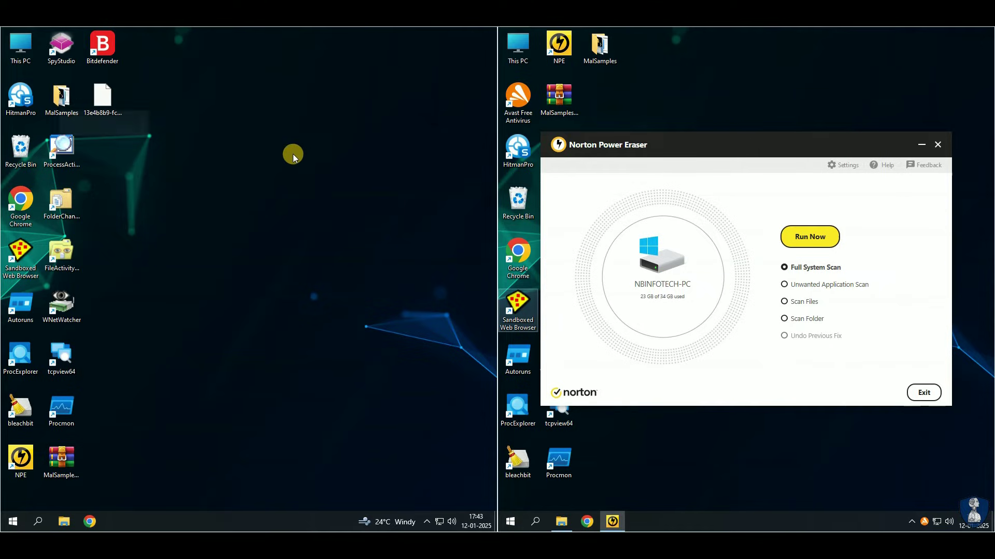
drag(62, 392, 78, 101)
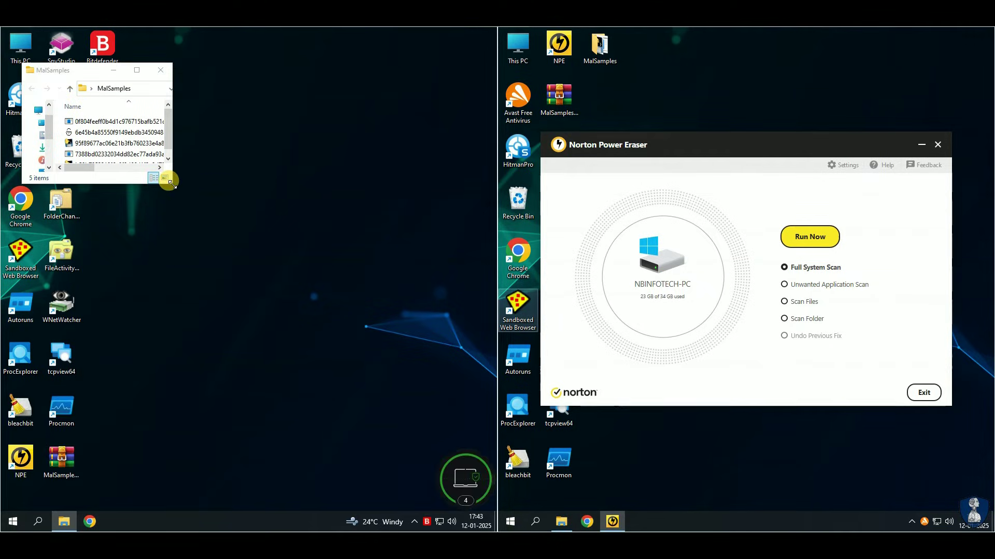
drag(171, 183, 401, 288)
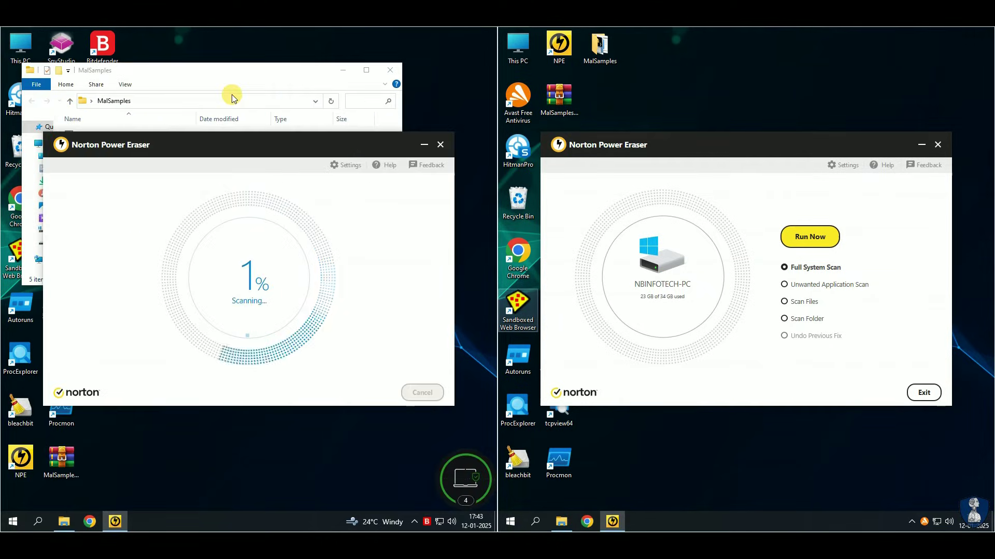
Step: Examine the details of the repaired MalSamples threat in Norton Power Eraser and close the results
click(425, 257)
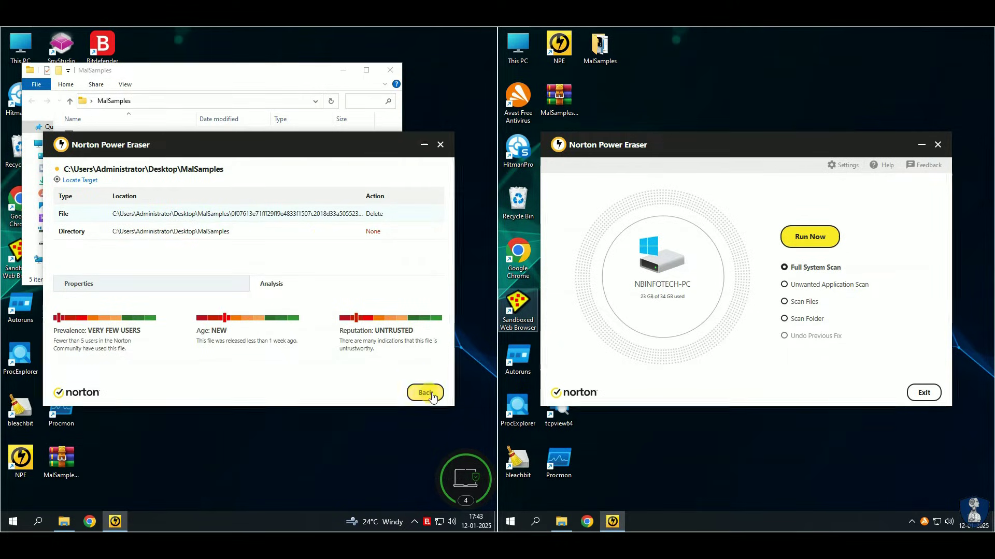
click(425, 393)
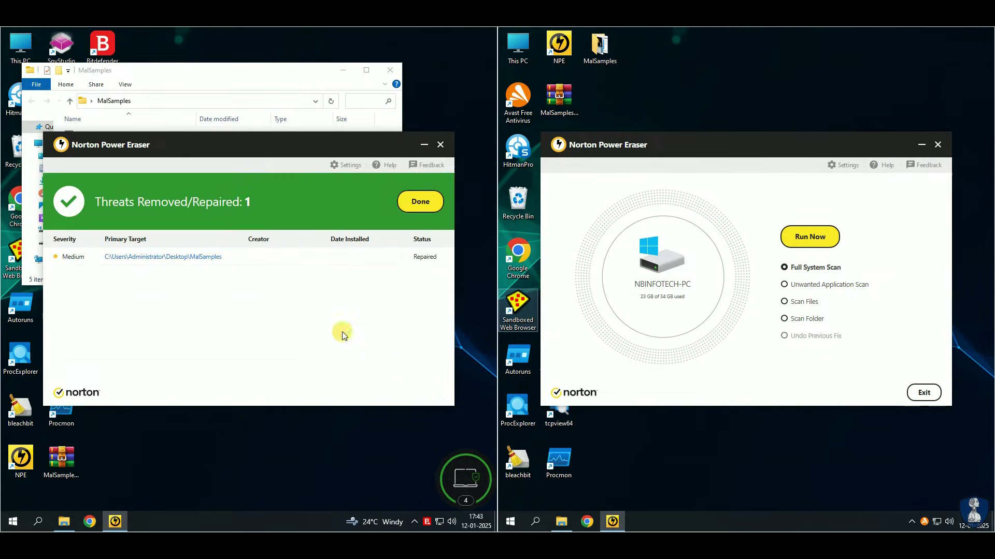
click(417, 201)
Step: Compare the files remaining in the MalSamples folders on both machines and close the folder windows
click(195, 115)
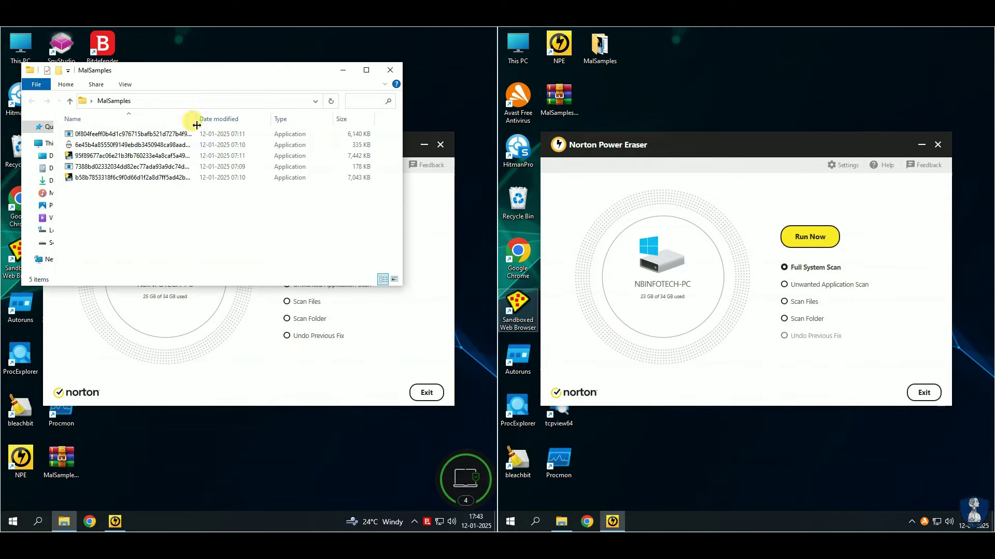
click(387, 70)
double_click(598, 53)
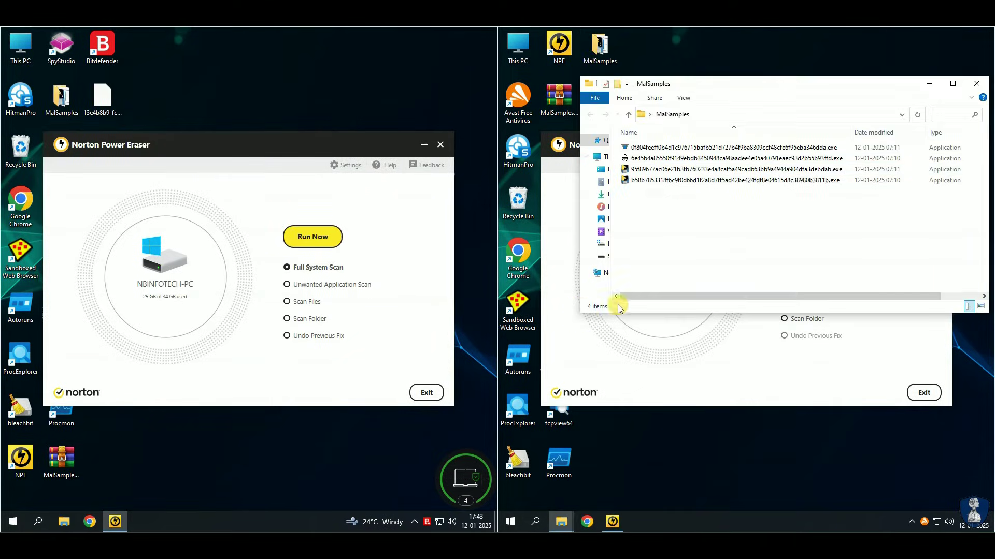
click(976, 83)
Step: Start a Norton Power Eraser full system scan with the rootkit scan included on the Bitdefender machine, accepting the restart
drag(262, 145, 247, 79)
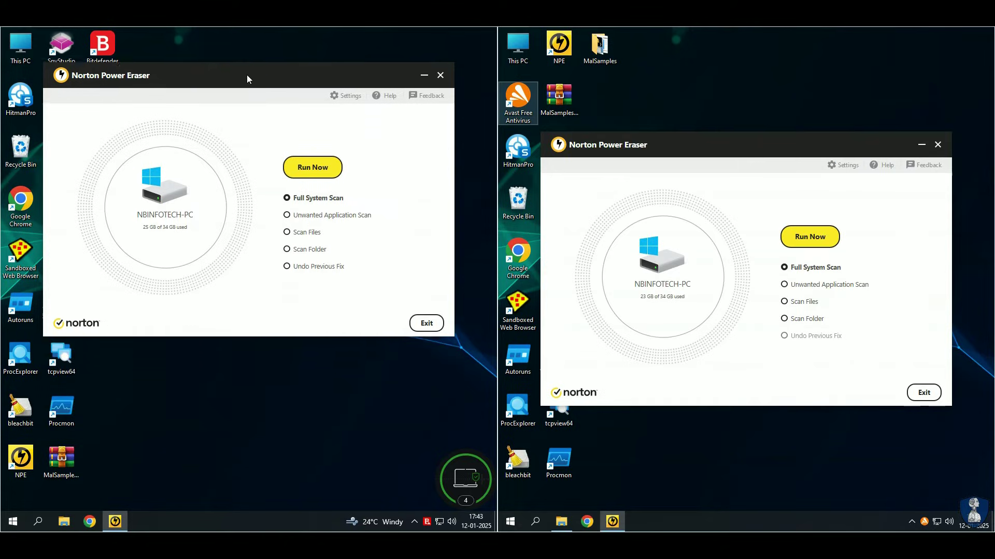
click(346, 95)
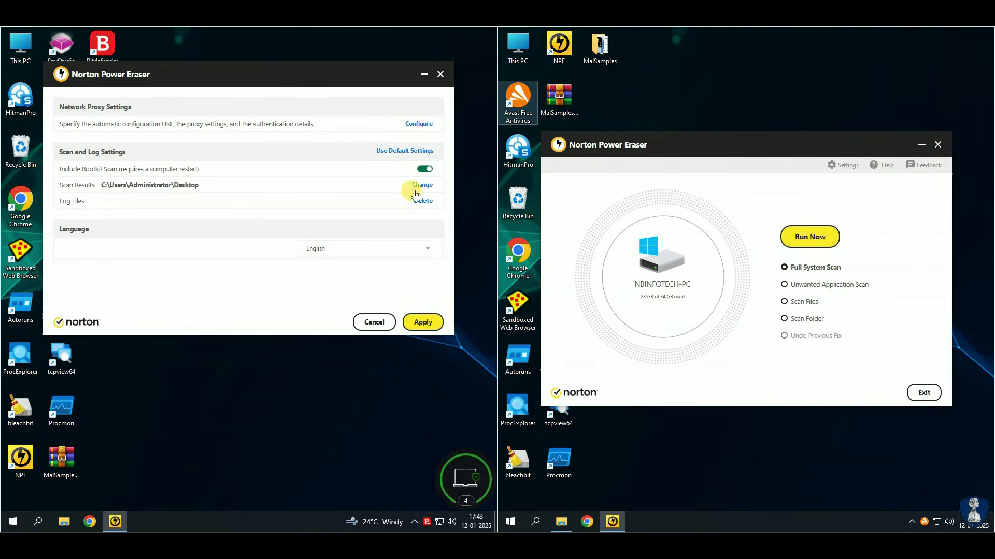
click(423, 322)
click(313, 165)
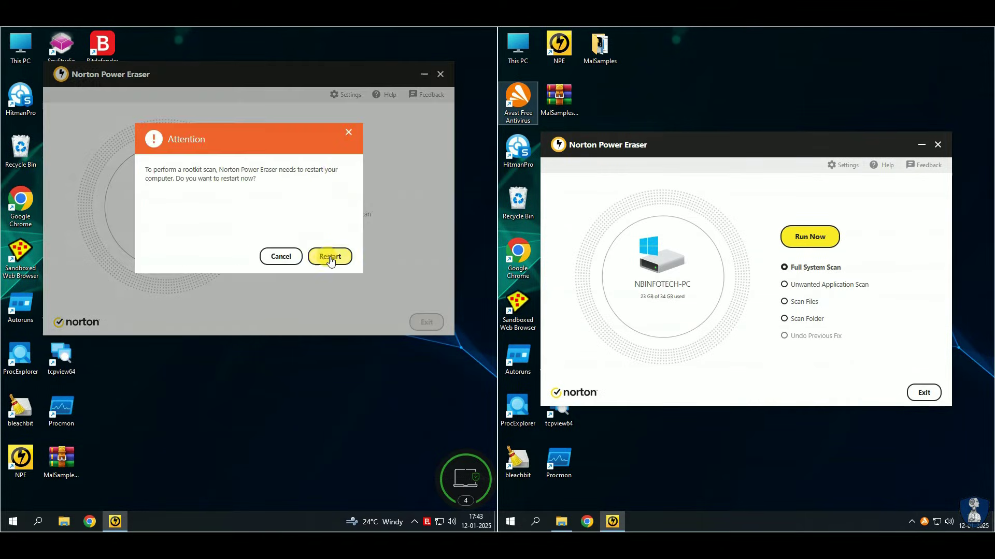
click(330, 258)
Step: Include the rootkit scan in Norton Power Eraser on the Avast machine and start a full system scan, accepting the restart
click(619, 105)
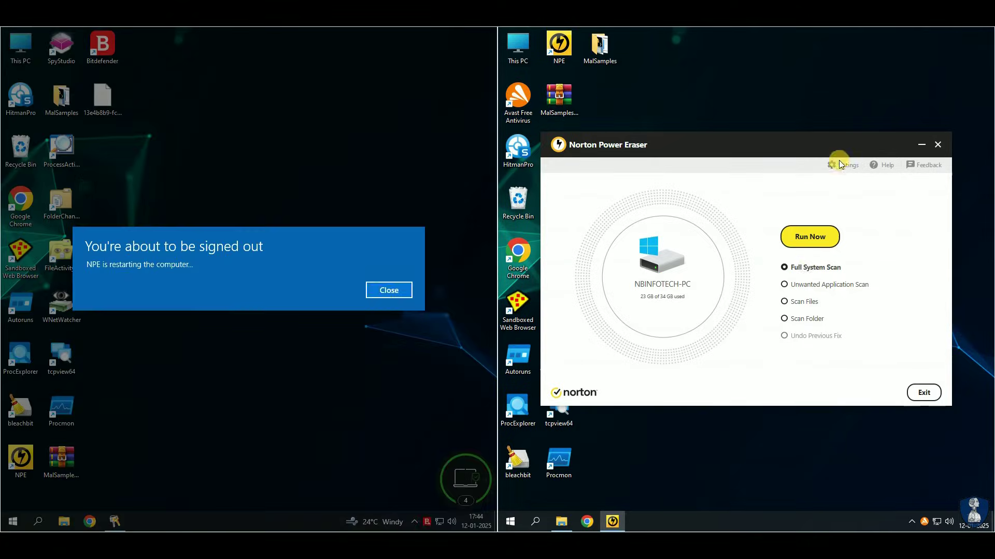
click(840, 164)
click(918, 237)
click(921, 395)
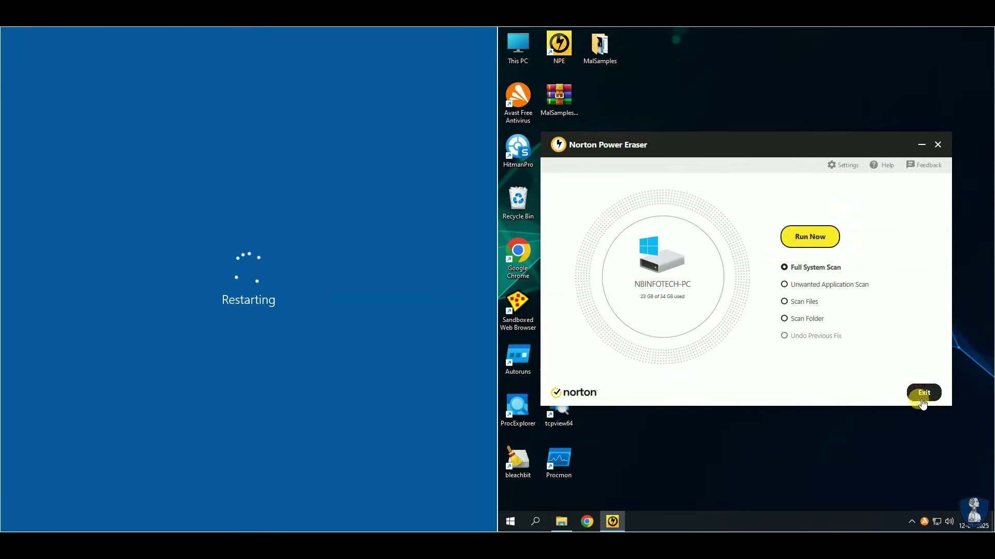
click(799, 238)
click(818, 321)
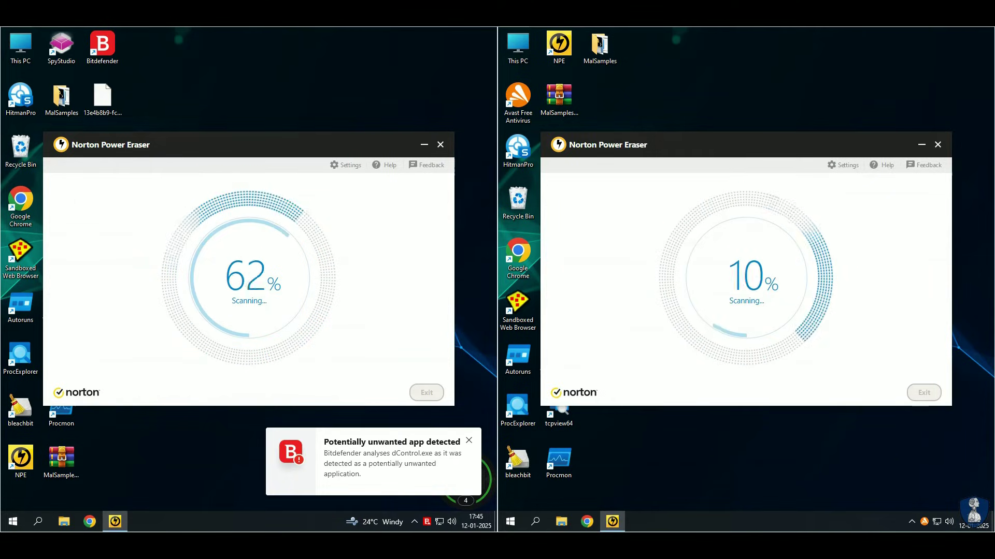
Step: Dismiss Bitdefender's potentially unwanted app notification and exit Norton Power Eraser on both machines
click(469, 441)
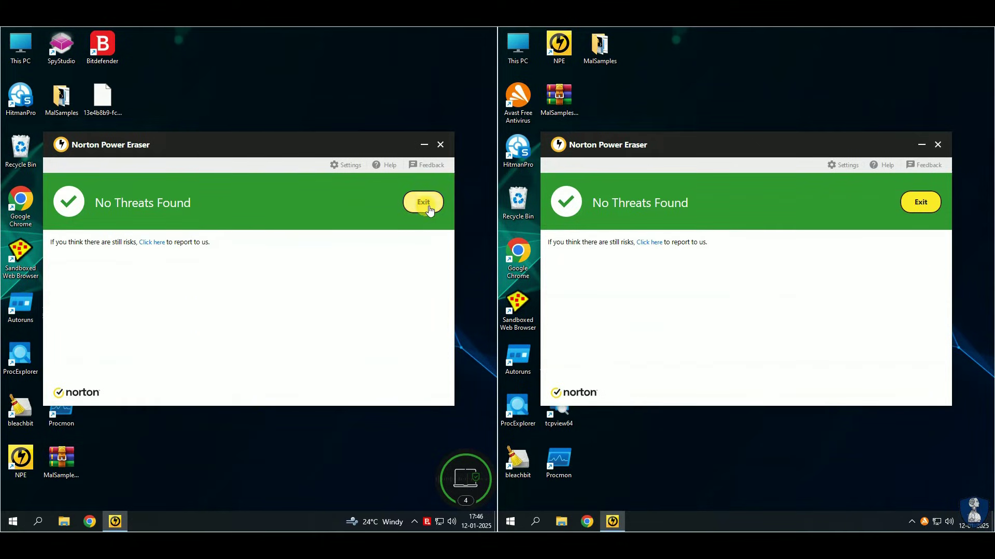
click(428, 208)
click(915, 208)
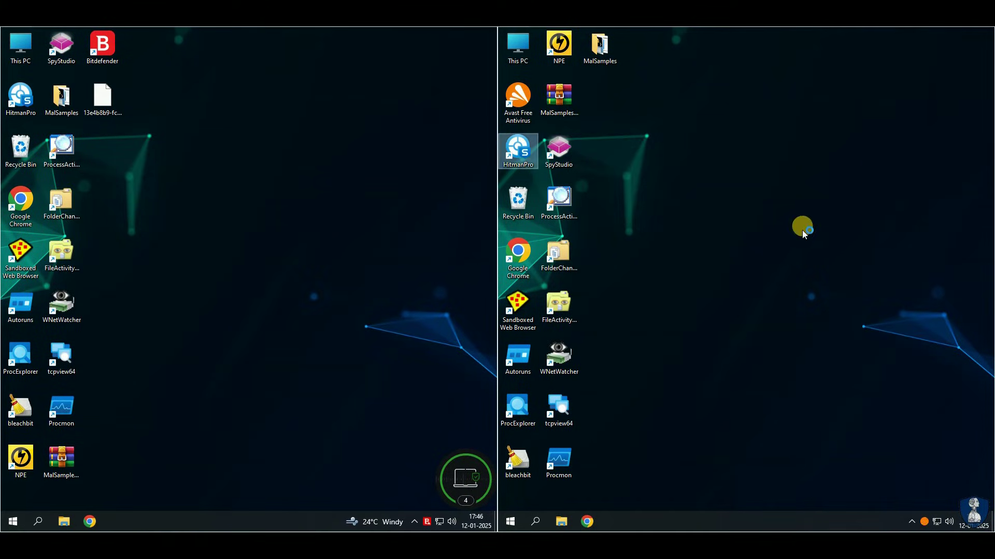
Step: Open HitmanPro on the Bitdefender machine and start a HitmanPro scan on both machines
double_click(26, 94)
click(826, 401)
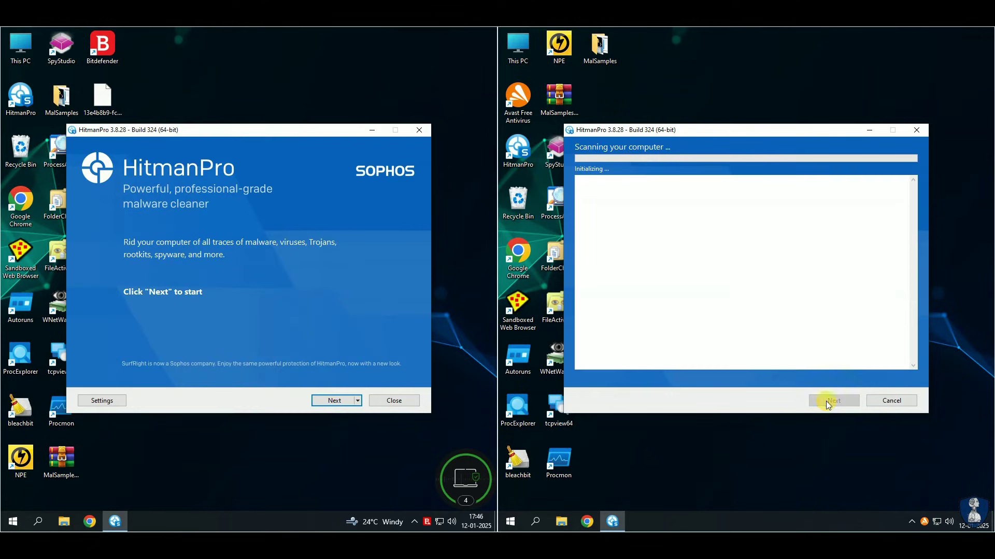
click(333, 400)
Step: Open Task Manager on both machines during the HitmanPro scans
right_click(241, 522)
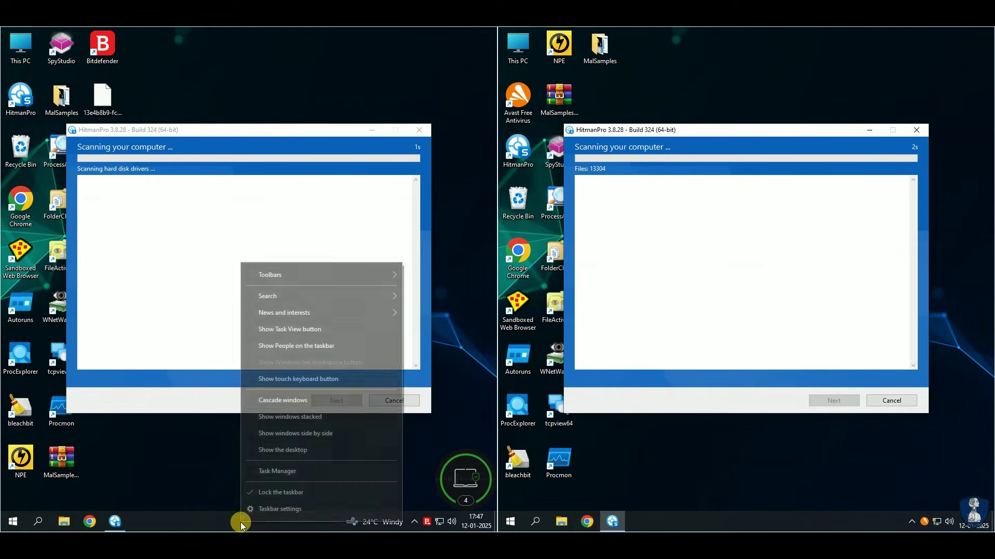
click(707, 522)
right_click(698, 520)
click(725, 472)
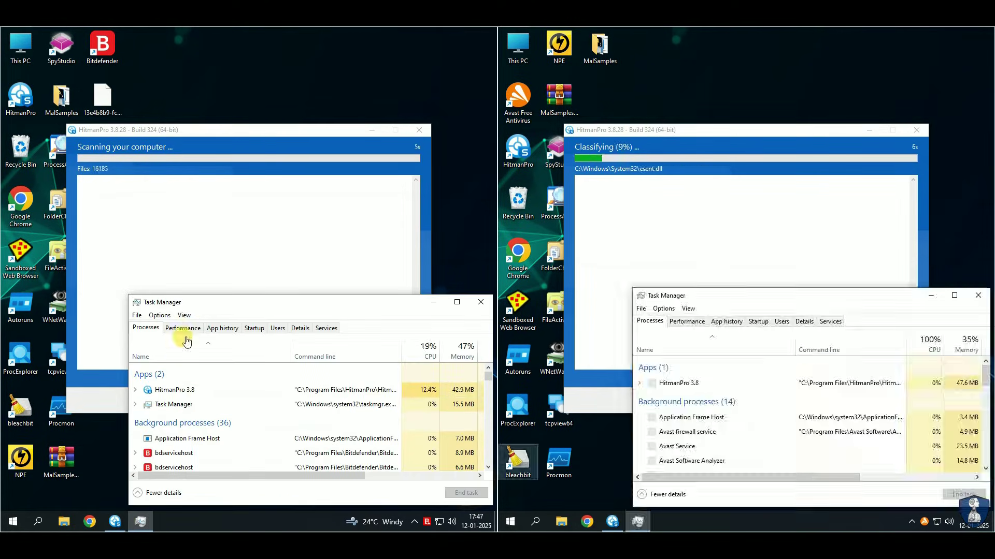
Step: Show the CPU performance graph in Task Manager on both machines and narrow both windows beside the running HitmanPro scans
click(182, 328)
drag(134, 303, 301, 303)
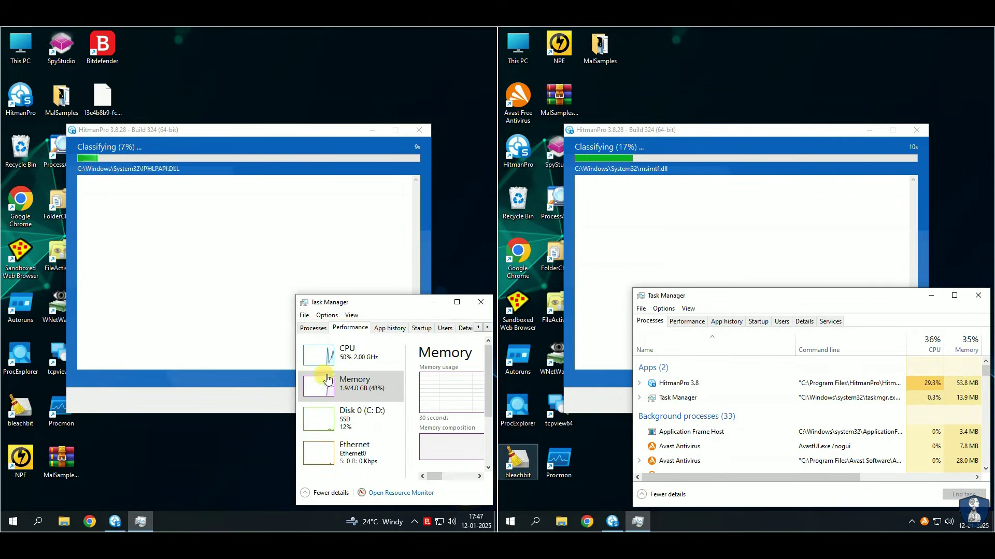
click(352, 355)
click(687, 321)
drag(689, 295, 774, 295)
click(778, 346)
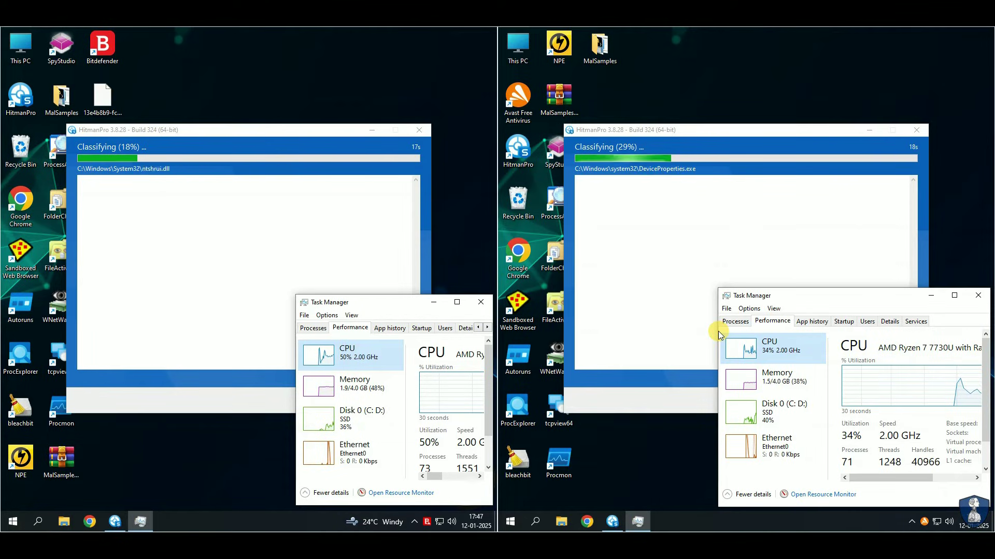
drag(718, 331, 861, 330)
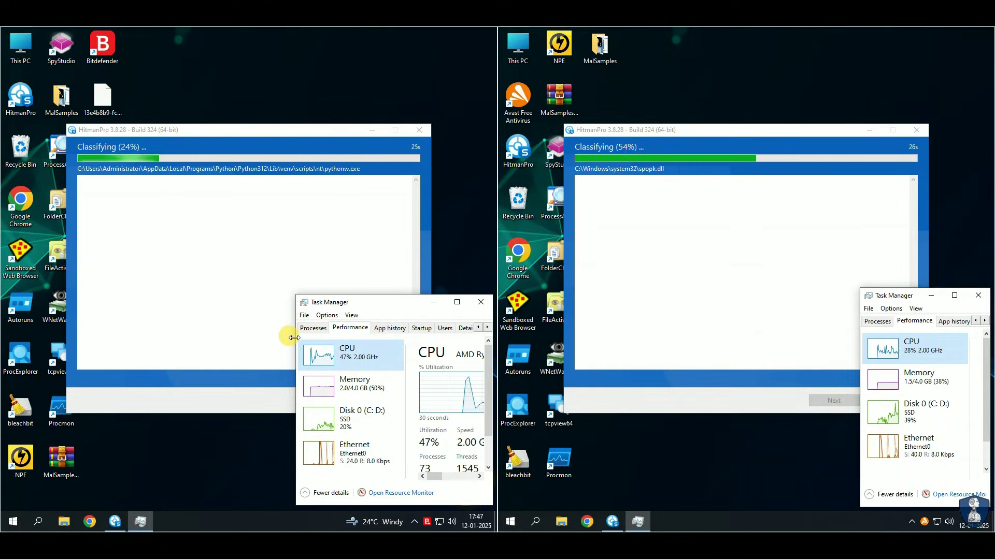
drag(296, 337, 376, 338)
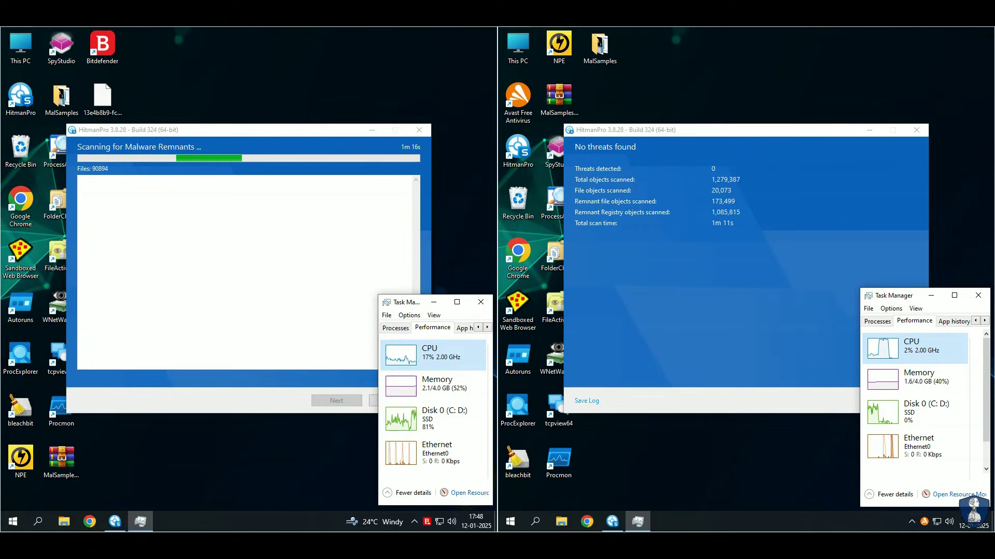
Step: Bring the HitmanPro scan results forward on the Avast machine and close HitmanPro
click(781, 329)
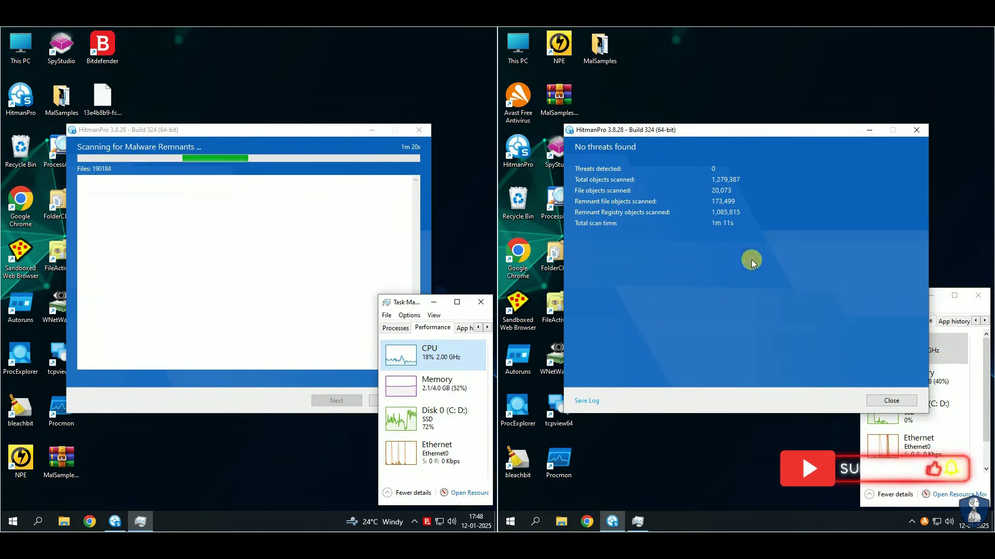
click(888, 402)
click(690, 271)
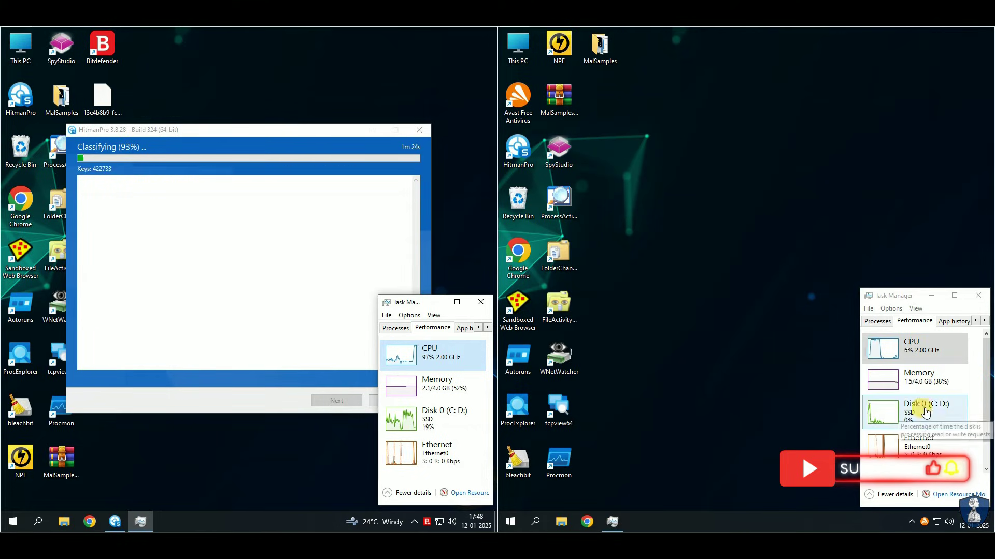
Step: Open the MalSamples folder on the Avast machine and widen its window to show the full file names
double_click(600, 46)
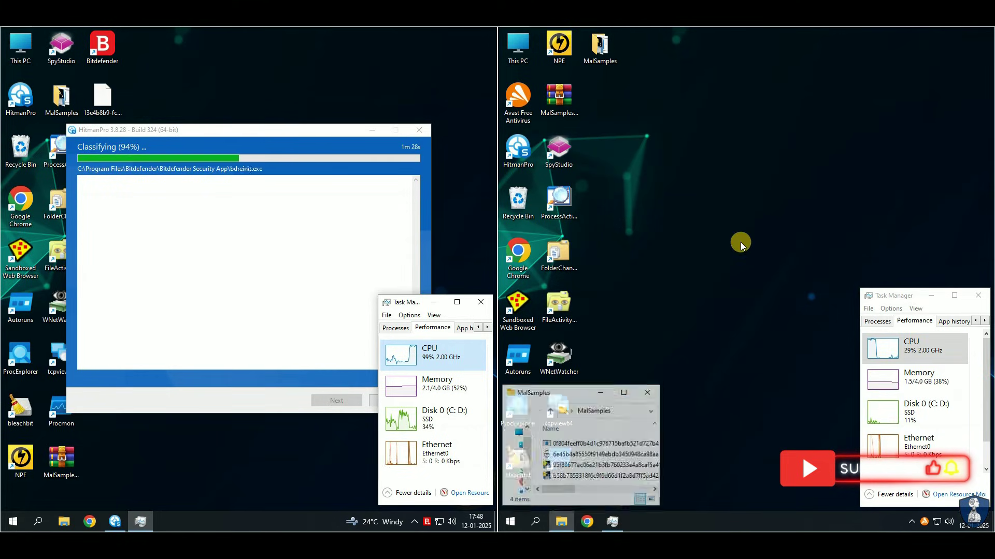
drag(580, 392, 594, 47)
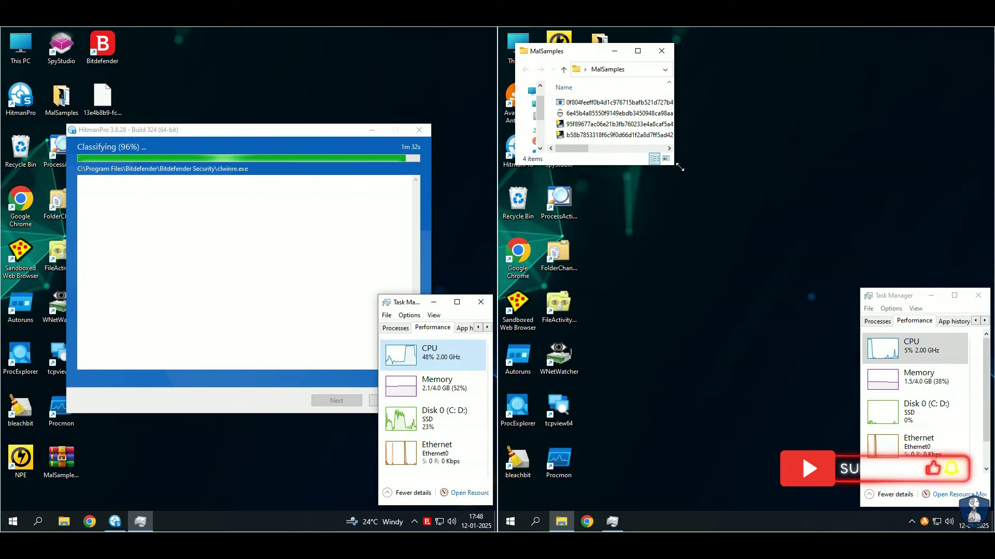
drag(678, 150, 908, 150)
drag(661, 51, 664, 384)
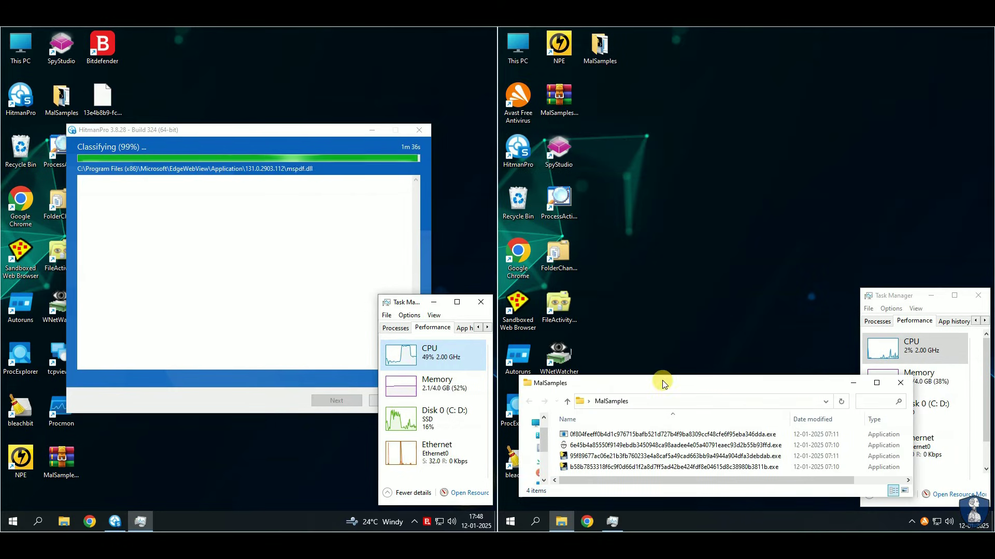
Step: Close Task Manager and open Google Chrome on the Avast machine
click(894, 301)
click(978, 296)
click(587, 521)
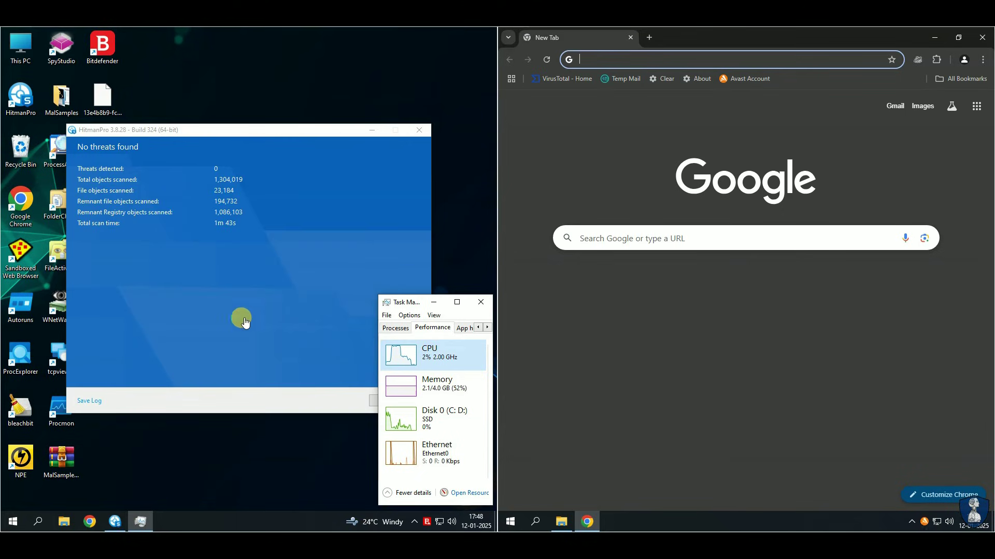
Step: Bring the HitmanPro scan results forward on the Bitdefender machine and close HitmanPro
click(246, 322)
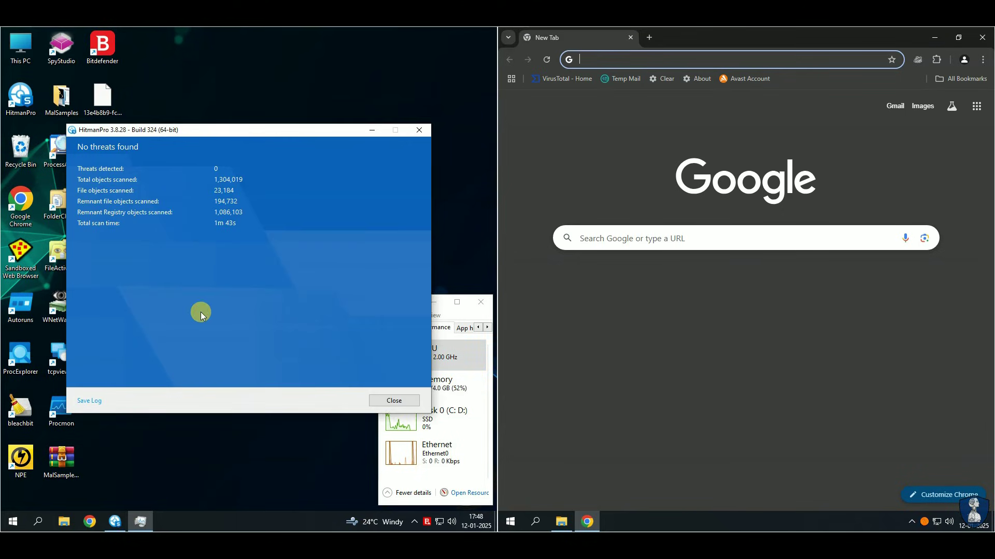
click(395, 403)
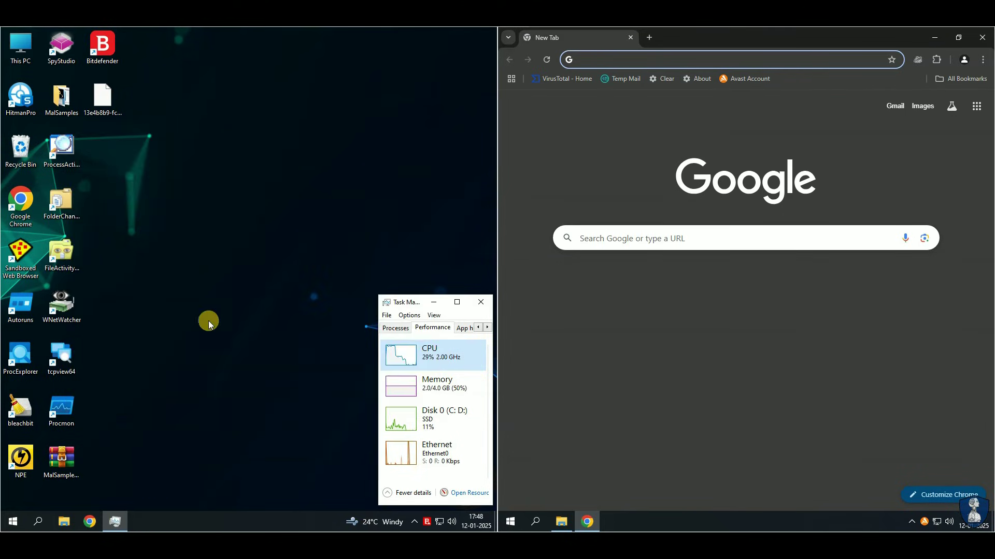
Step: Show the MalSamples folder with full file names on the Bitdefender machine, and load VirusTotal on the Avast machine
double_click(61, 99)
click(553, 79)
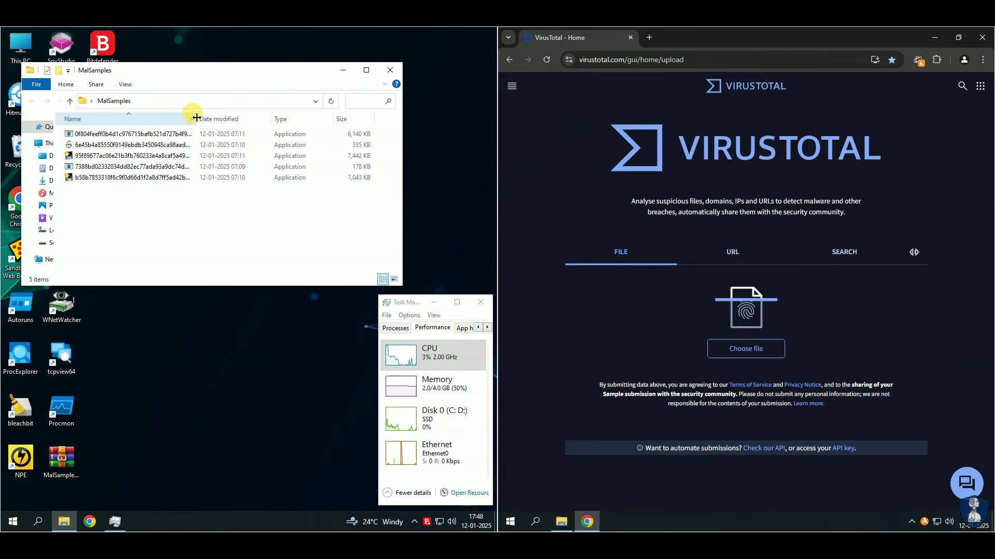
drag(197, 118, 306, 118)
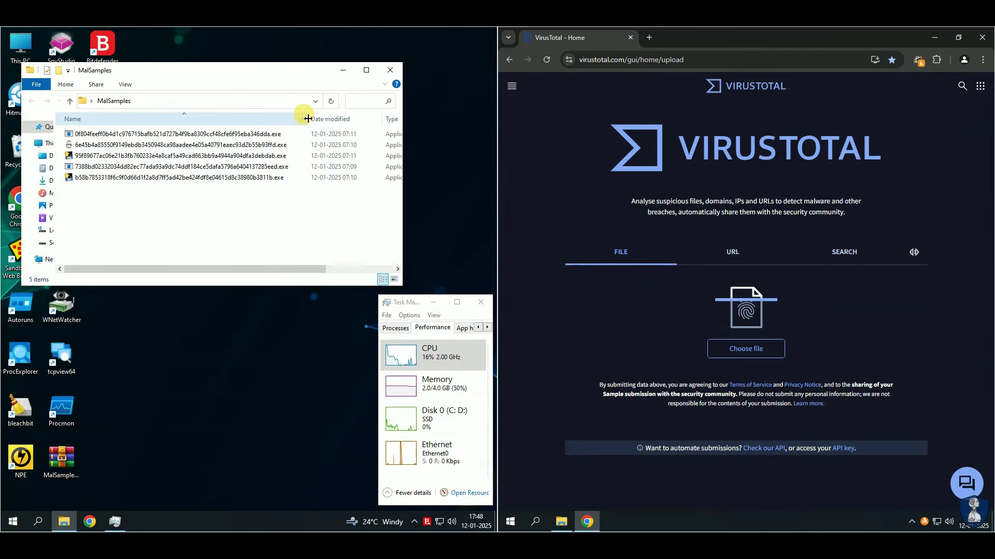
drag(235, 71, 241, 245)
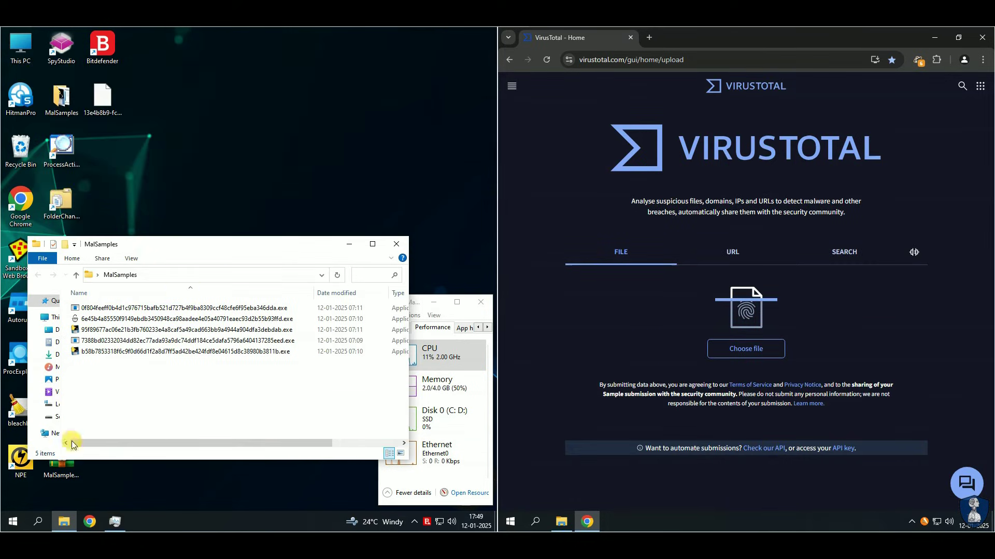
Step: Bring the MalSamples folder forward on the Avast machine, and close the folder and Task Manager on the Bitdefender machine
click(559, 525)
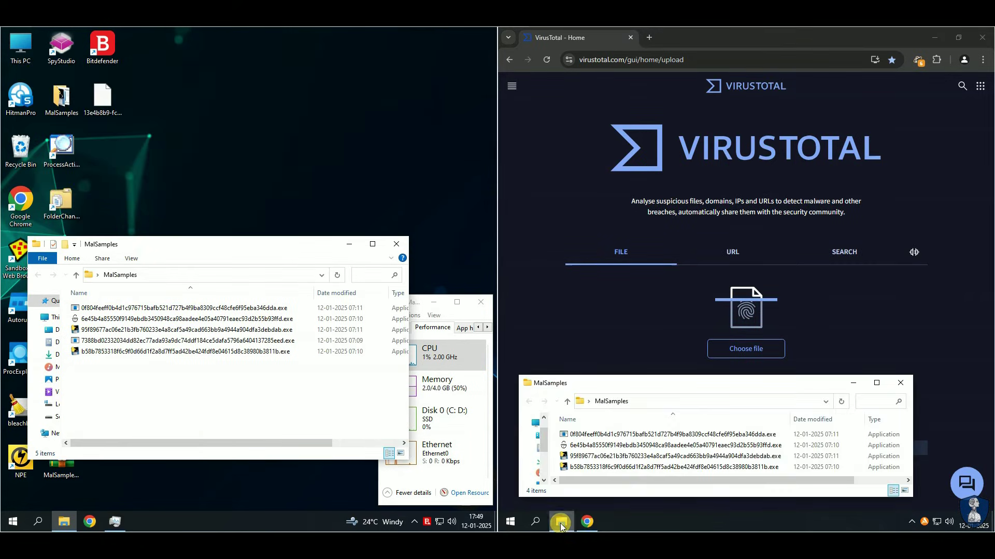
click(395, 244)
click(480, 302)
Step: Submit the sample starting with 0f804feeff from the Avast machine to VirusTotal and review its vendor detections and summary
drag(573, 434, 676, 274)
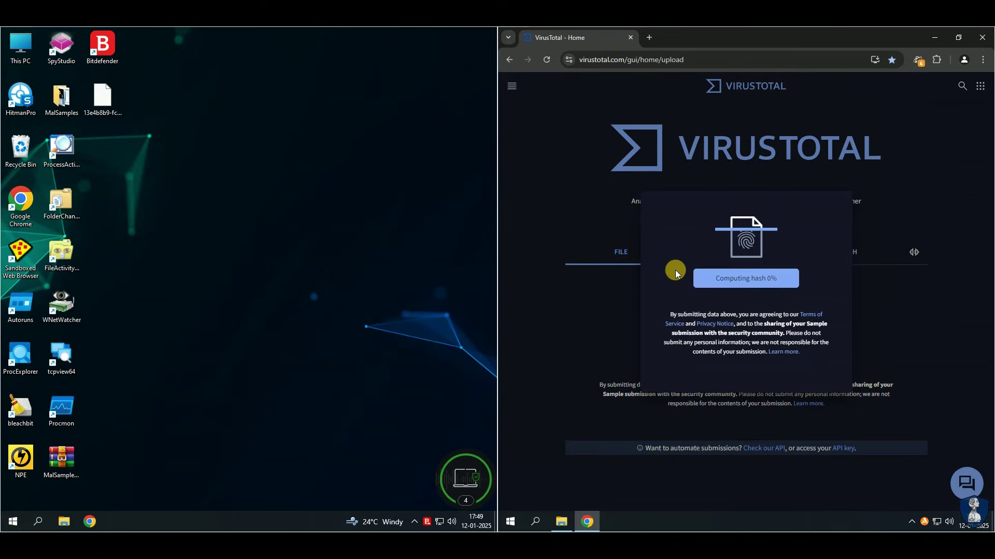
scroll(672, 297, down, 6)
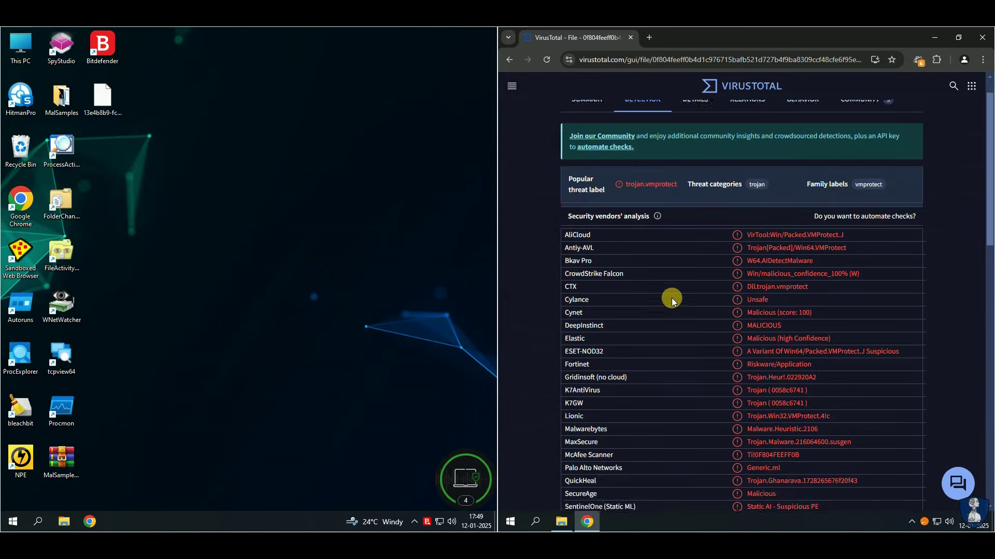
scroll(672, 297, up, 6)
click(584, 136)
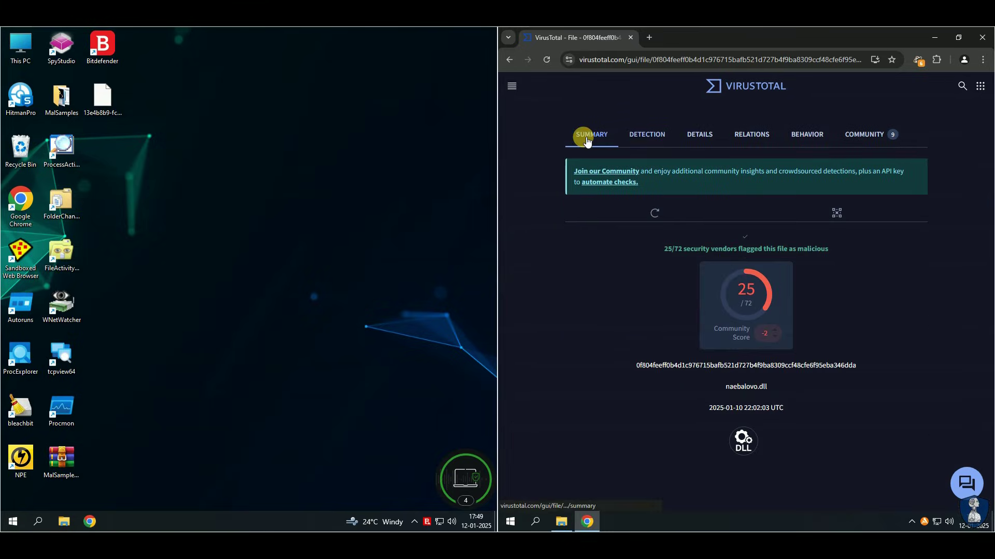
Step: Submit the sample starting with 6e45b4a85550 to VirusTotal and review the security vendors' verdicts
click(561, 522)
drag(586, 446, 648, 302)
triple_click(648, 251)
scroll(636, 368, down, 6)
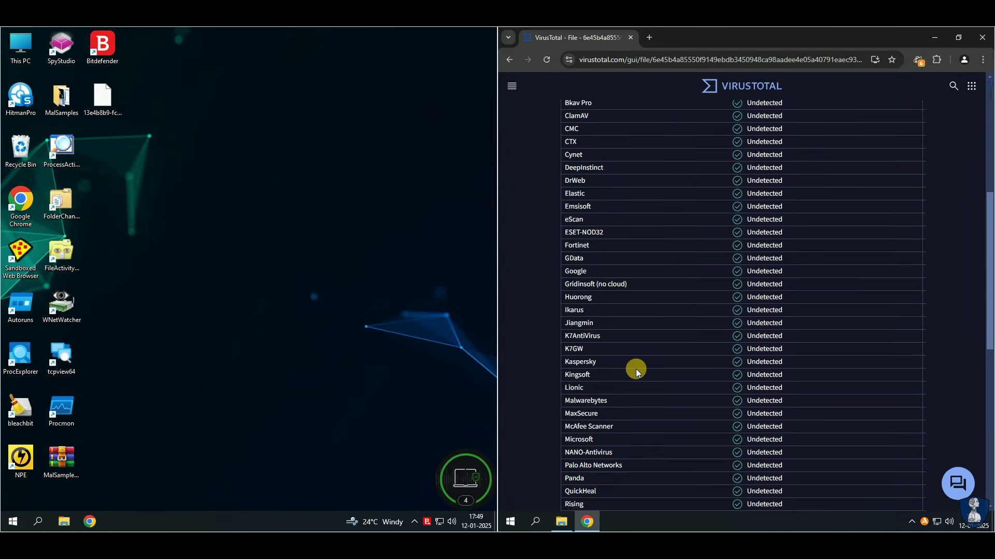
scroll(636, 369, up, 6)
Step: Submit the sample starting with 95f89677ac06 to VirusTotal and review its flagging vendors and summary
click(563, 516)
drag(596, 456, 667, 358)
drag(866, 331, 622, 223)
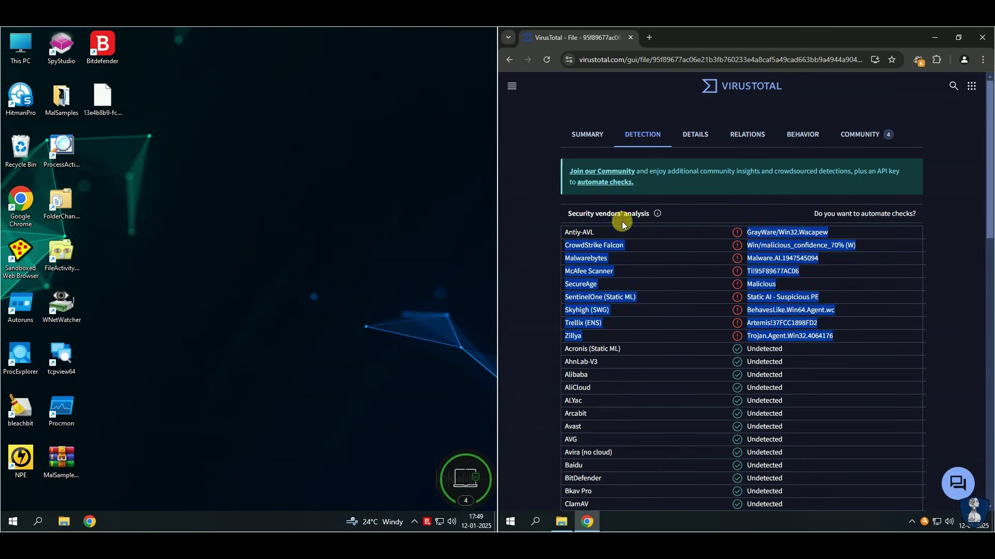
click(587, 134)
click(647, 134)
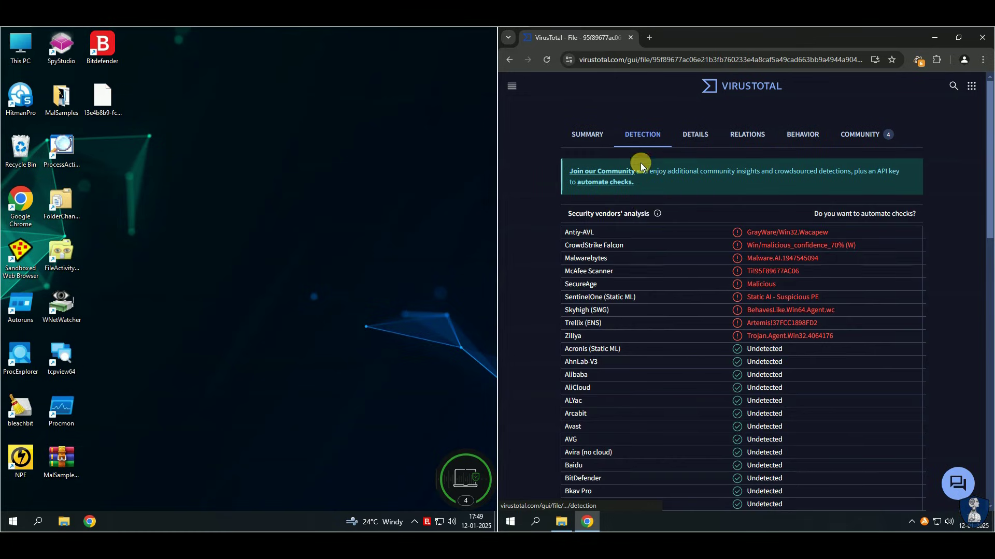
Step: Submit the sample starting with b58b7853318f to VirusTotal and view its summary
click(562, 522)
drag(573, 470, 647, 334)
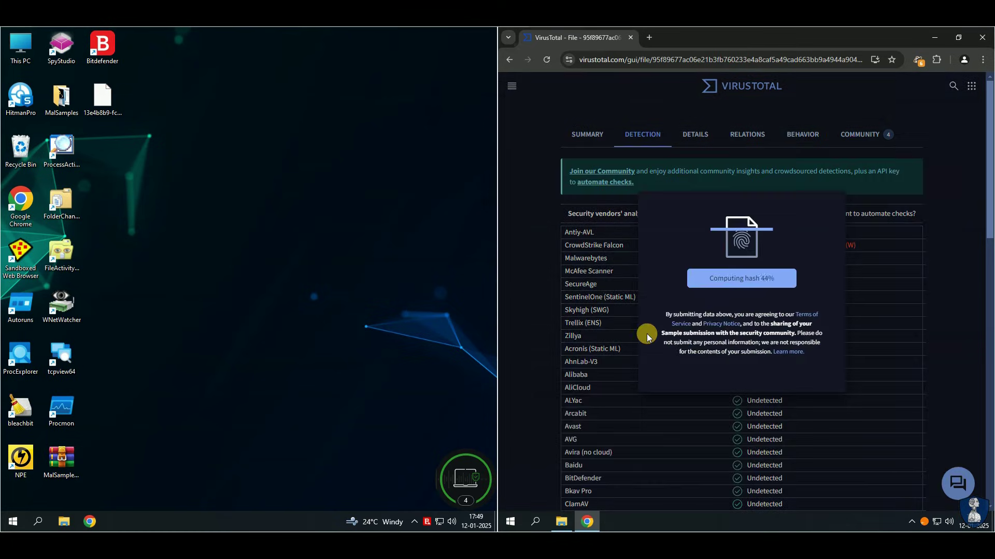
click(586, 138)
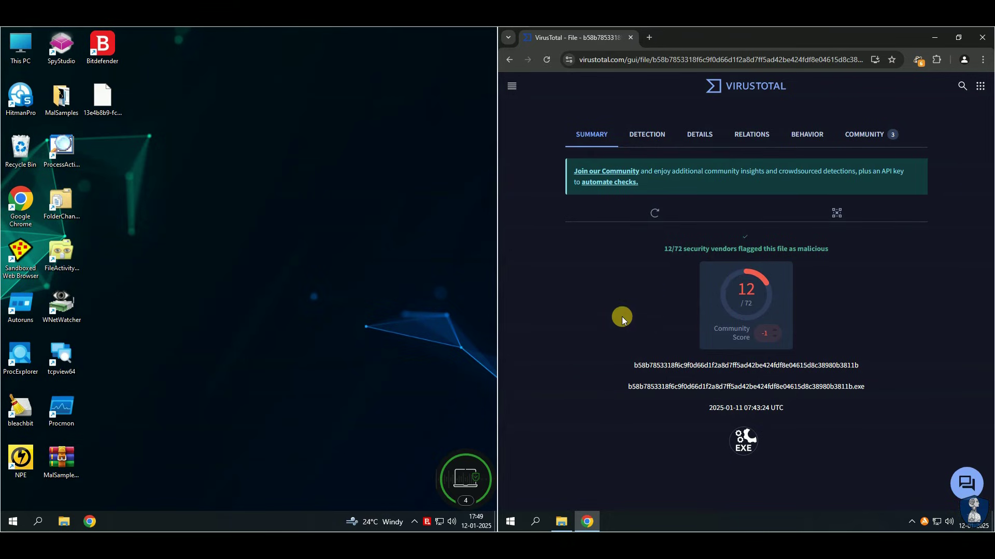
Step: Enlarge the MalSamples window on the Avast machine to examine the remaining samples, and close the folder and Chrome
click(562, 522)
drag(762, 383, 756, 112)
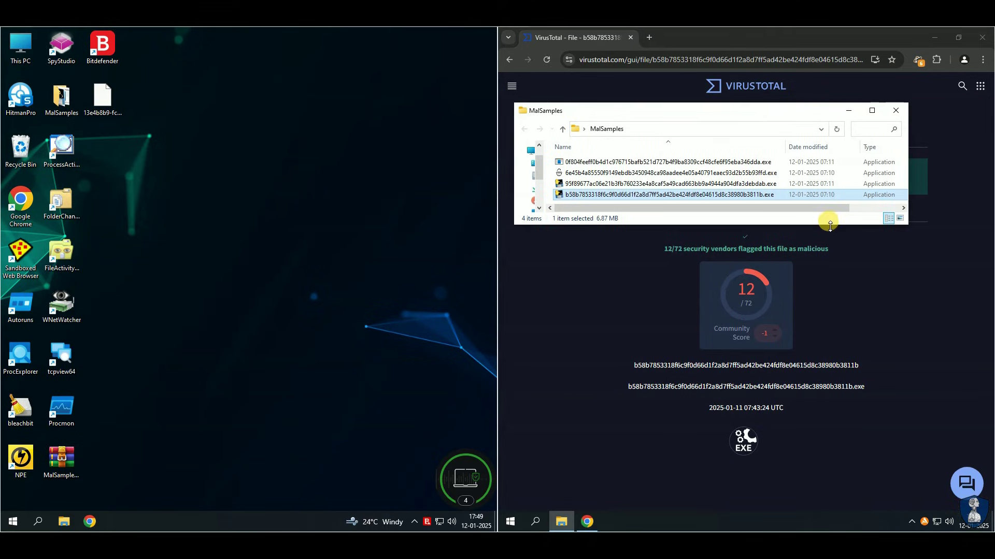
drag(829, 225, 814, 433)
drag(907, 310, 987, 307)
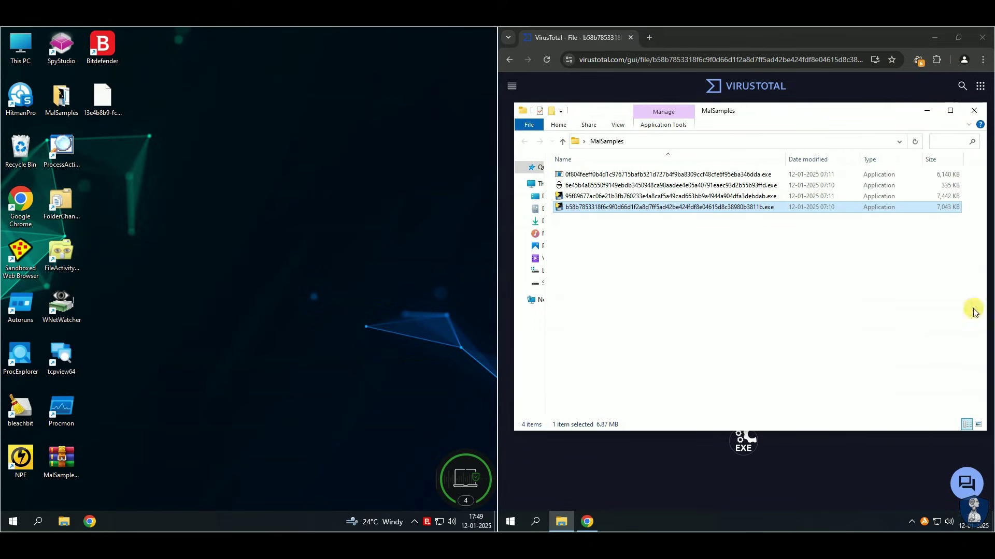
click(974, 111)
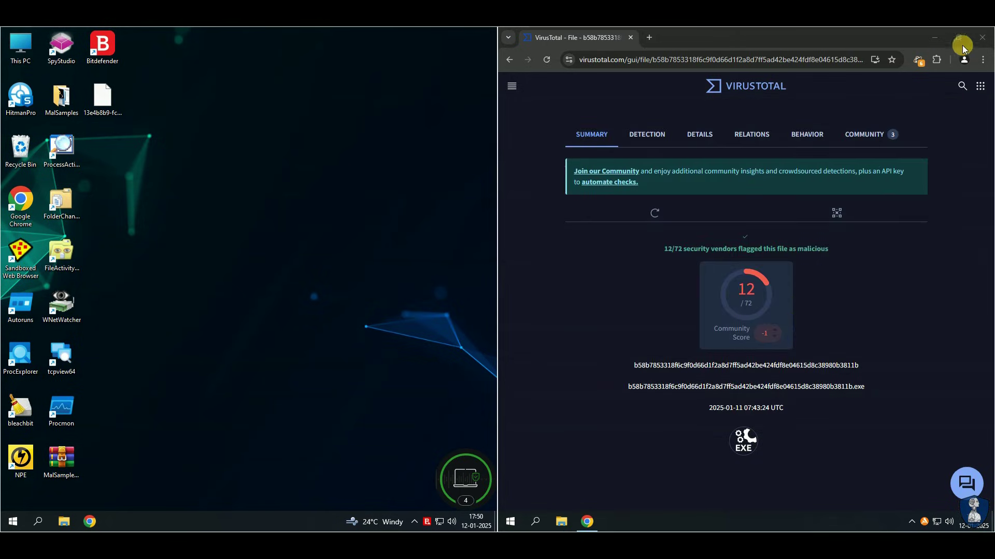
click(980, 39)
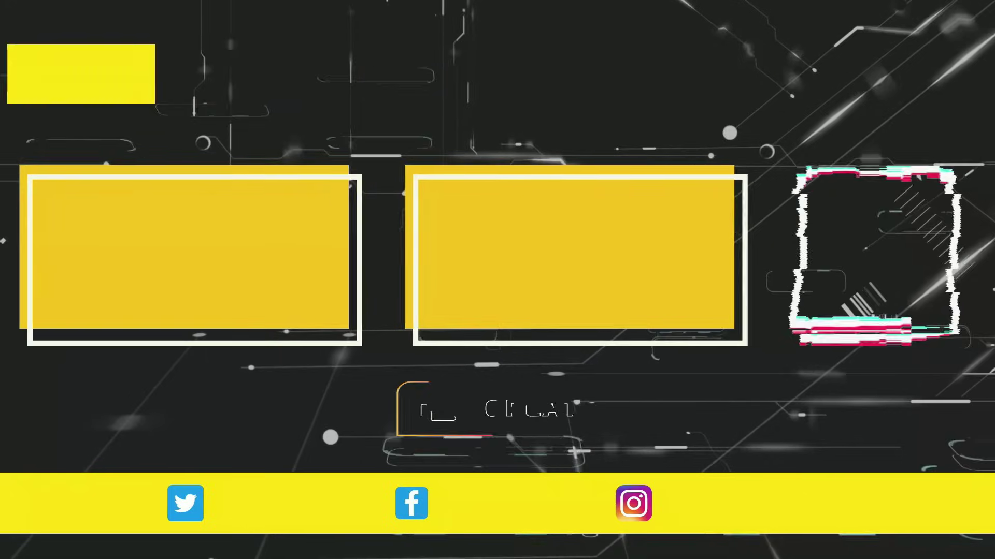